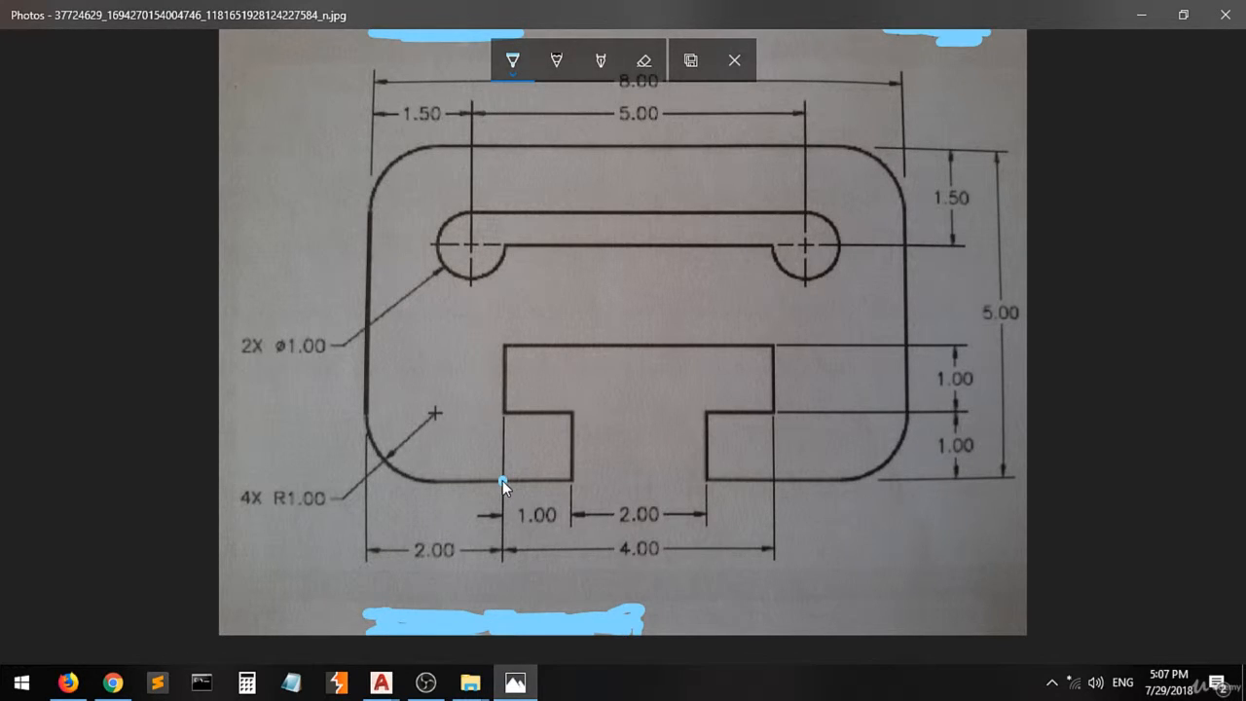
Step: Mark the inner end of the 1.00 lower-edge segment on the reference photo and switch to Drawing3 in AutoCAD
left_click(573, 481)
left_click(381, 682)
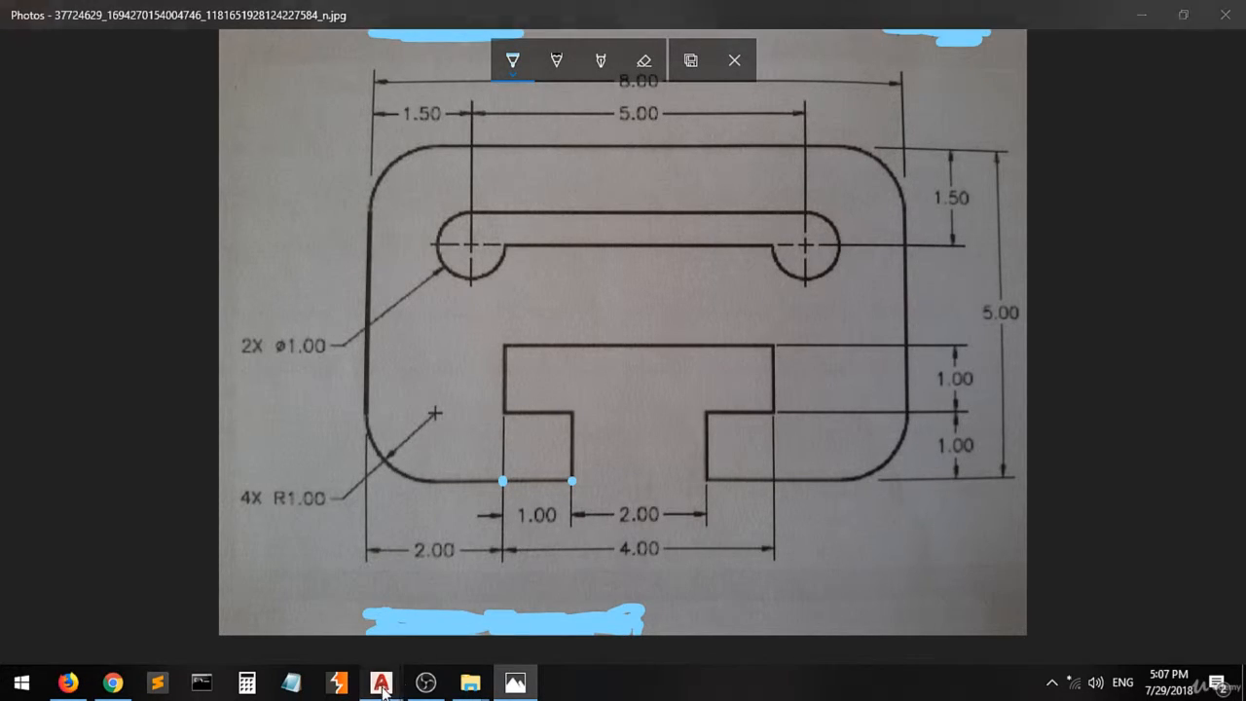
left_click(454, 576)
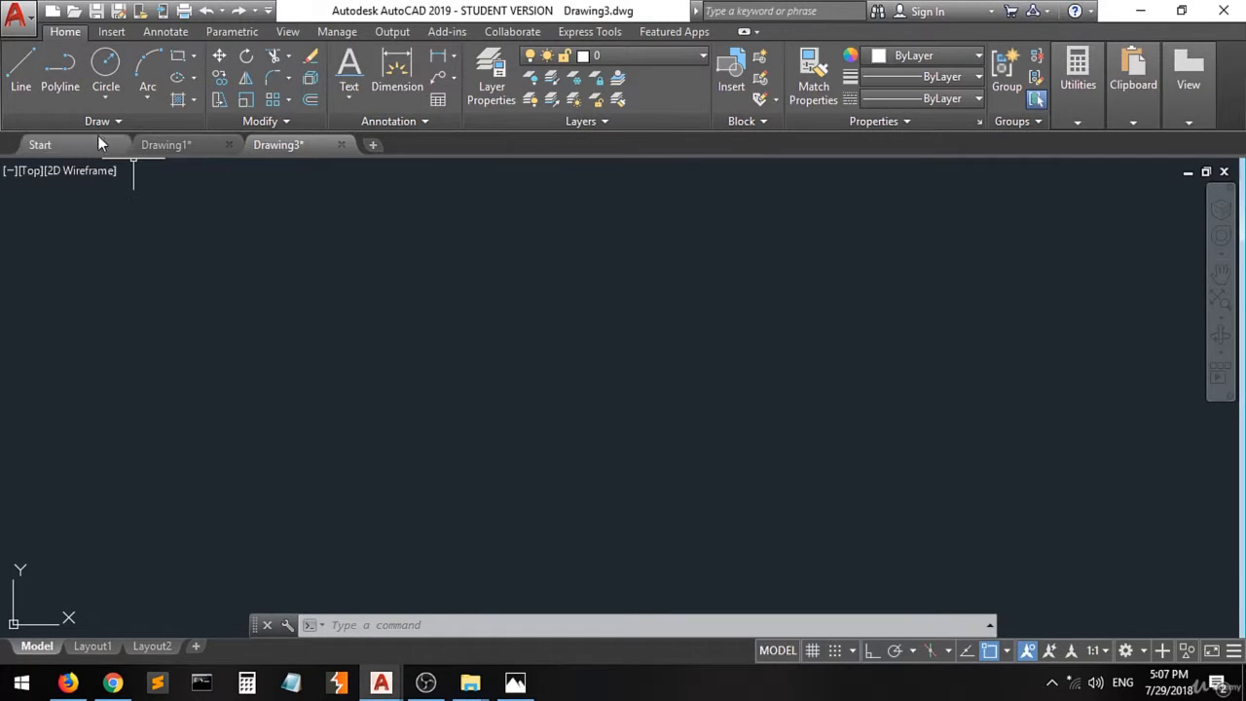
Step: Start a line in the lower part of the empty drawing and draw a 1-unit segment at 0°
left_click(21, 76)
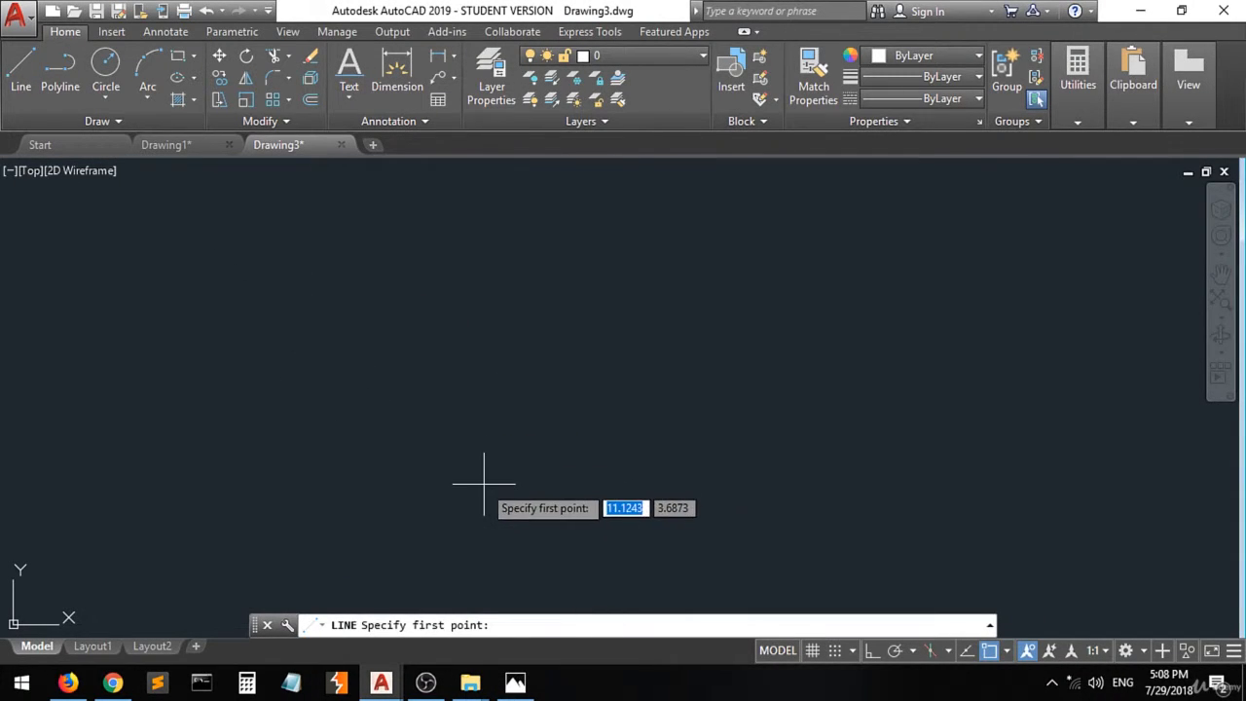
left_click(397, 527)
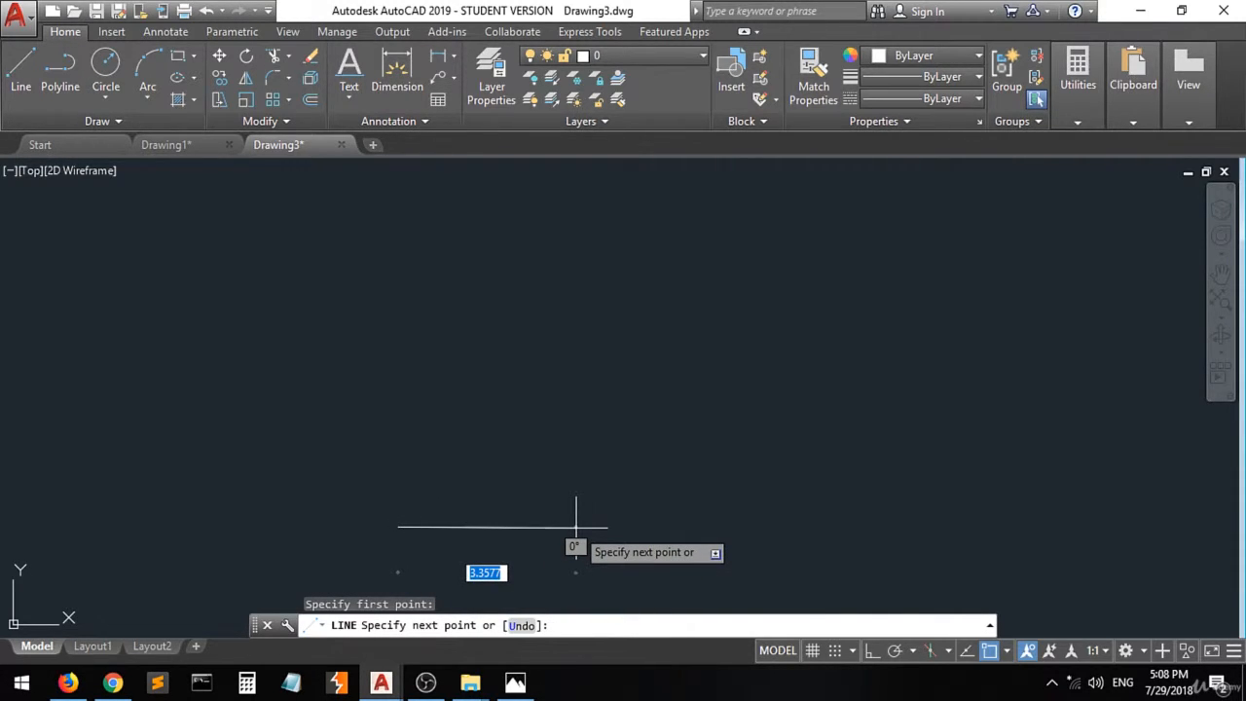
key("F8")
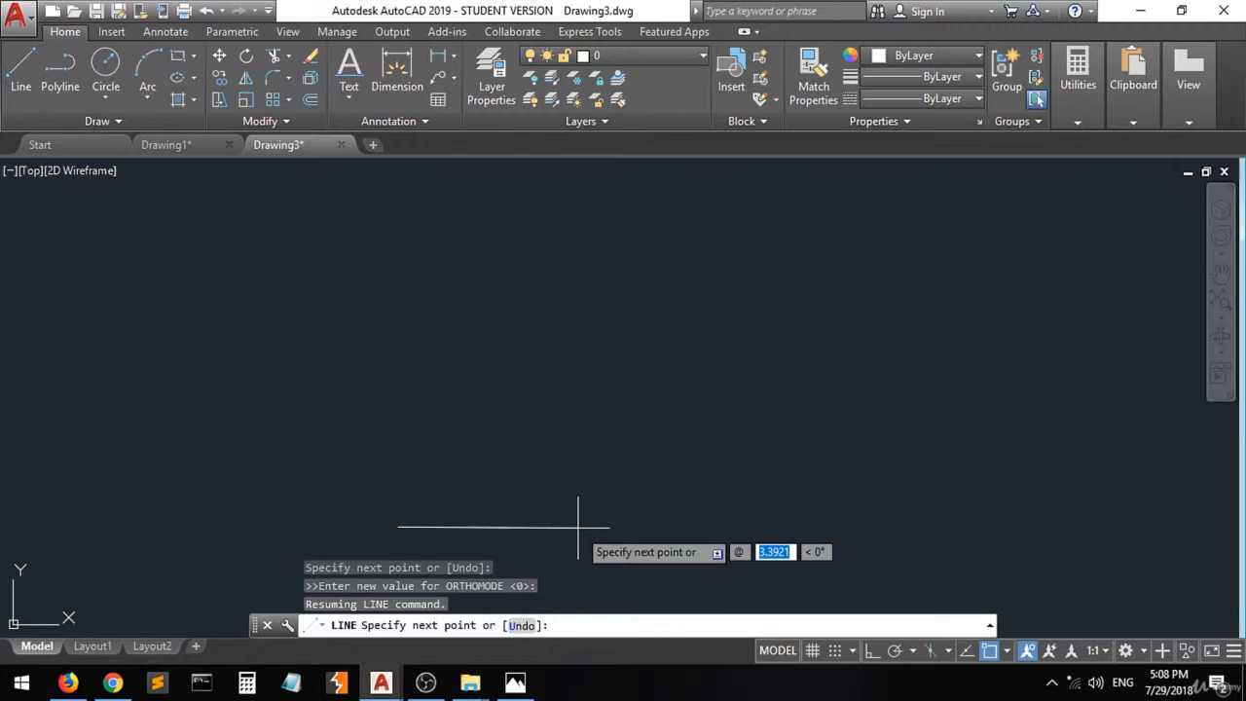
type("1")
key("Tab")
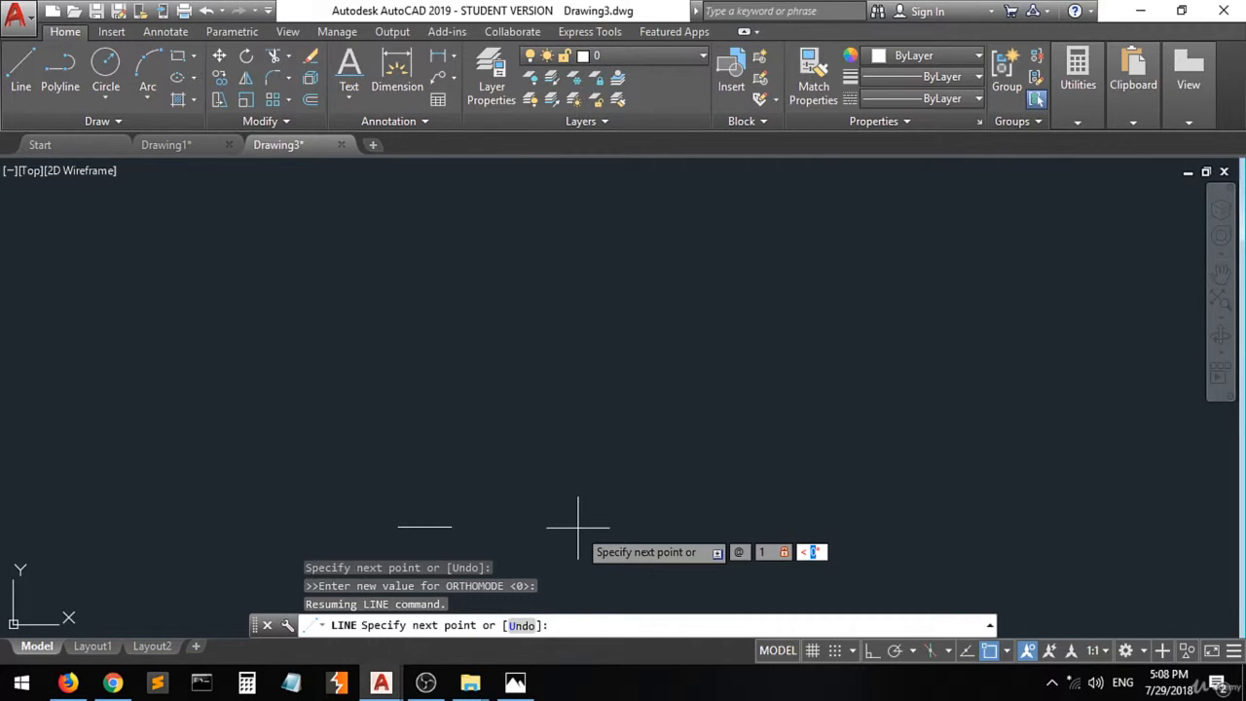
key("Return")
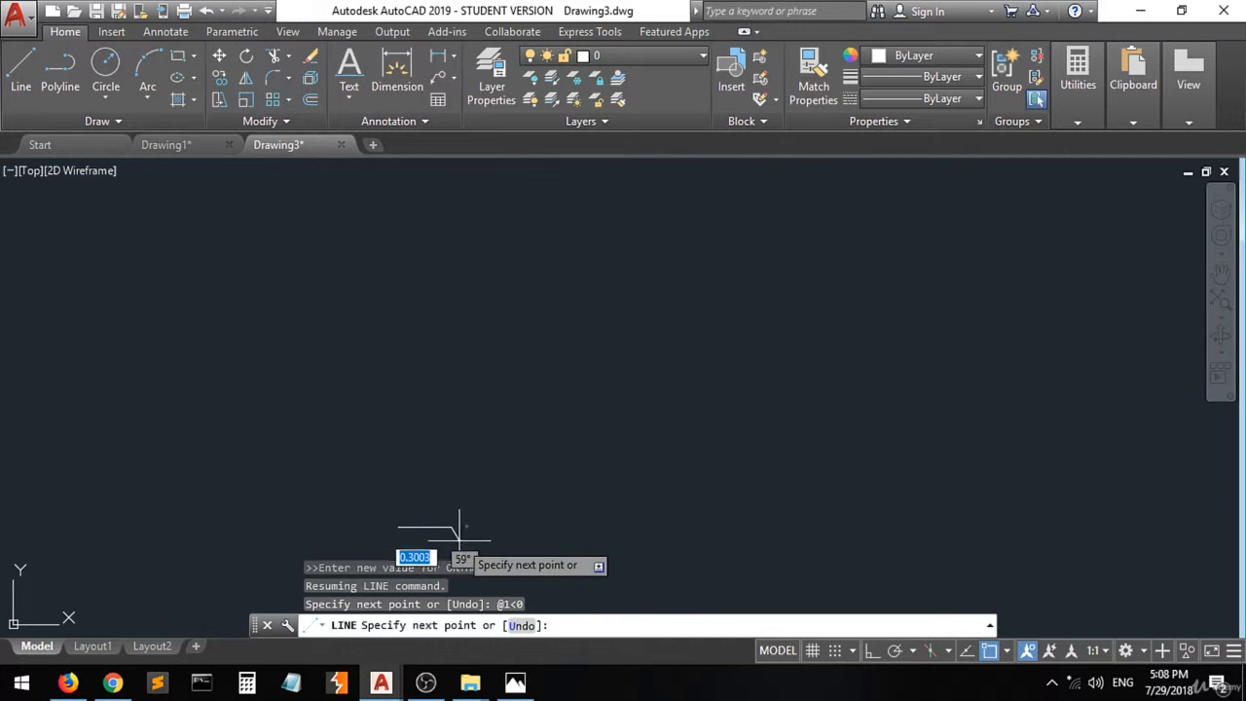
Step: Switch to the reference photo, mark the corner directly above the segment's inner end, and return to Drawing3 in AutoCAD
scroll(457, 540, "up", 3)
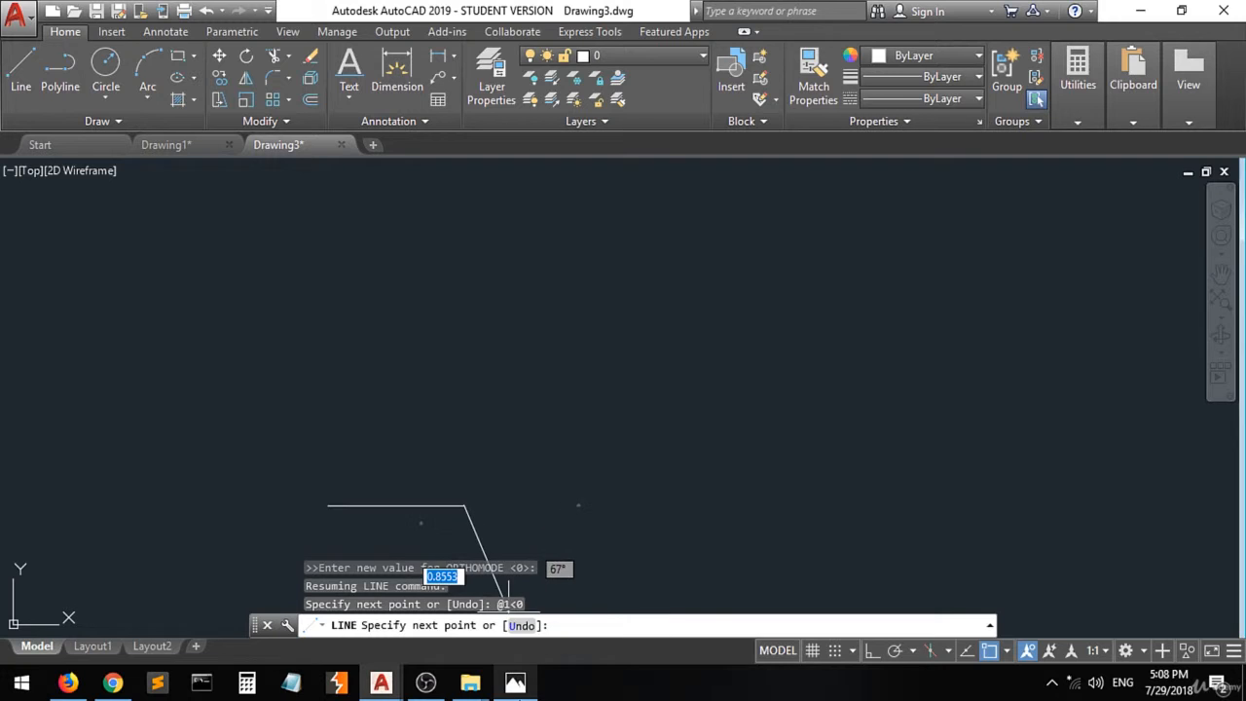
mouse_move(516, 685)
left_click(514, 608)
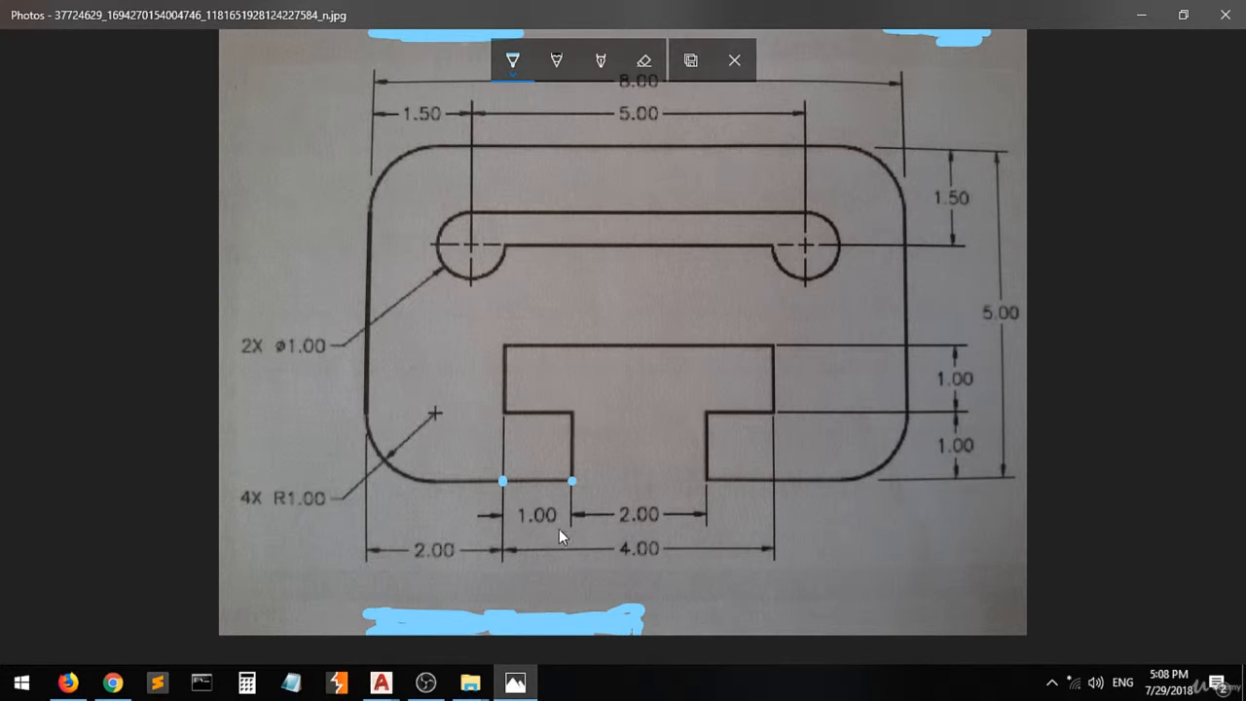
left_click(571, 413)
mouse_move(380, 682)
left_click(454, 614)
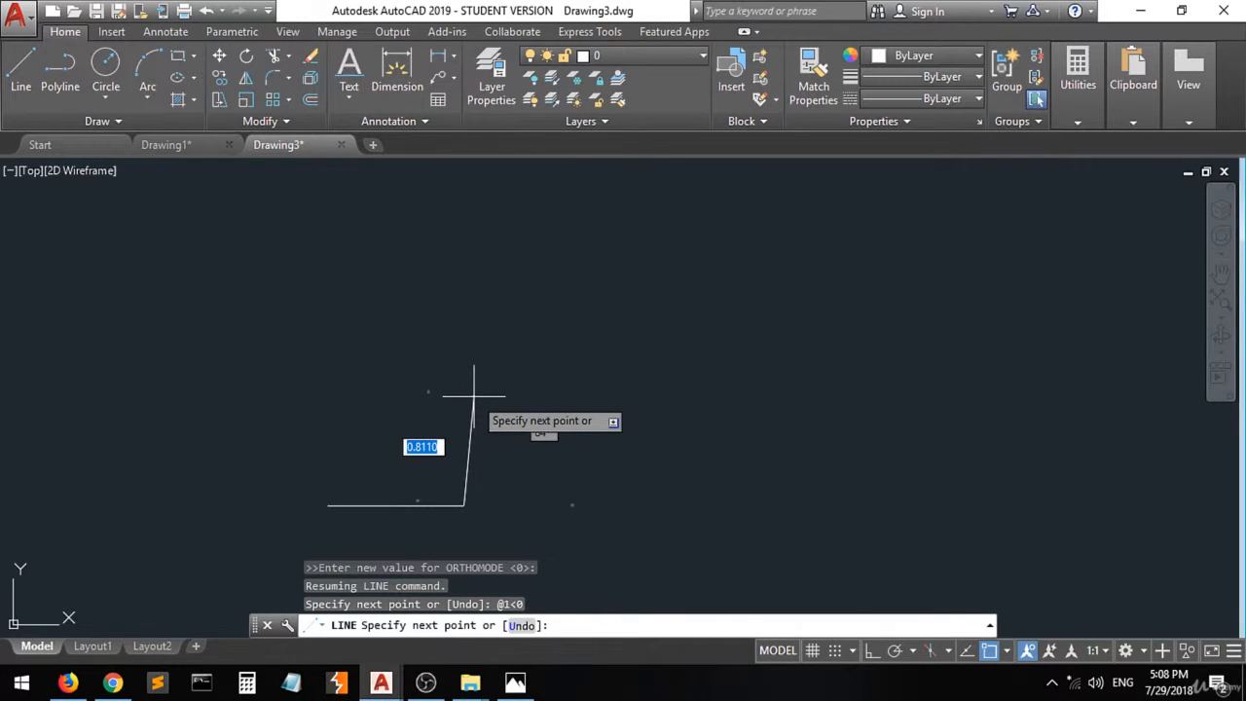
Step: Turn on Ortho mode and continue the line with a 1-unit segment at 90°
key("F8")
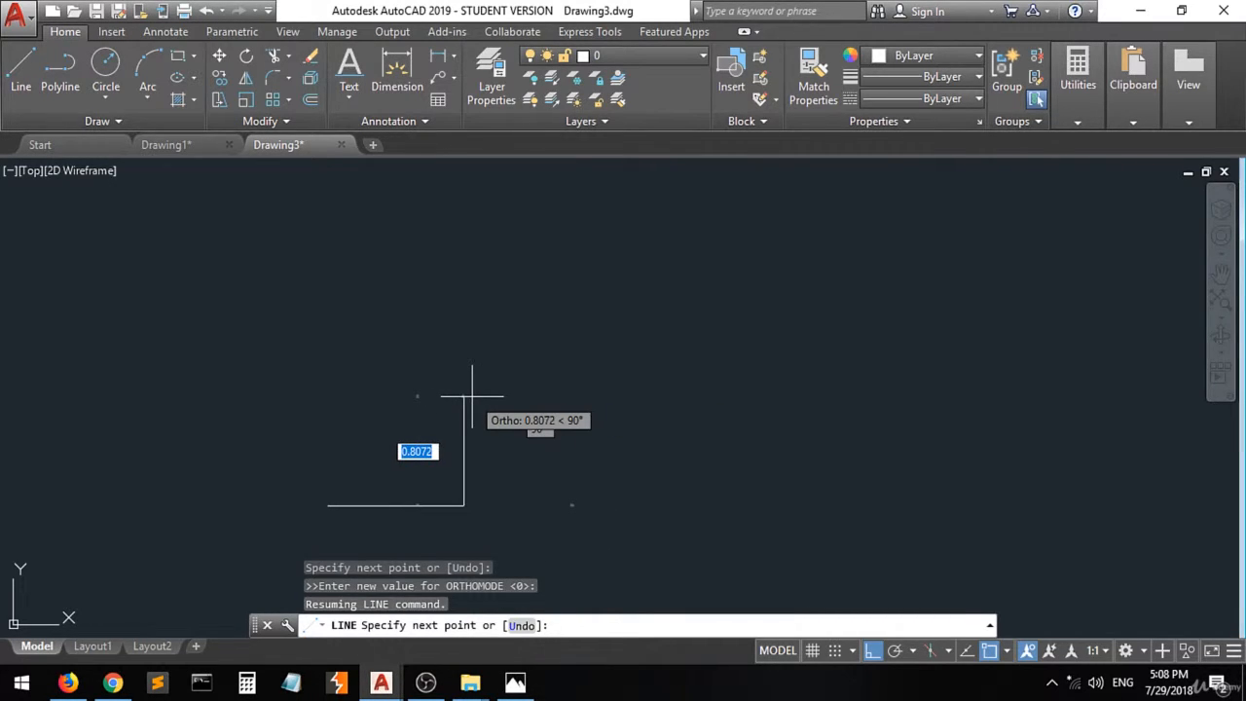
type("1")
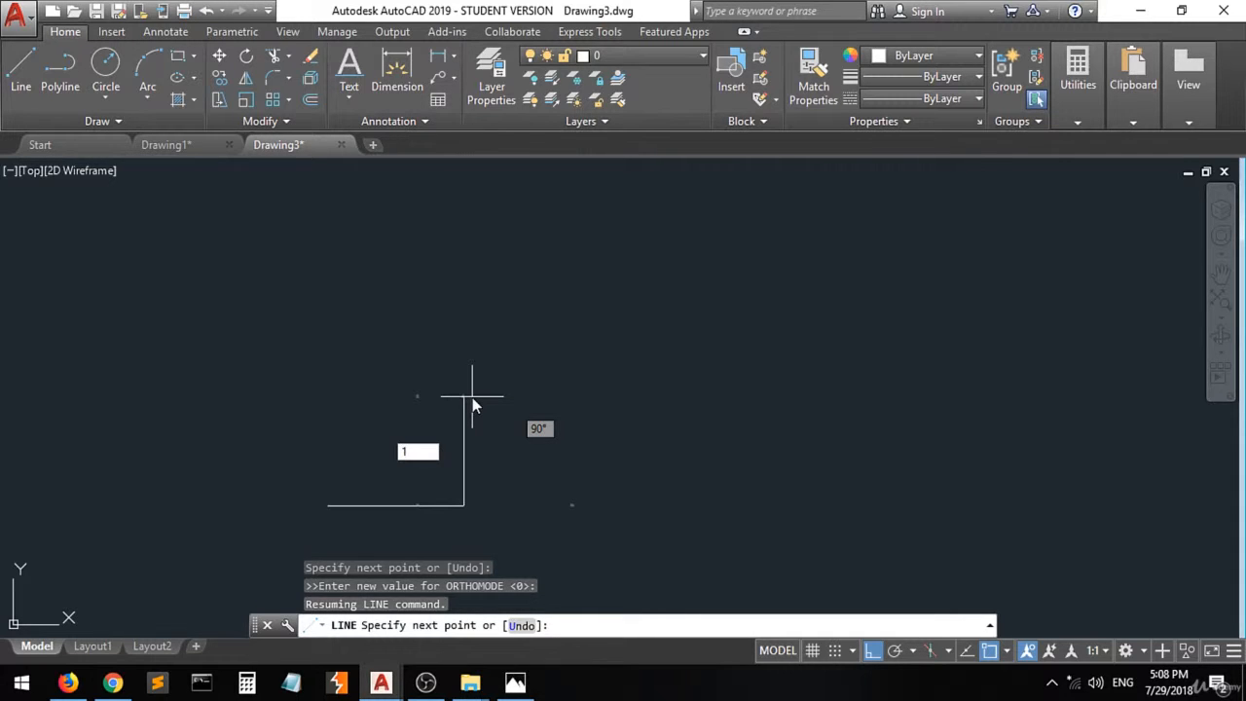
key("Tab")
type("90")
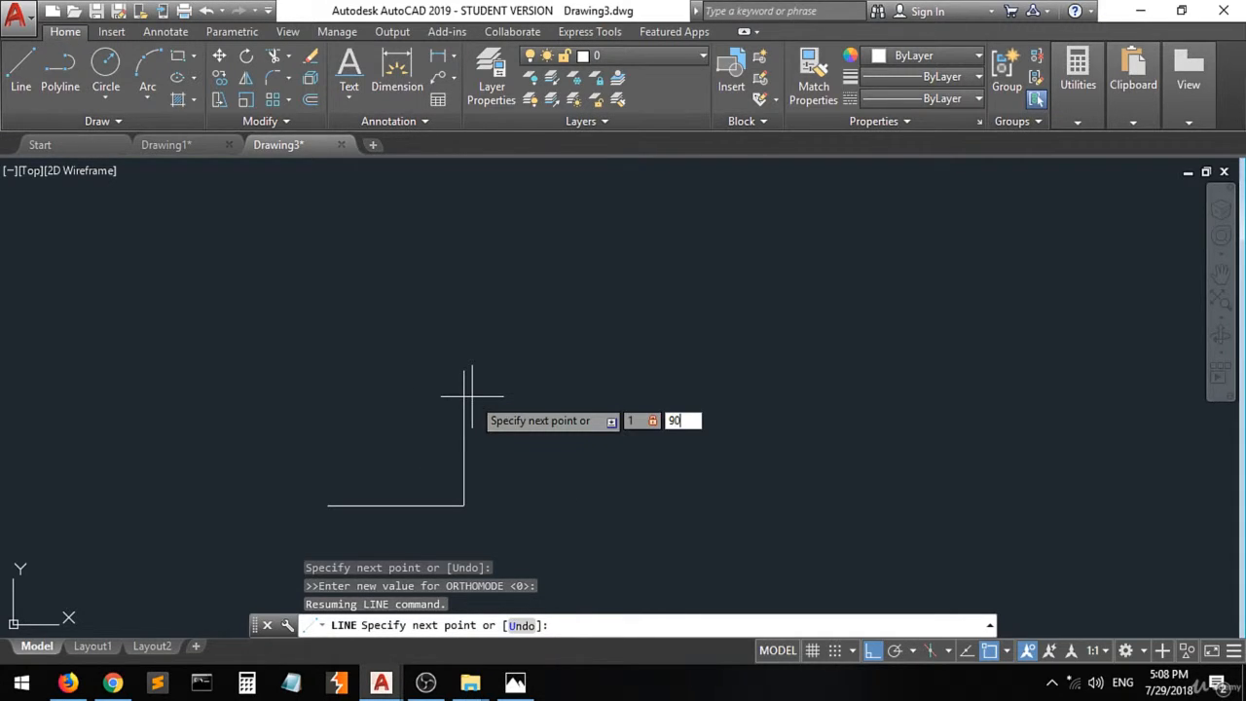
key("Return")
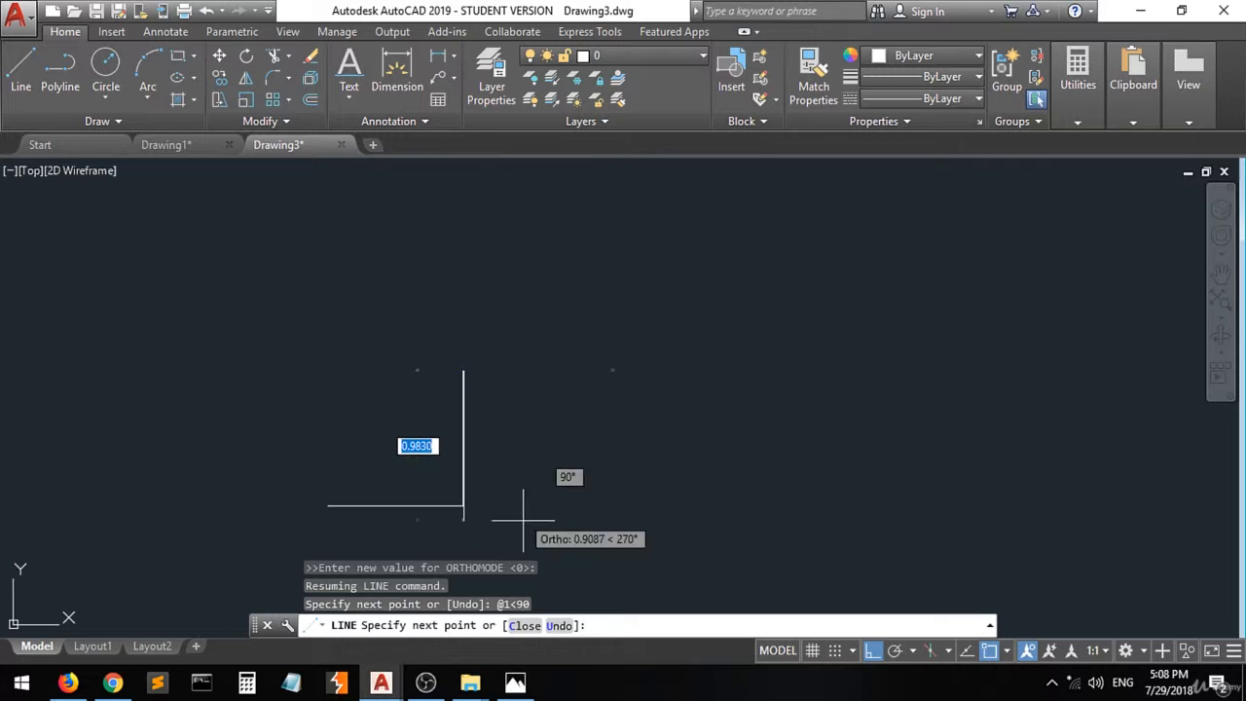
Step: Switch to the reference photo, mark the left end of the step's horizontal edge, and return to Drawing3 in AutoCAD
left_click(515, 682)
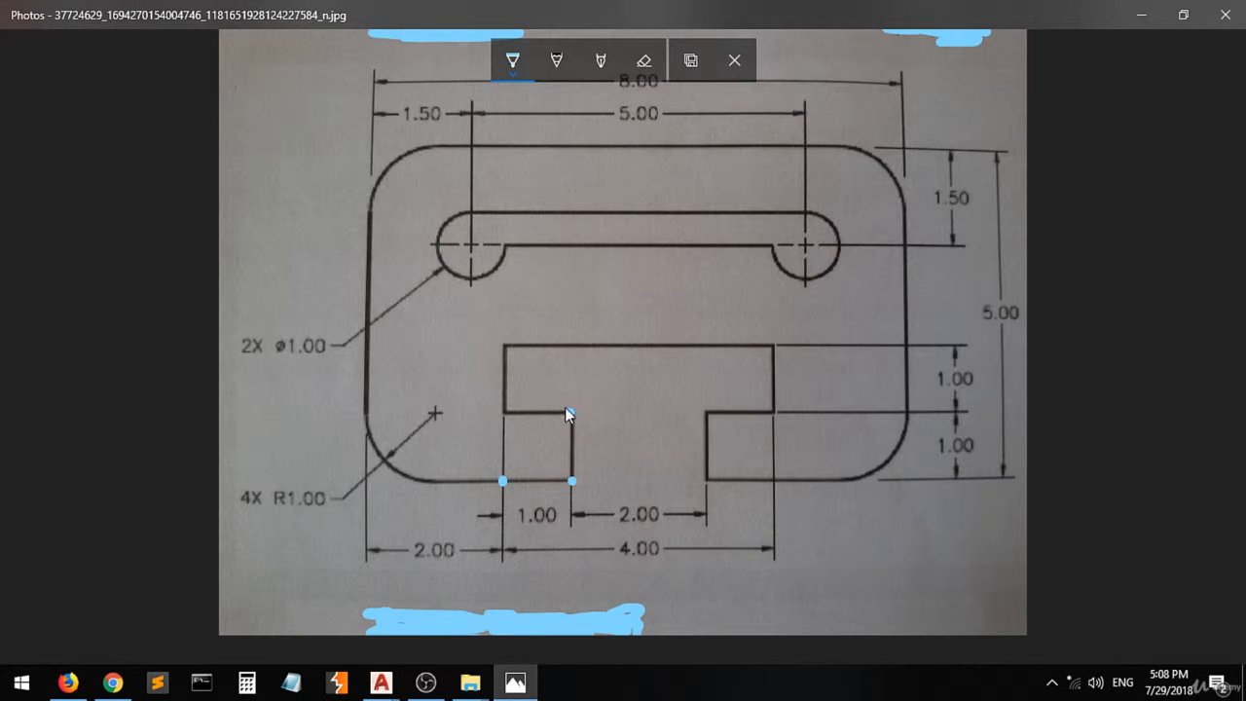
left_click(503, 412)
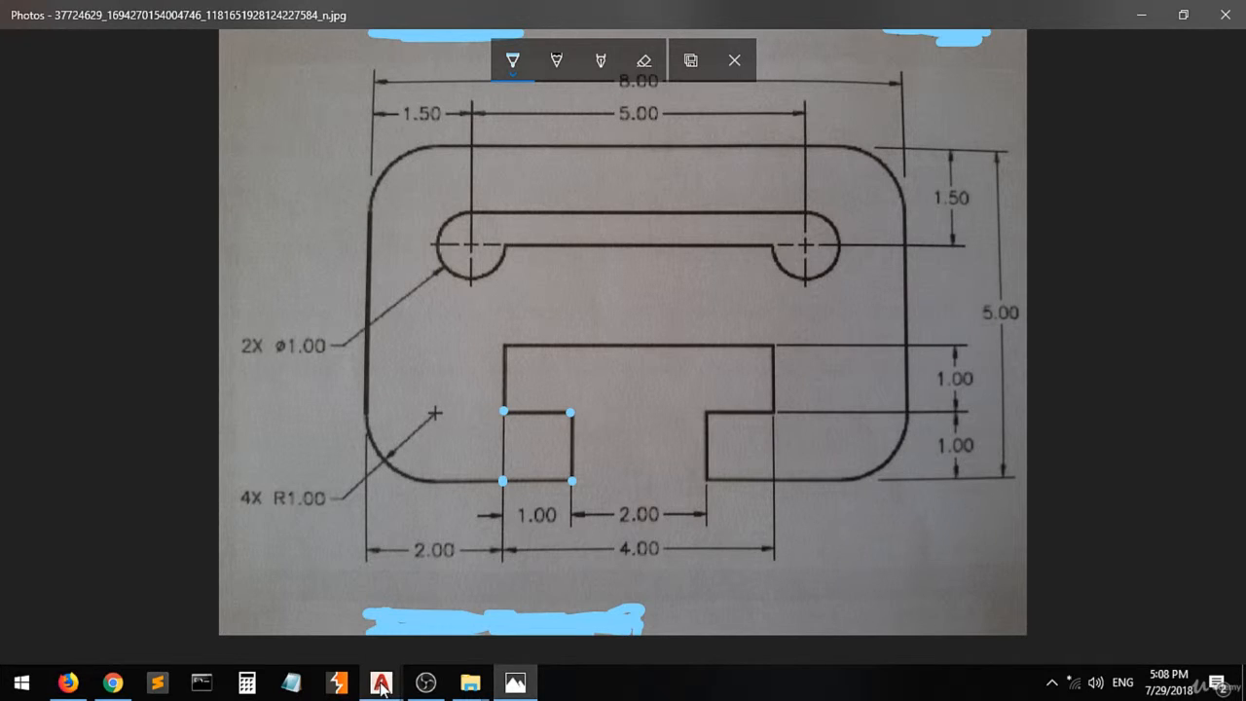
mouse_move(381, 683)
left_click(463, 588)
Step: Continue the line with a 1-unit segment at 180°
left_click(463, 370)
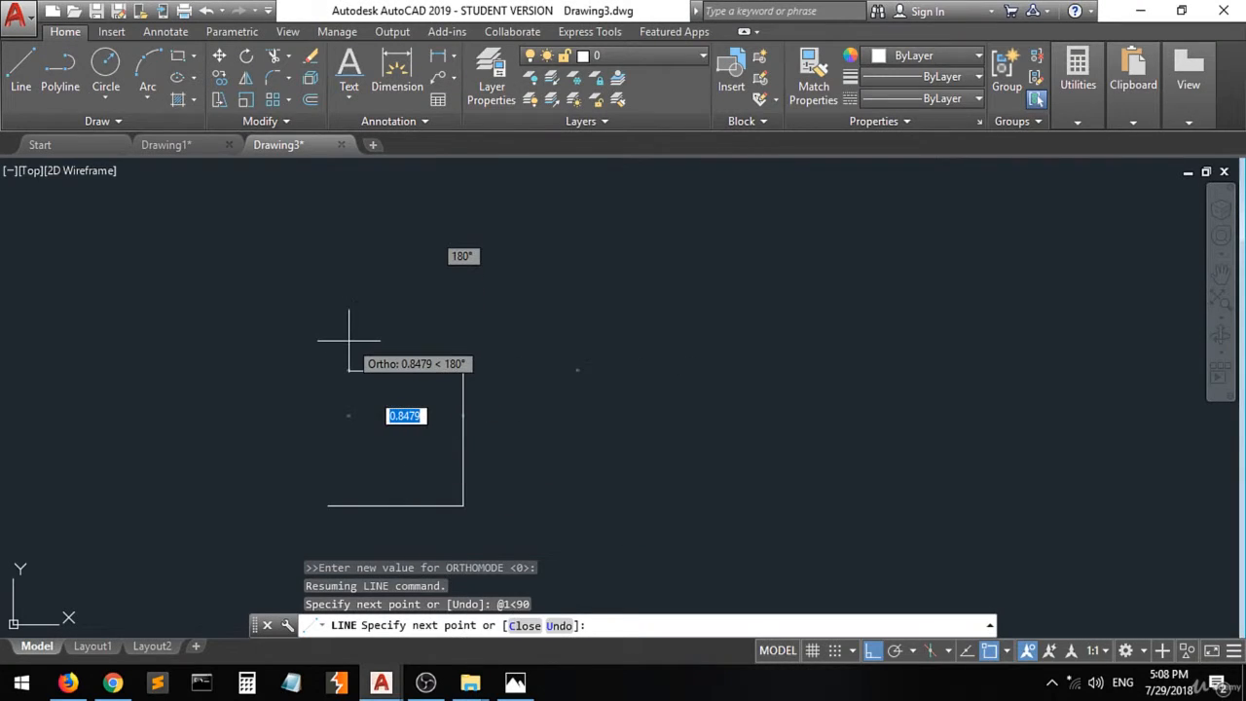
type("@")
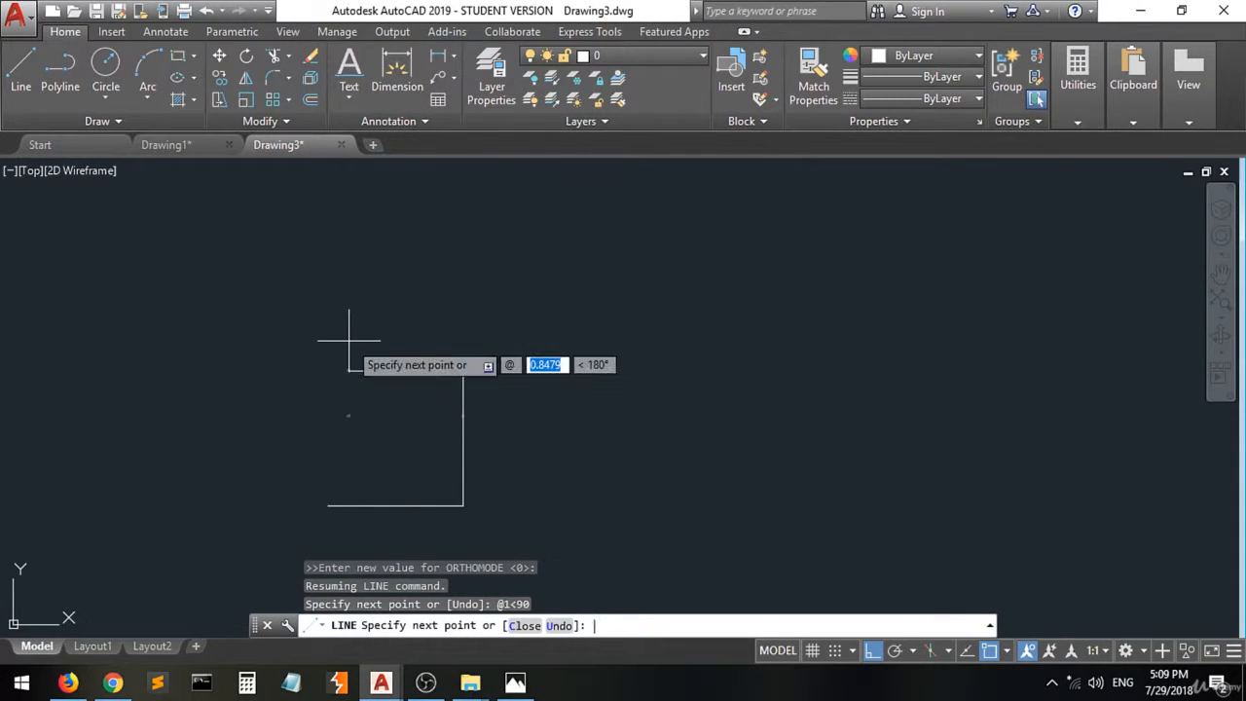
type("1")
key("Tab")
type("180")
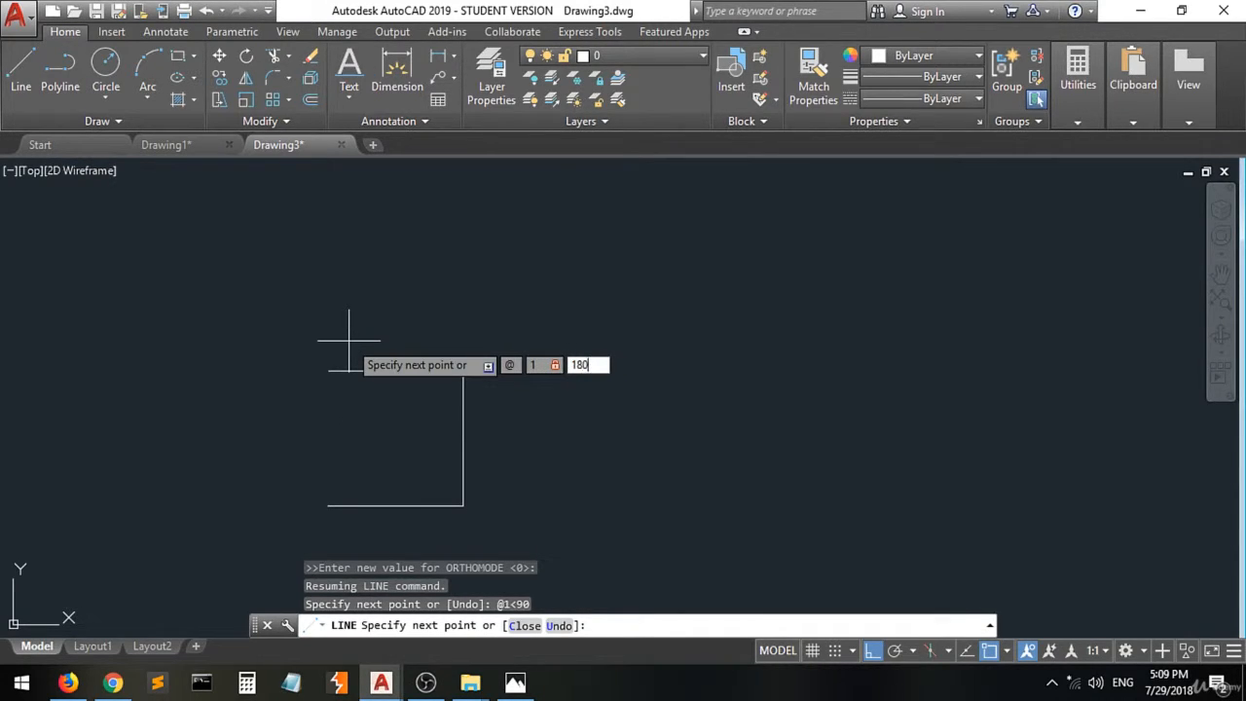
key("Return")
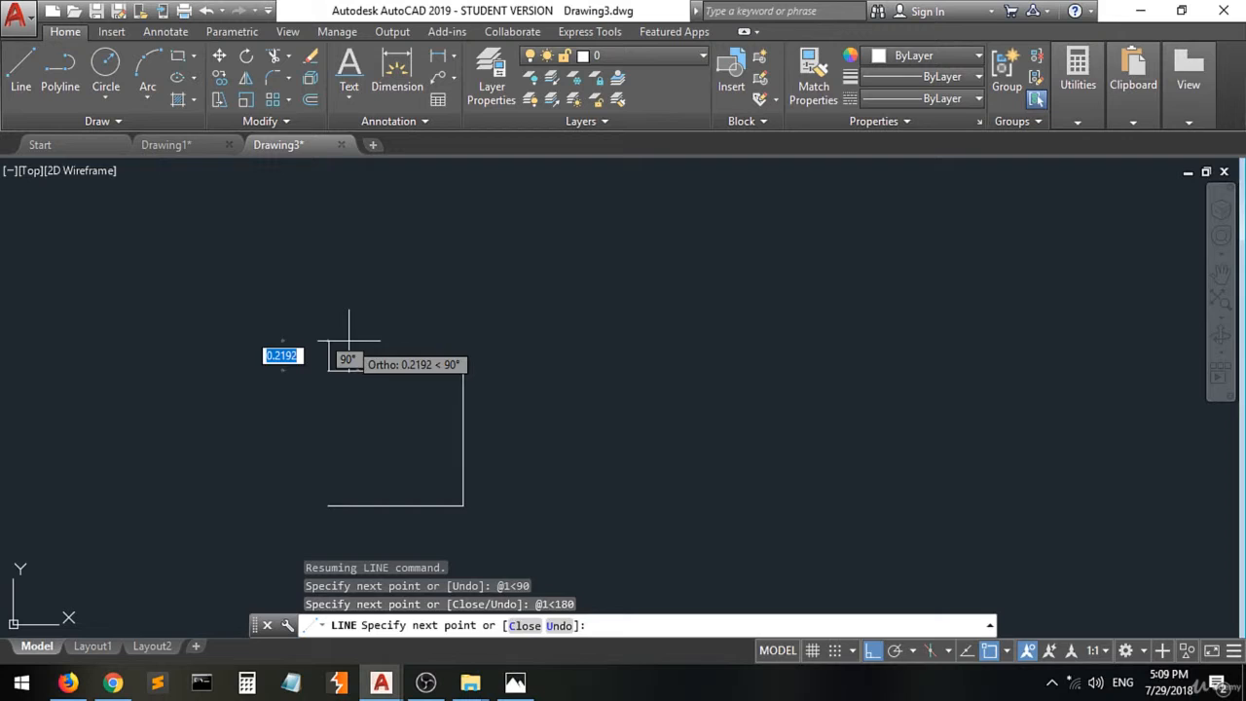
Step: Mark the T-cutout's upper-left corner on the reference photo and annotate its left vertical edge with a length of 1
left_click(515, 682)
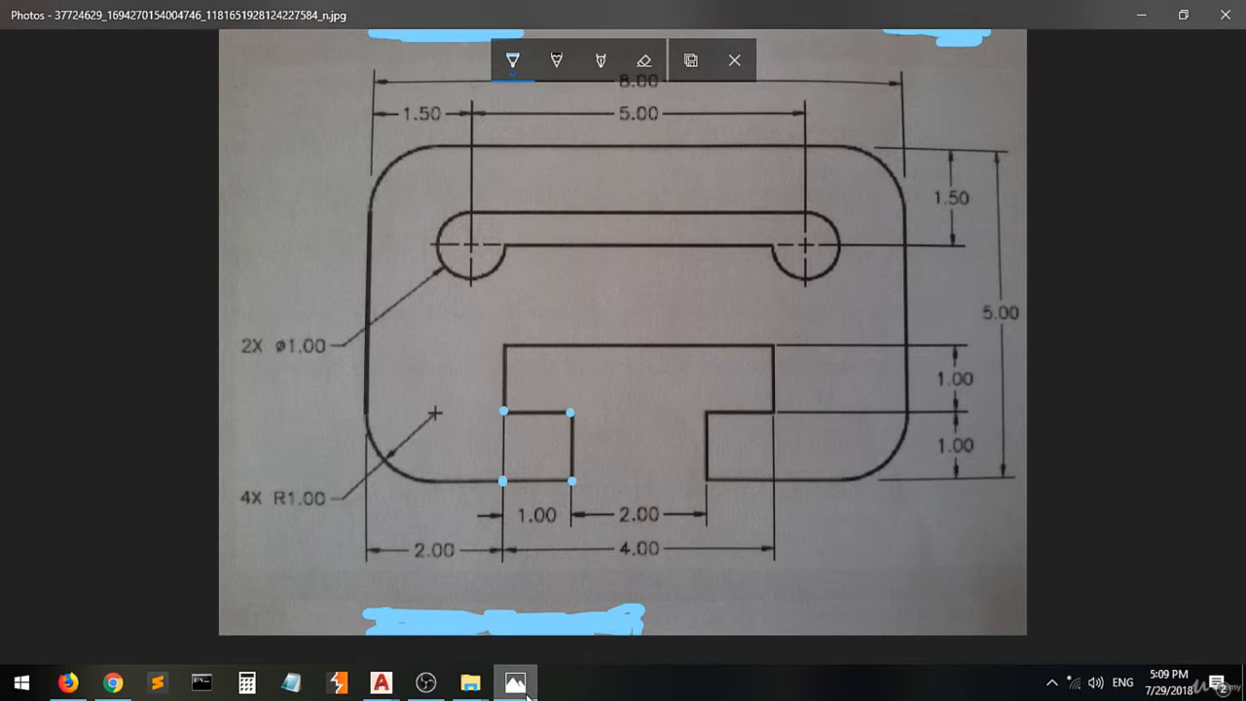
left_click(504, 344)
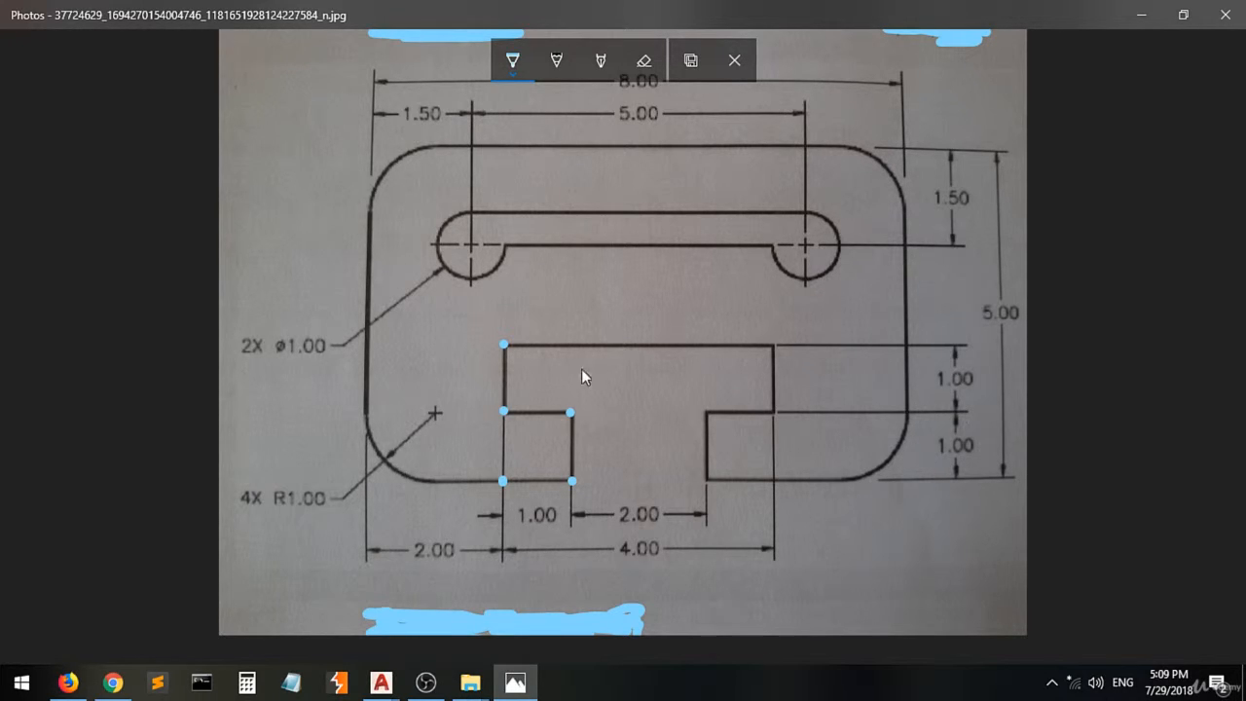
left_click_drag(496, 344, 475, 342)
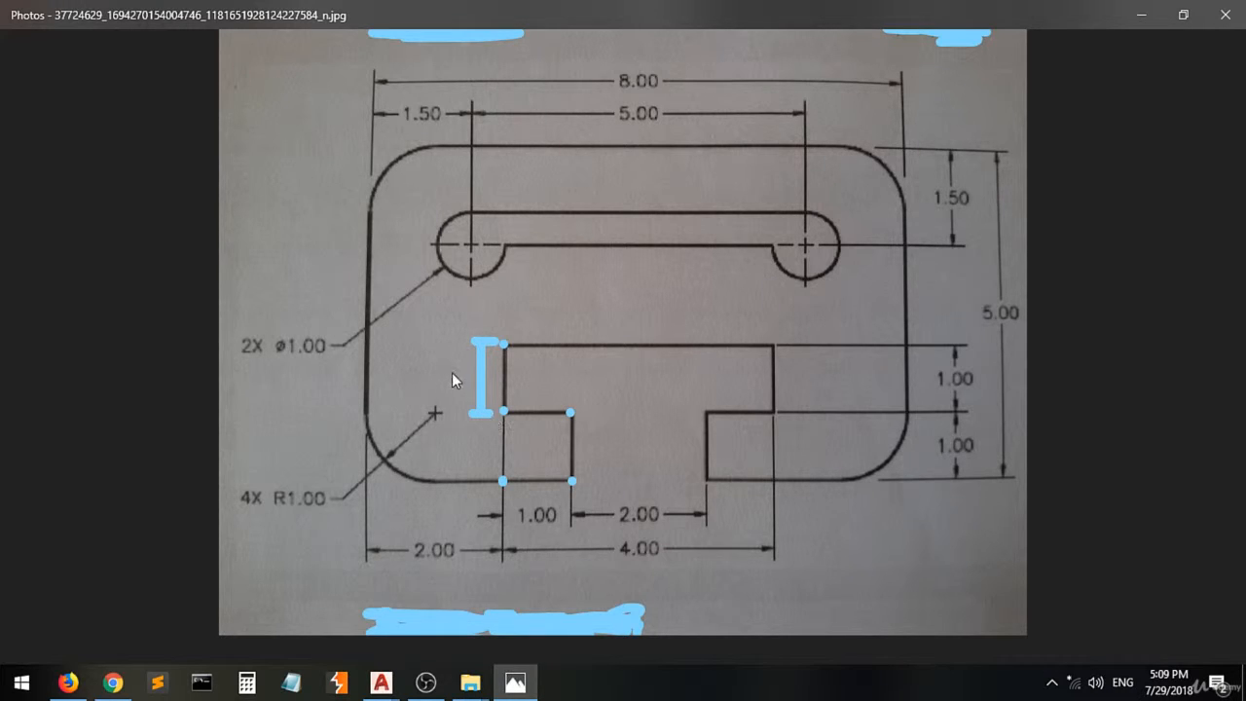
left_click_drag(454, 354, 451, 399)
left_click_drag(455, 355, 438, 364)
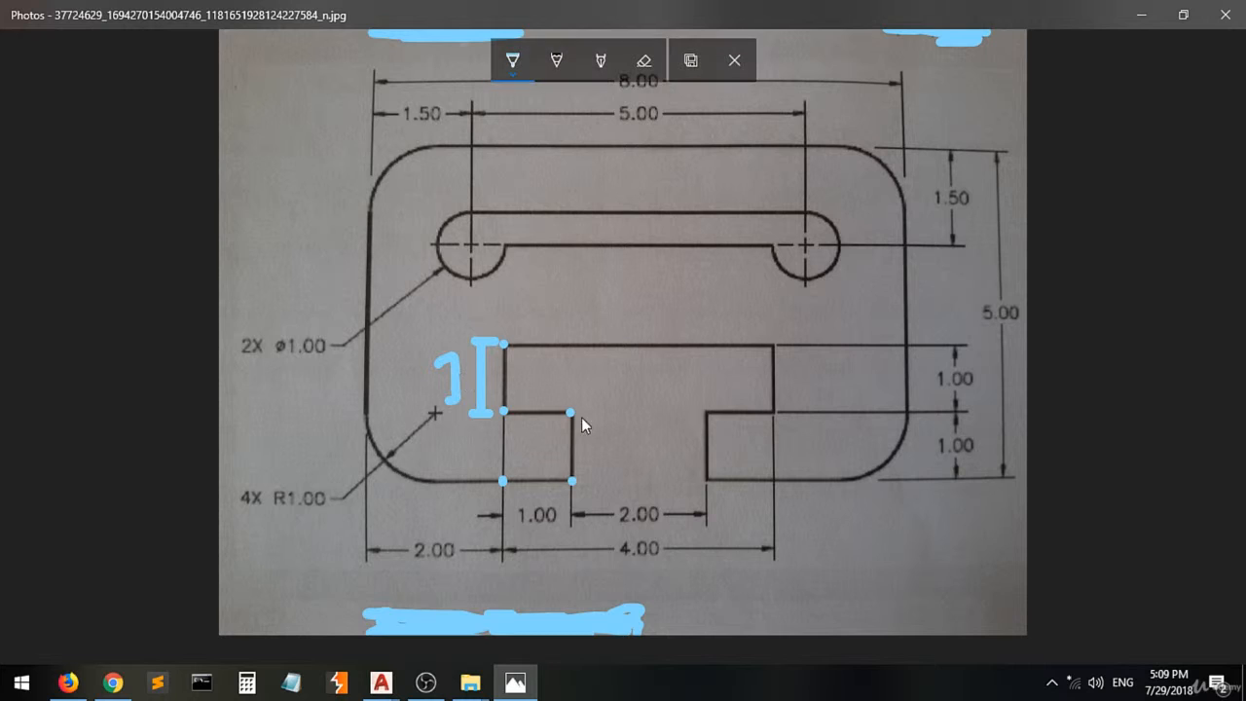
Step: Annotate the lower inner vertical edge on the reference photo with a length of 1 and return to Drawing3 in AutoCAD
left_click_drag(600, 411, 581, 413)
left_click_drag(609, 439, 629, 464)
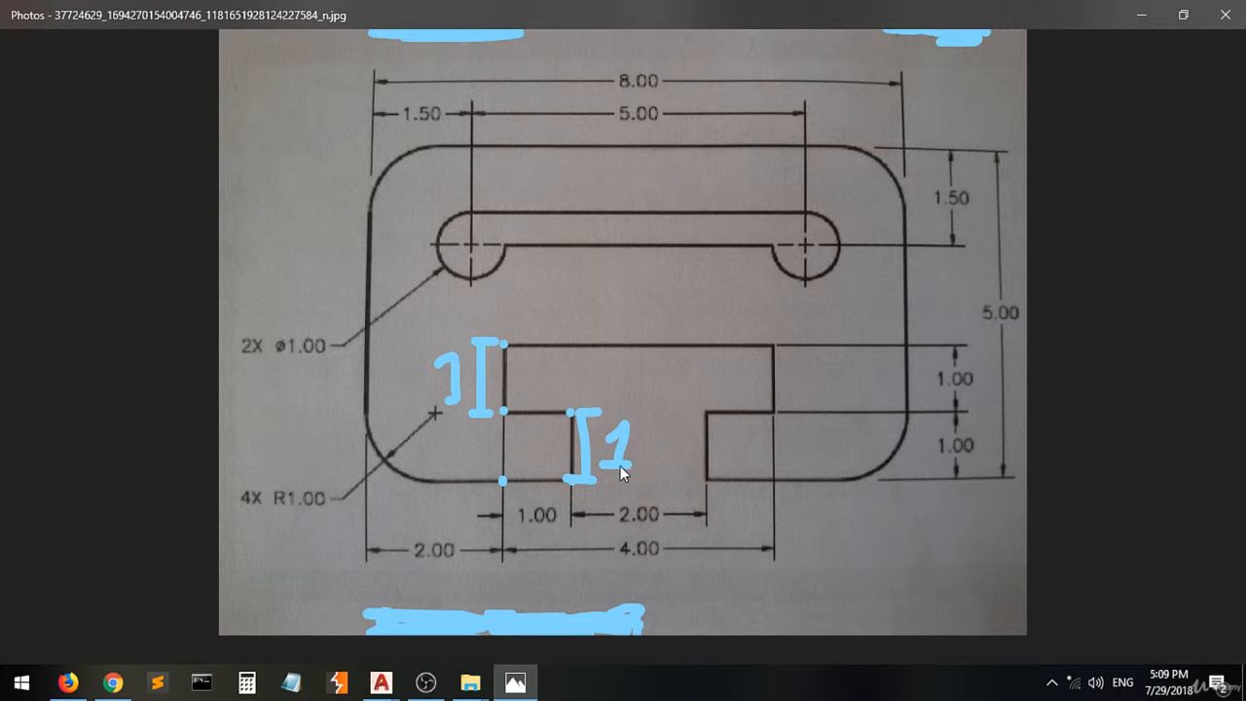
mouse_move(380, 681)
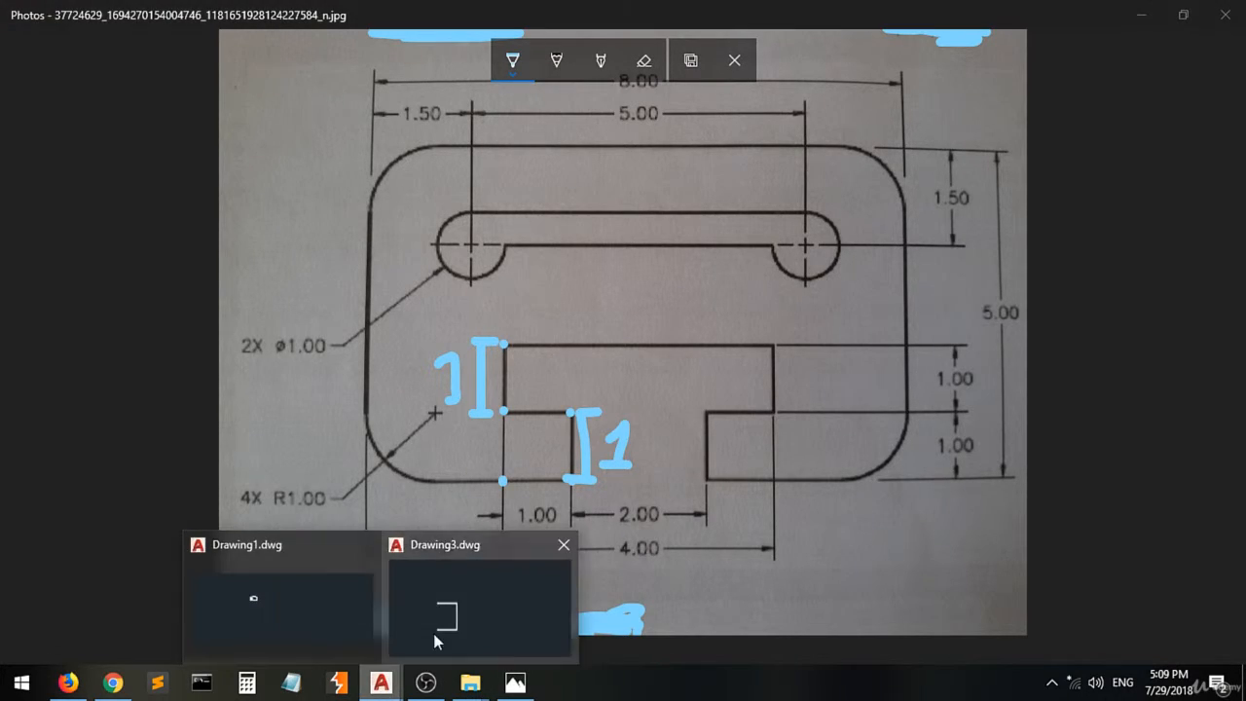
left_click(434, 637)
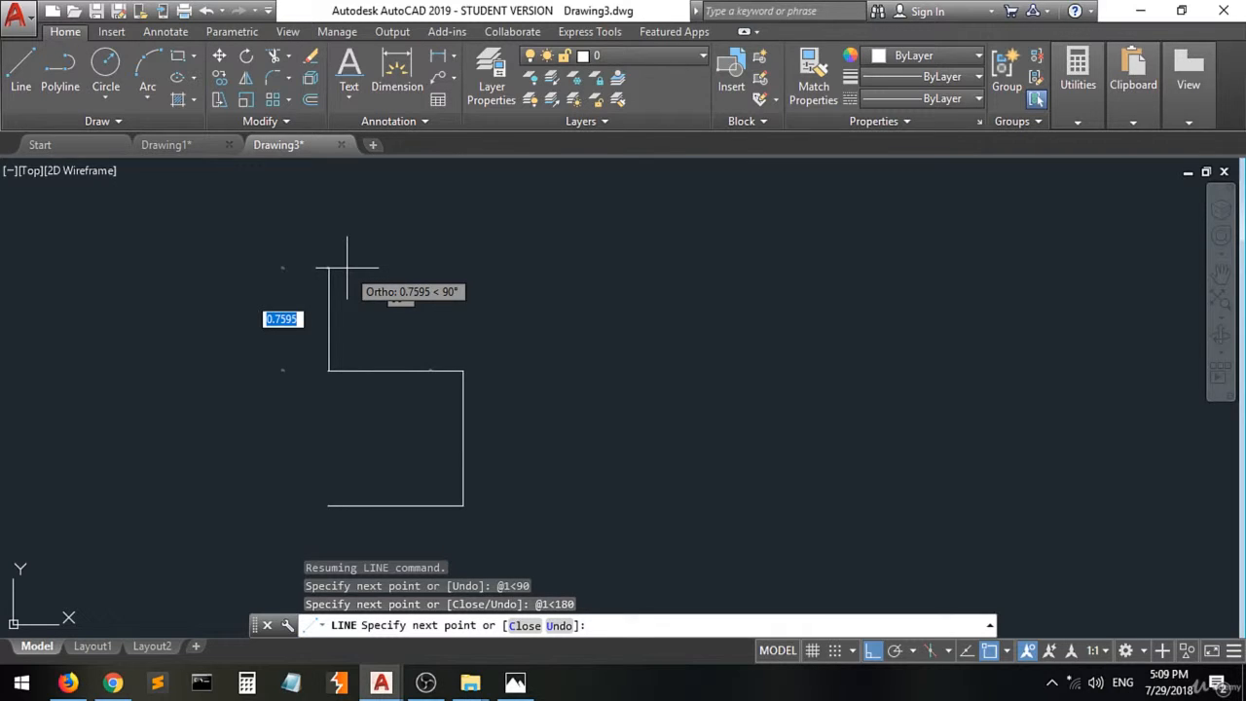
Step: Continue the line upward from the step's left end with a 1-unit segment at 90°
type("@")
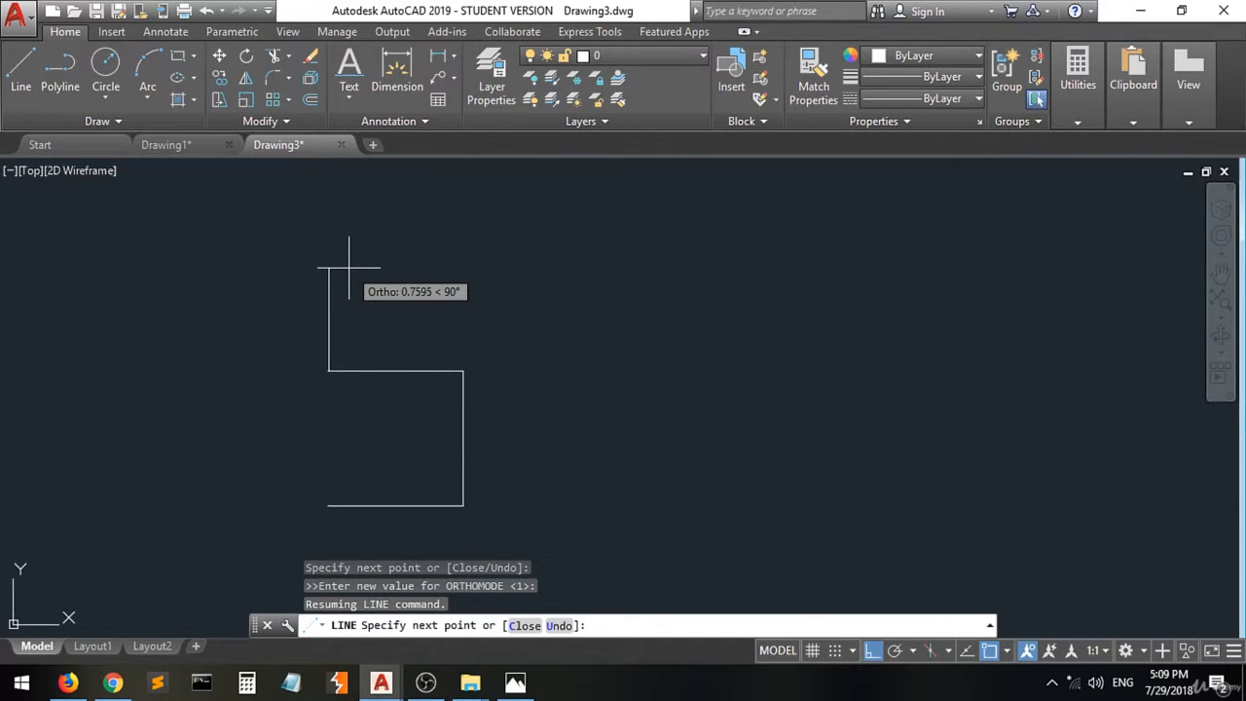
type("1")
key("Tab")
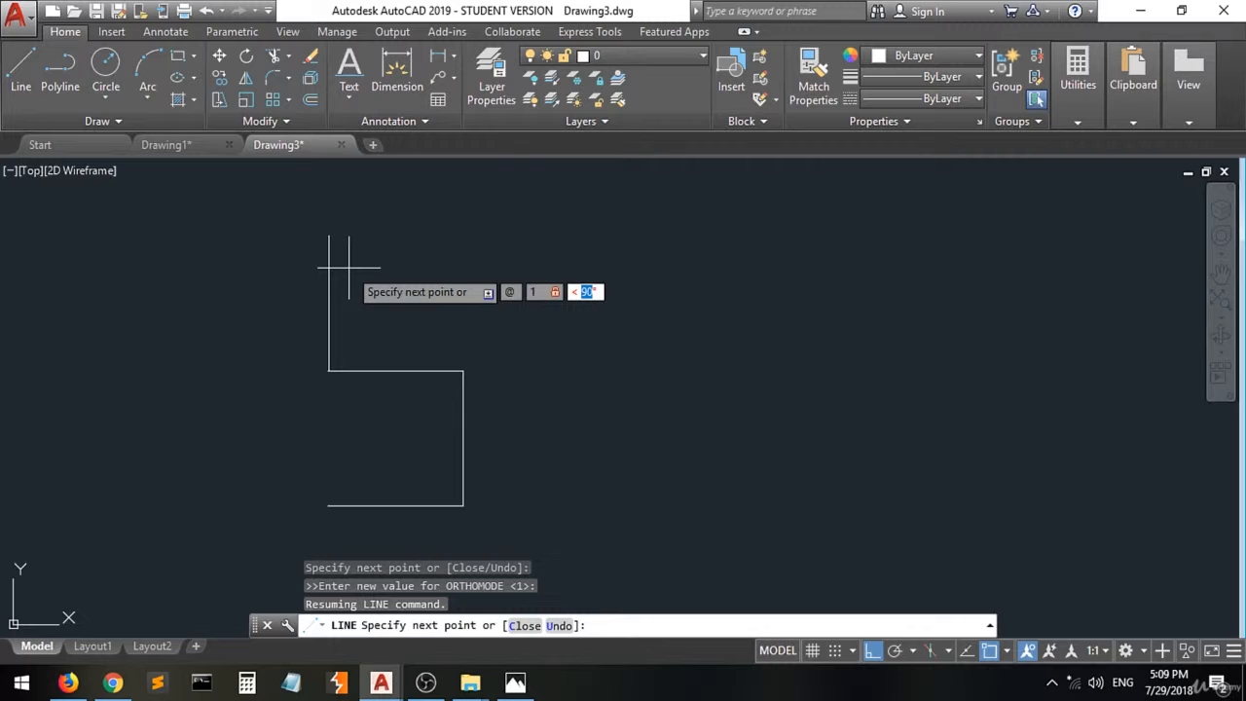
type("90")
key("Return")
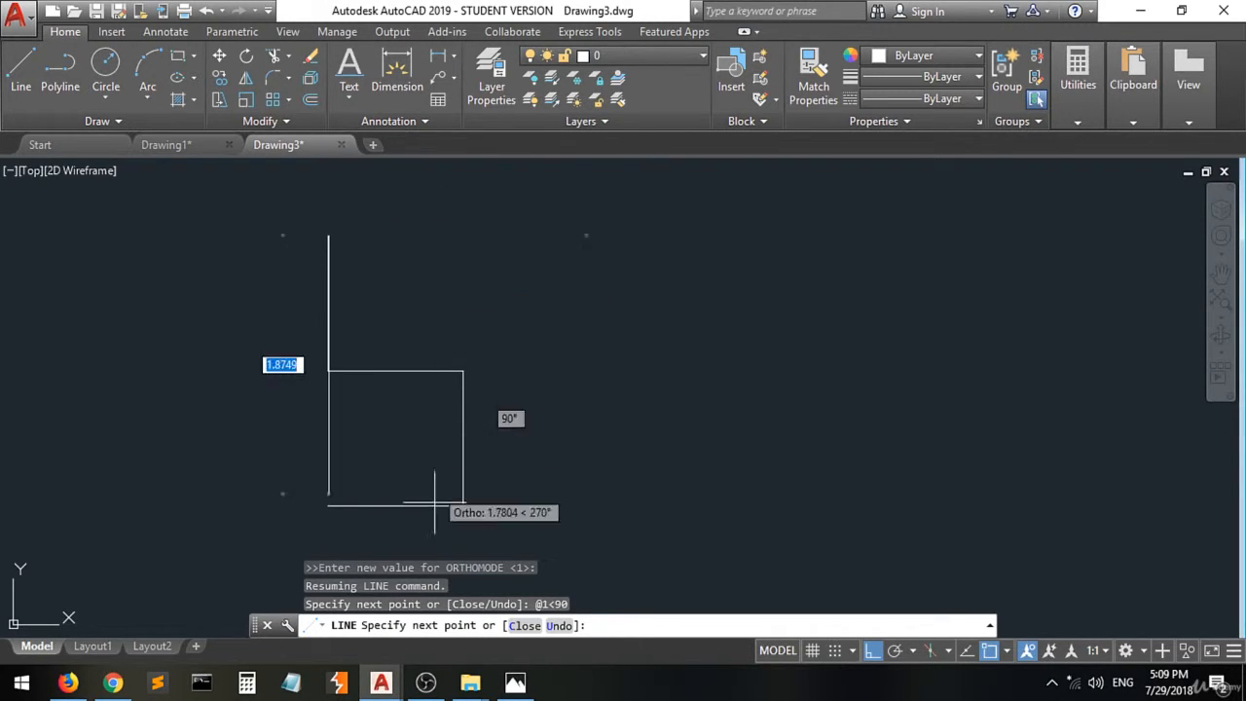
Step: Mark the T-cutout's upper-right corner on the reference photo, underline the 4.00 dimension, and return to Drawing3 in AutoCAD
left_click(516, 684)
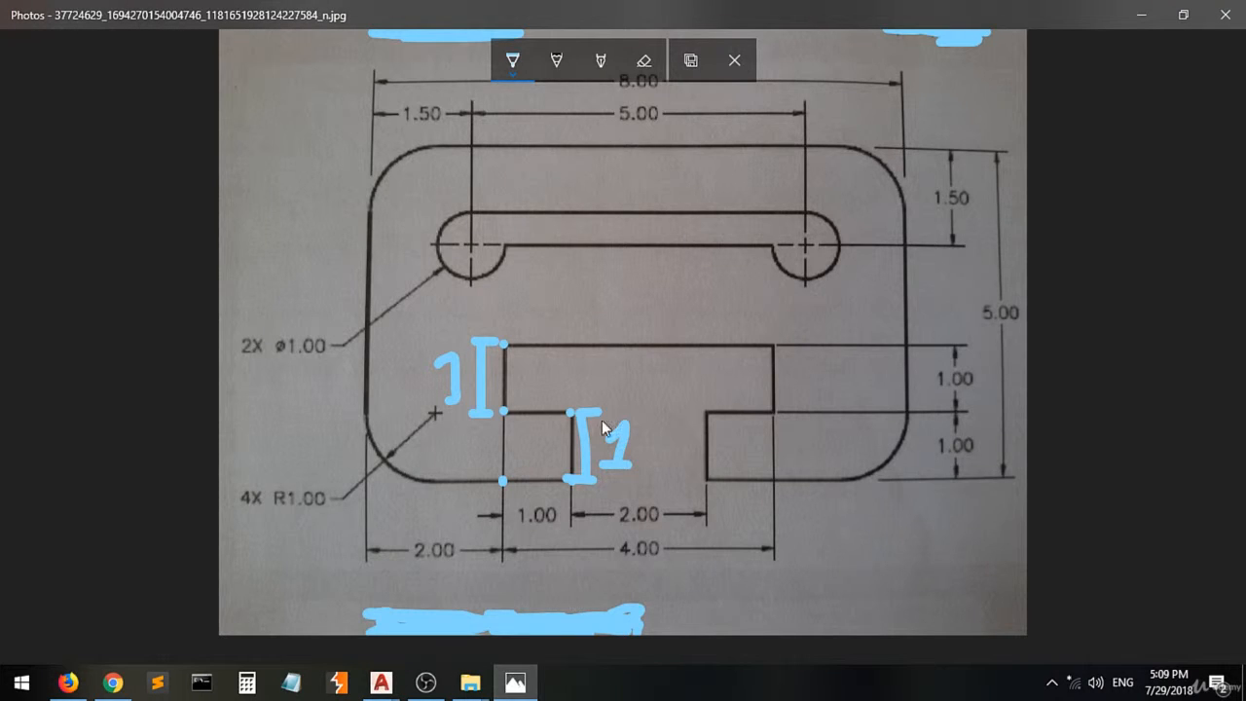
left_click(772, 346)
left_click_drag(624, 558, 662, 559)
mouse_move(382, 687)
left_click(476, 598)
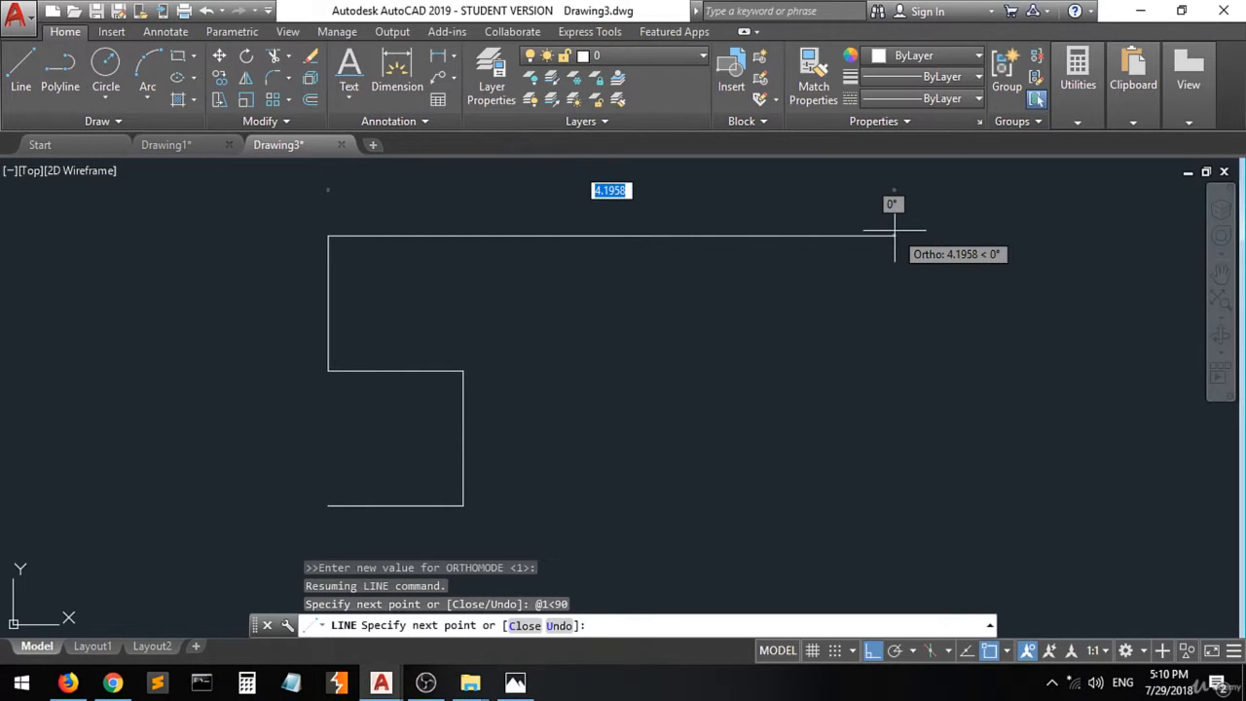
Step: Draw the cutout's top edge as a 4-unit line segment at 0°
type("4")
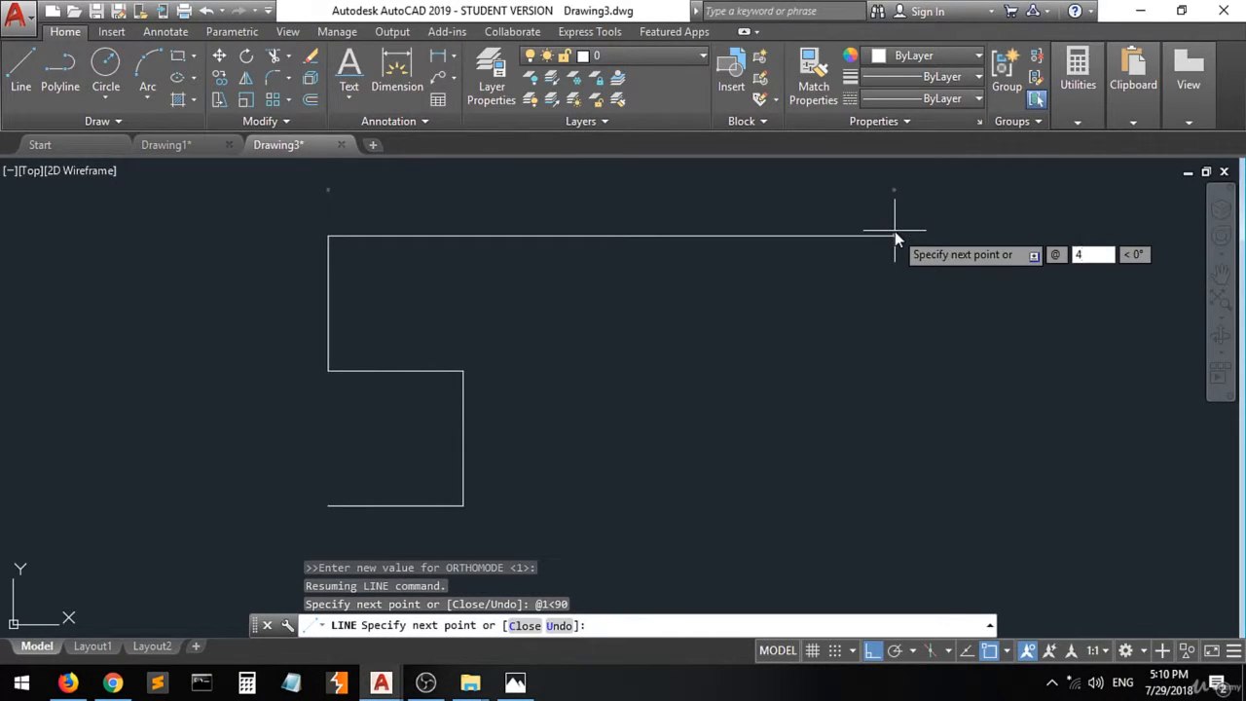
key("Tab")
type("0")
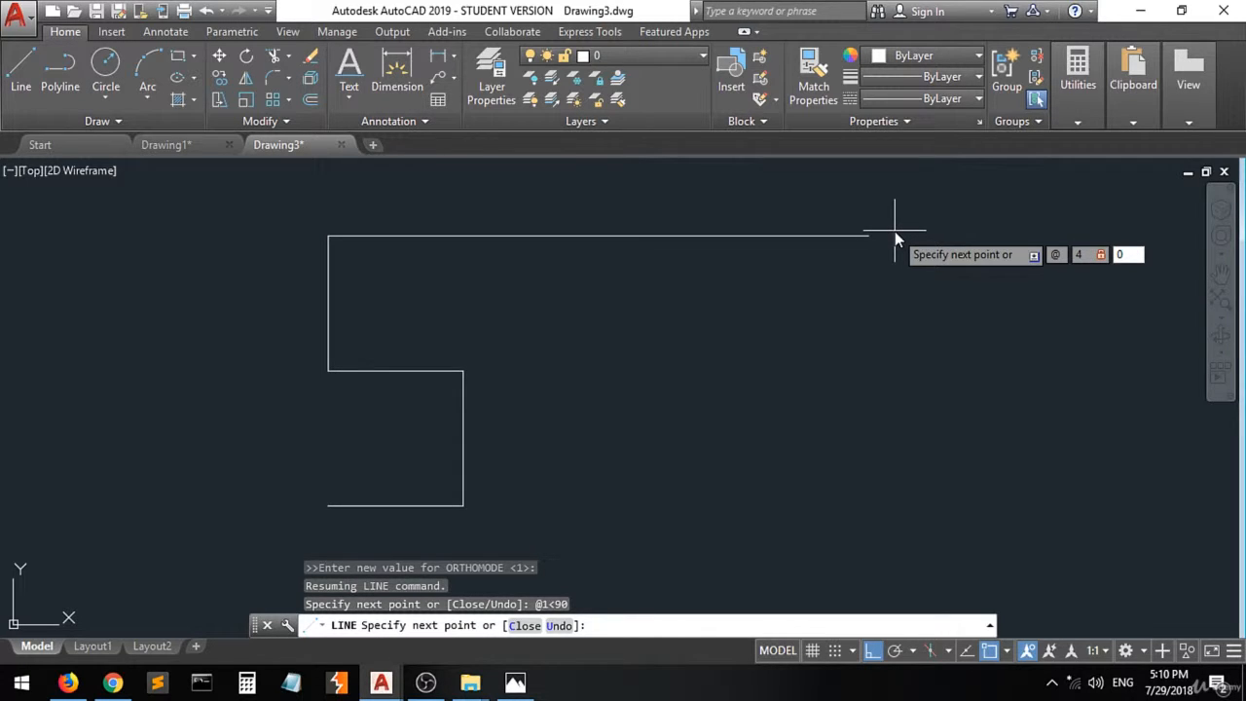
key("Return")
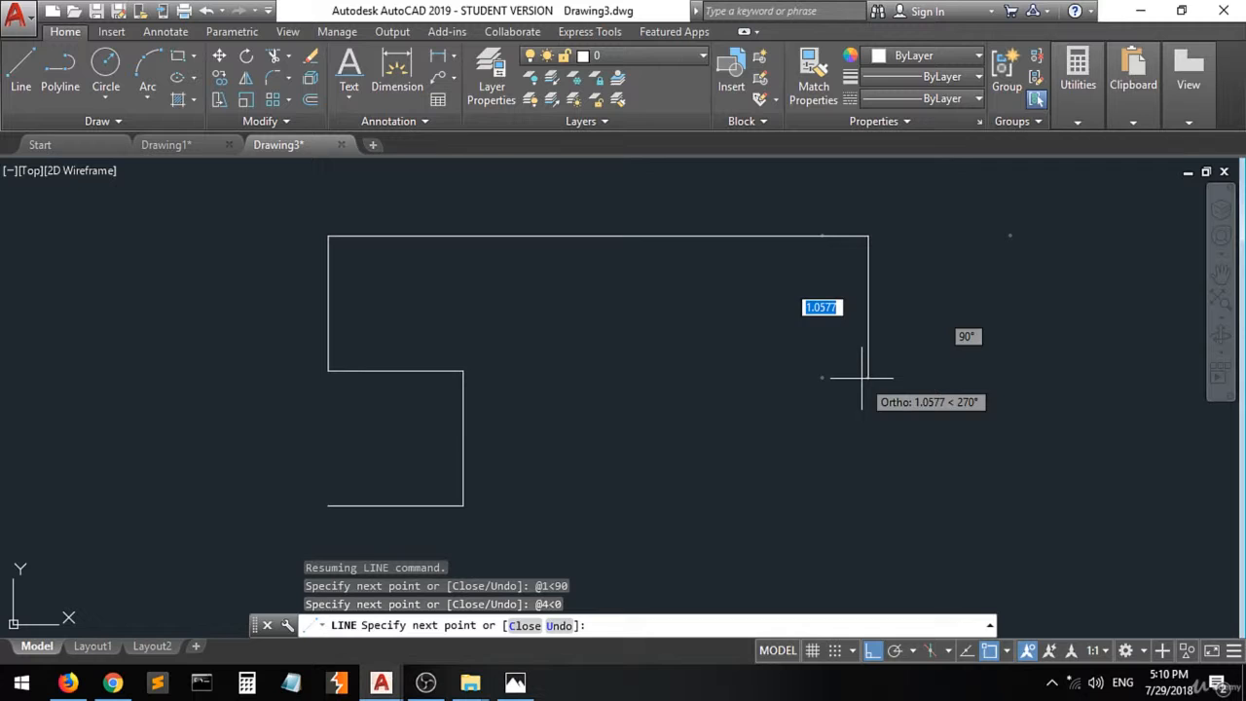
Step: Check the reference photo, return to Drawing3 in AutoCAD, and with snap on draw the cutout's upper-right edge down to the left step's level
left_click(514, 684)
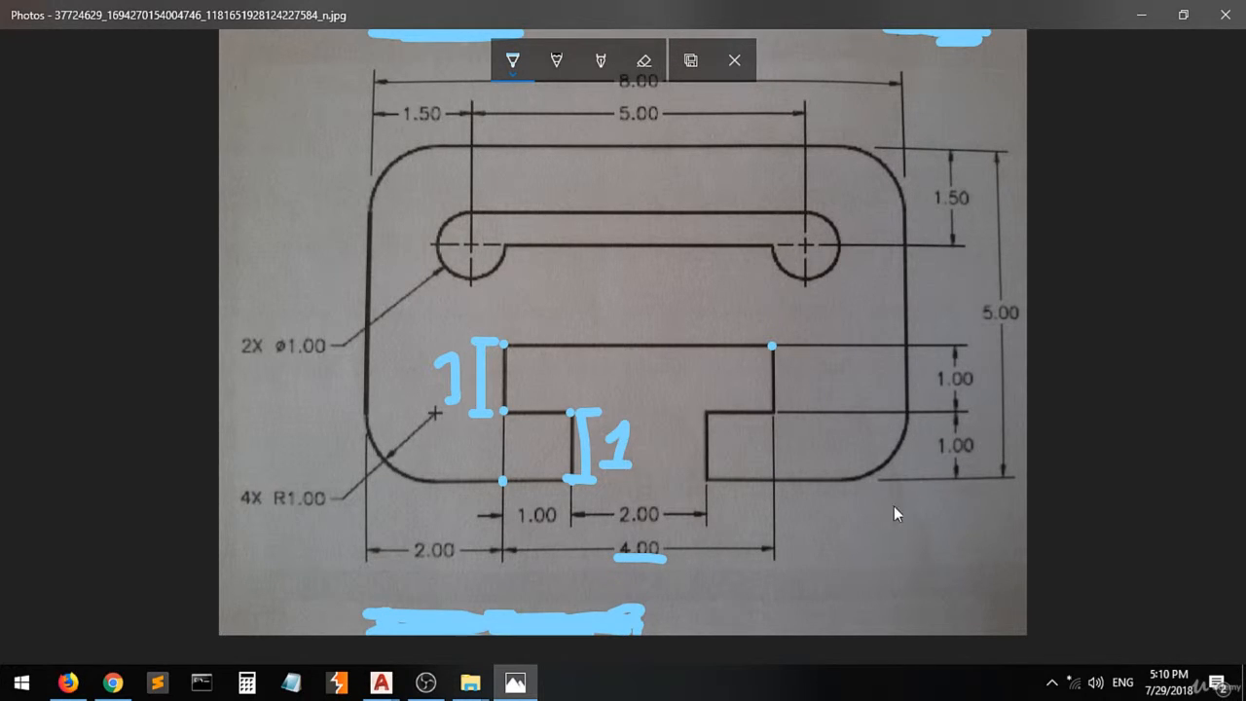
left_click(381, 686)
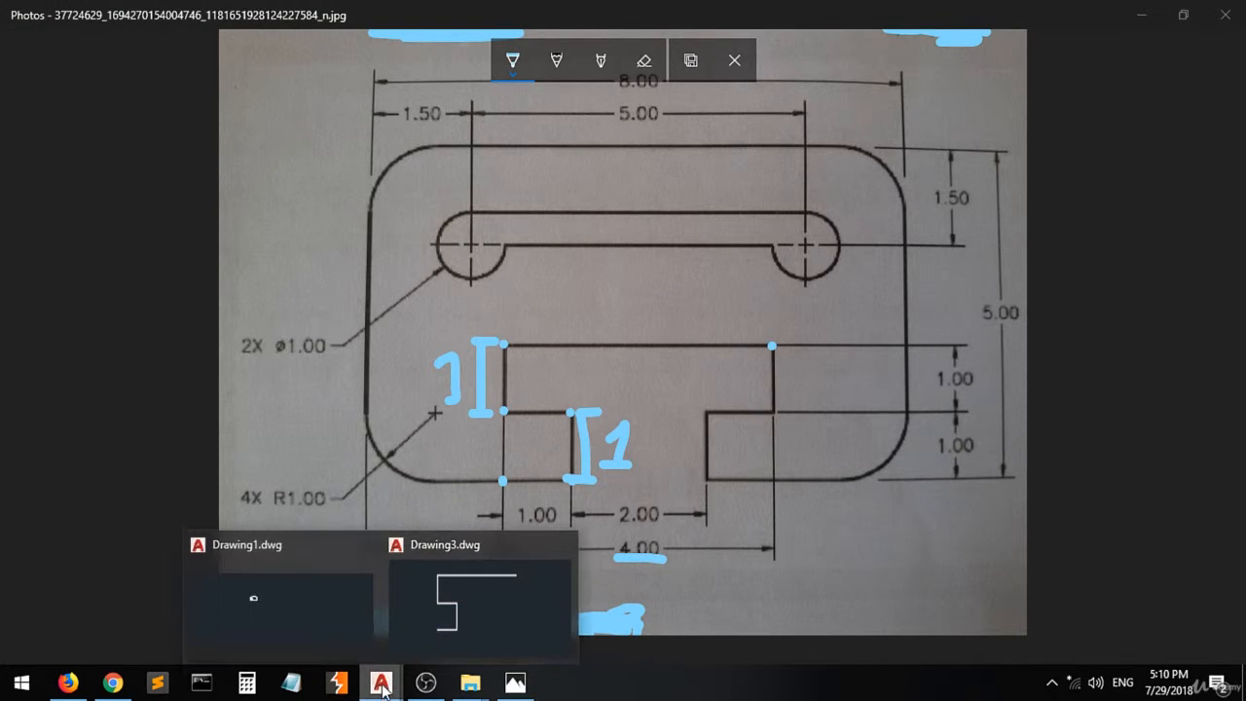
left_click(498, 591)
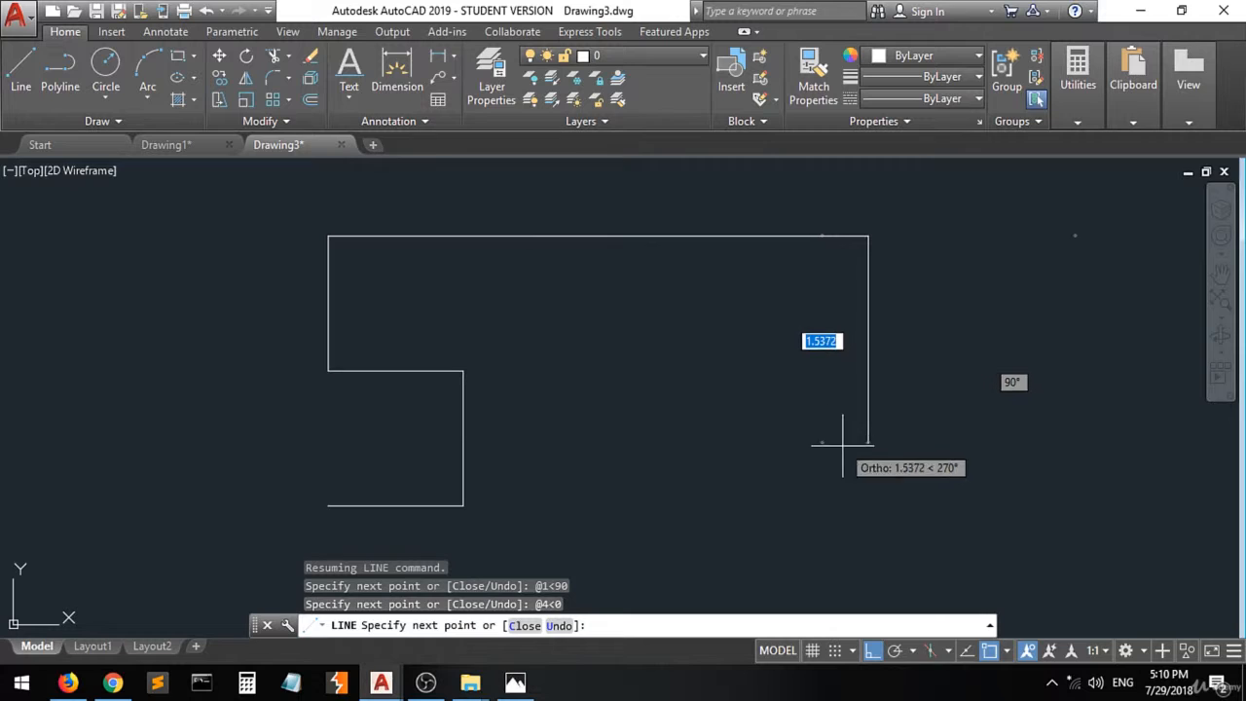
left_click(835, 651)
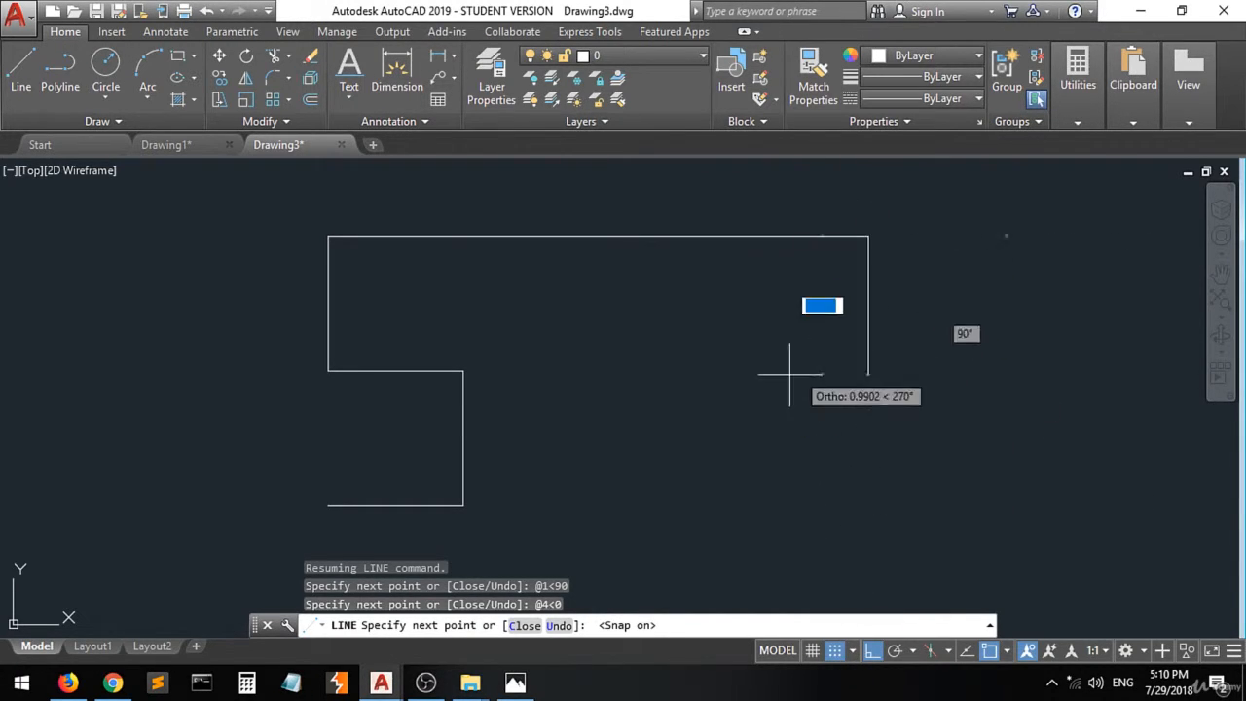
left_click(868, 370)
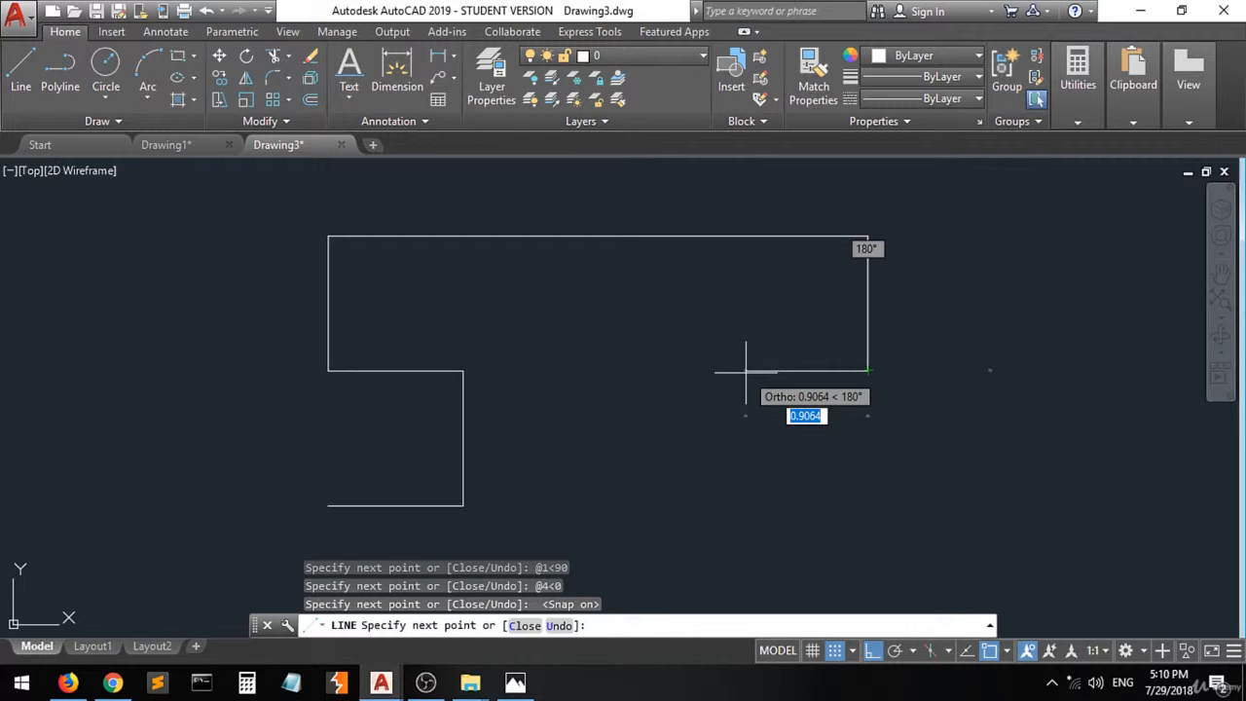
Step: Draw the cutout's right step as a 1-unit line segment at 180°
type("@1")
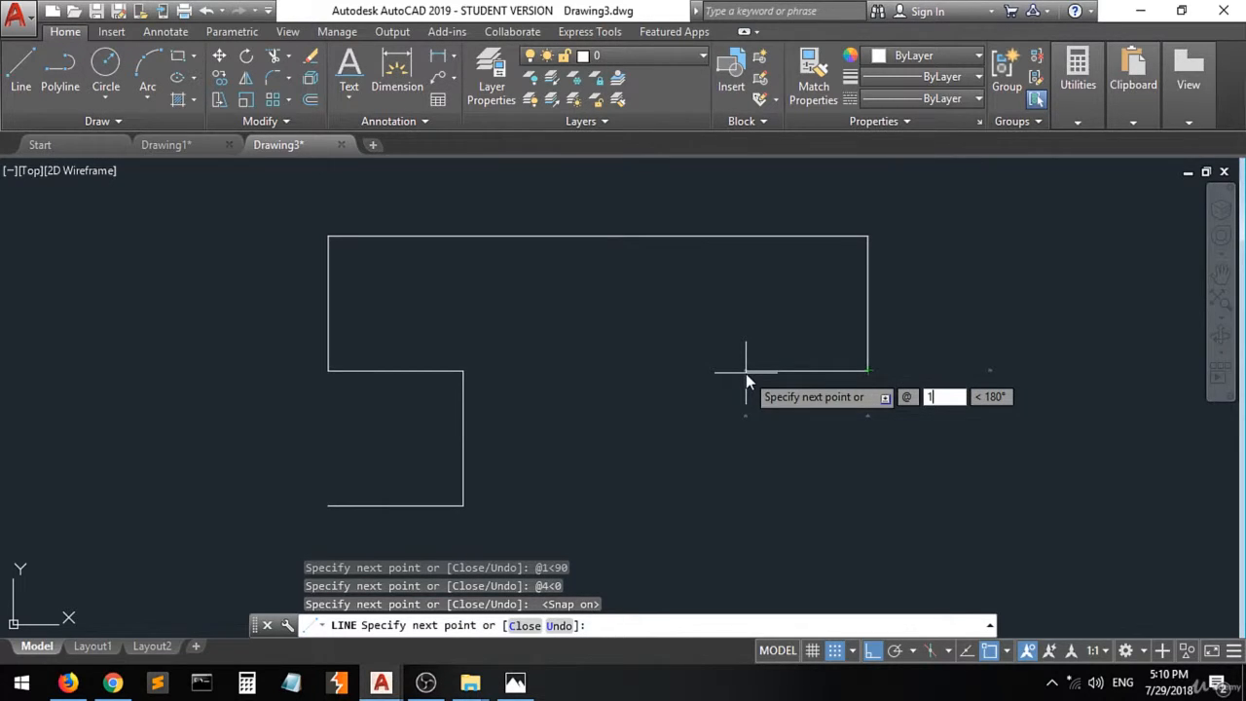
key("Tab")
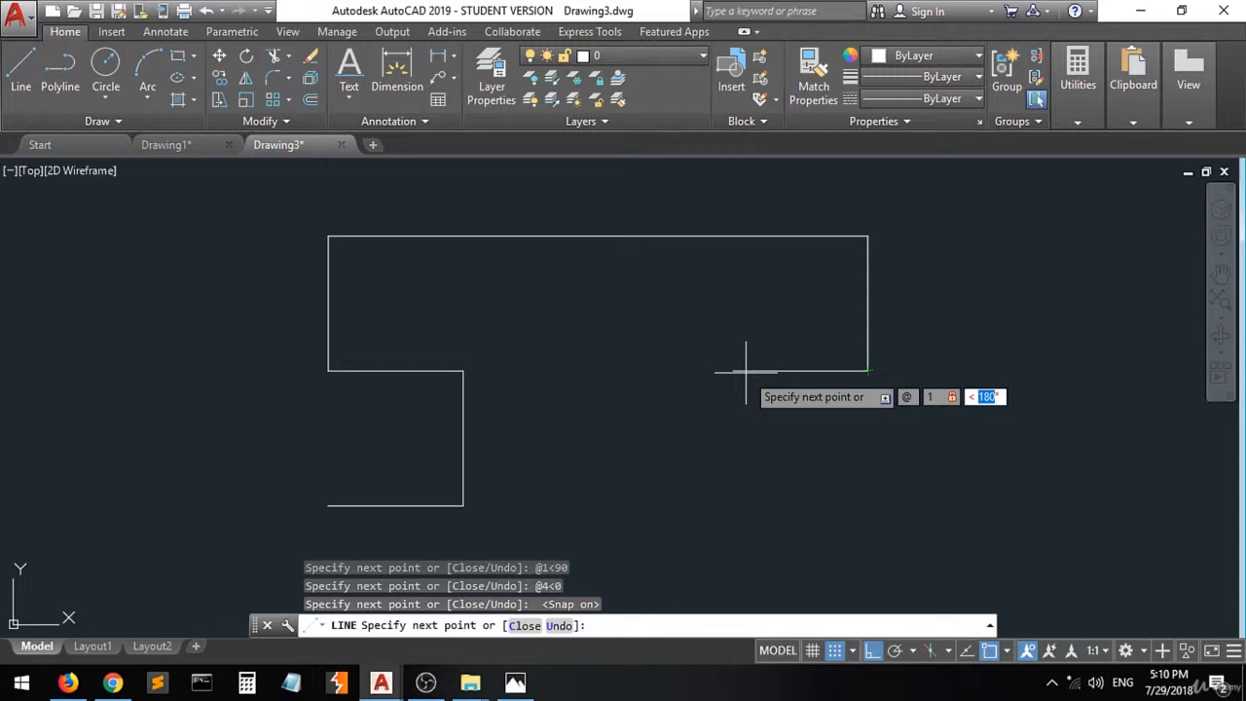
type("180")
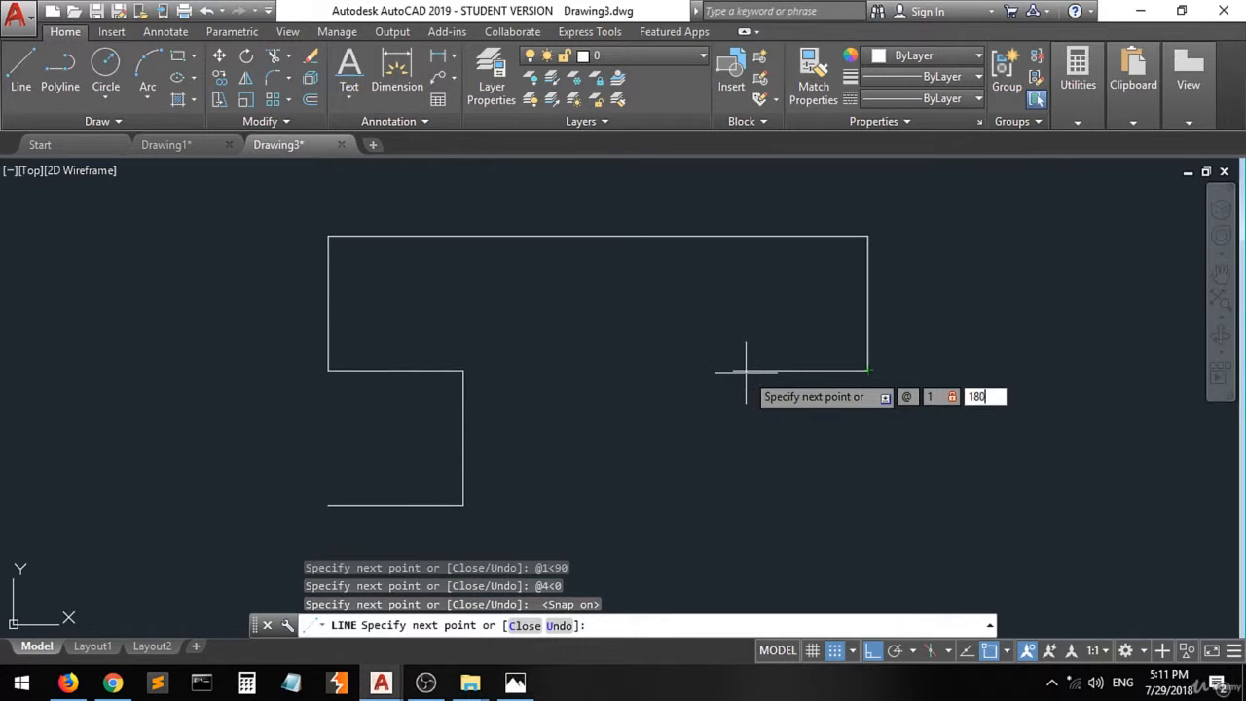
key("Return")
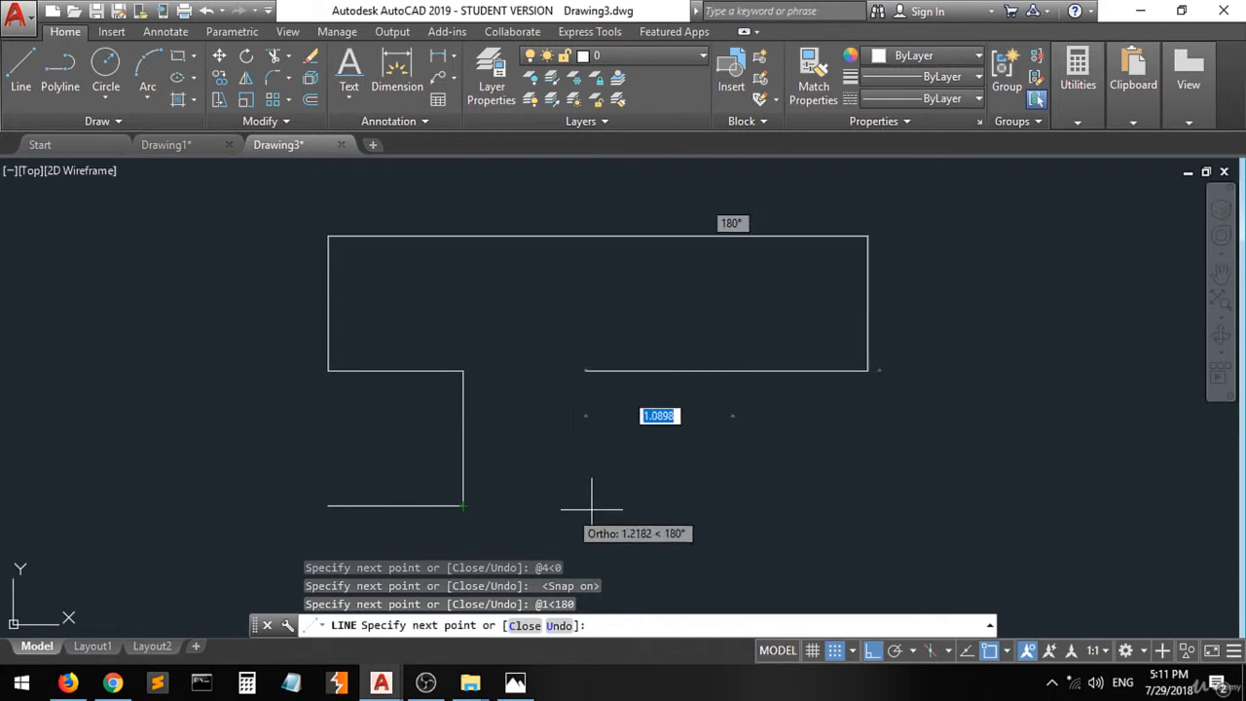
Step: Continue the line down to the base level and along the base to directly below the cutout's upper-right corner
left_click(732, 505)
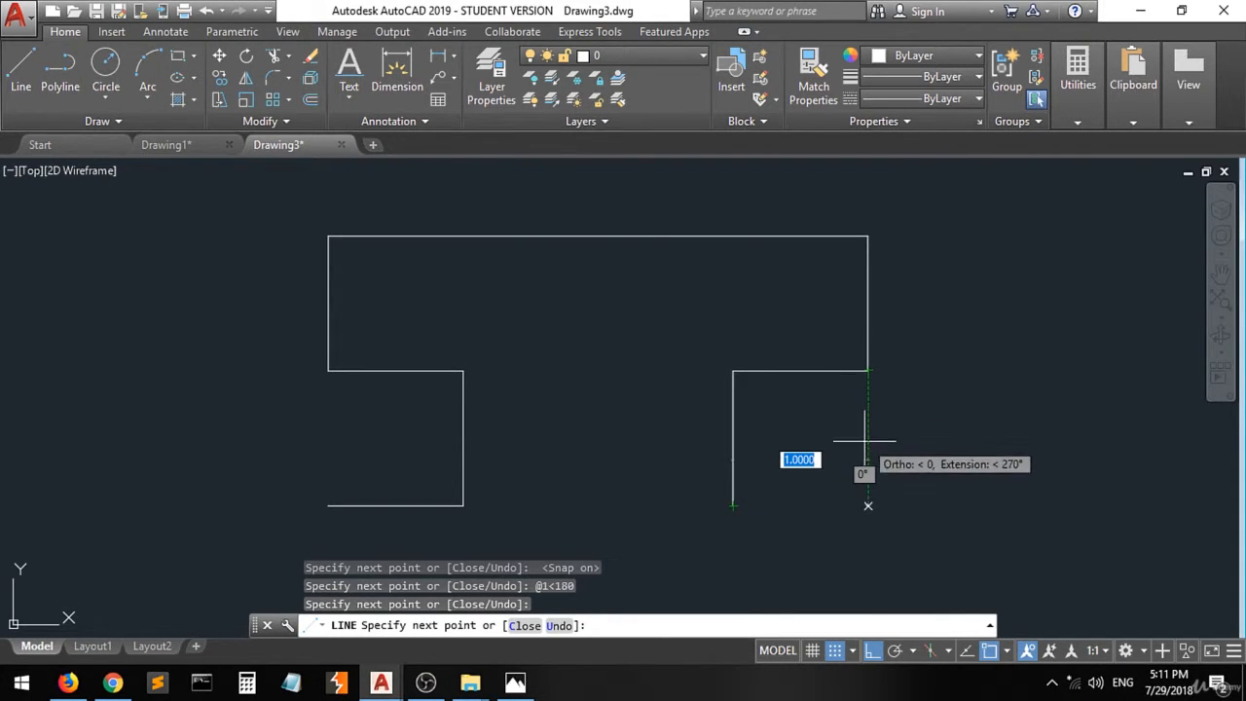
left_click(867, 505)
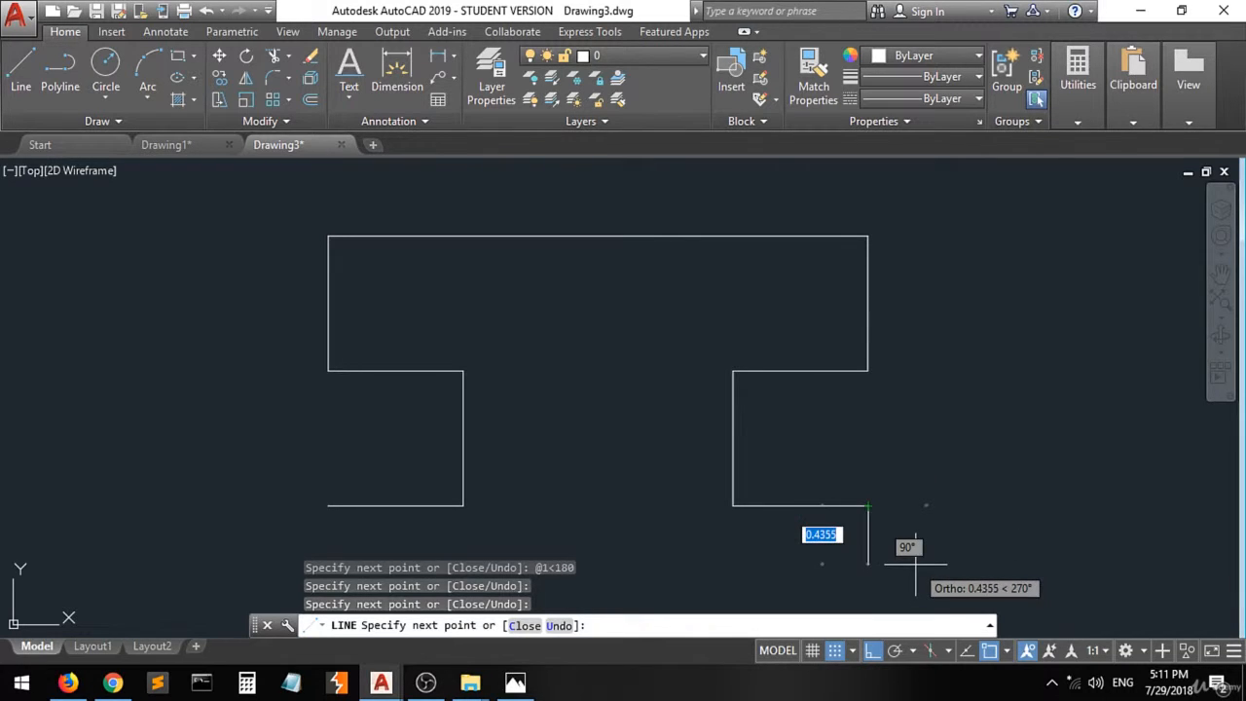
Step: Mark the remaining lower-right base length as 2 on the reference photo, underline the 2.00 dimension, and return to Drawing3 in AutoCAD
left_click(515, 682)
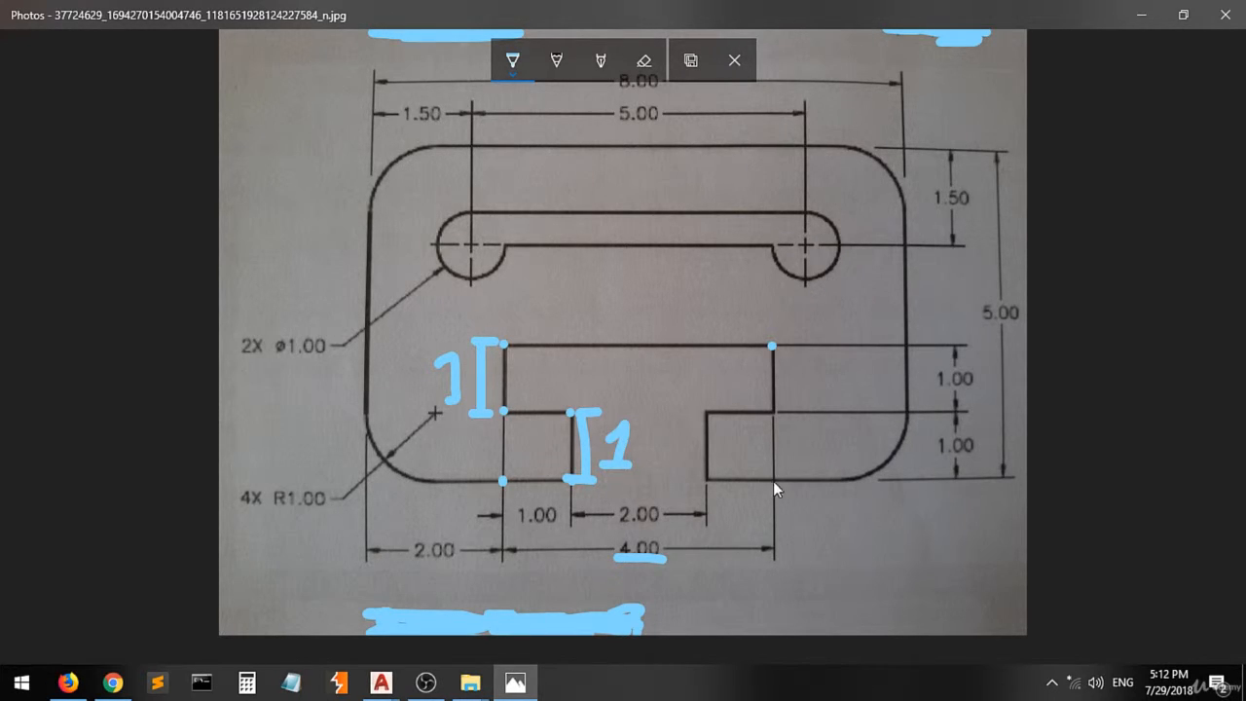
left_click_drag(775, 475, 775, 492)
left_click_drag(909, 407, 910, 454)
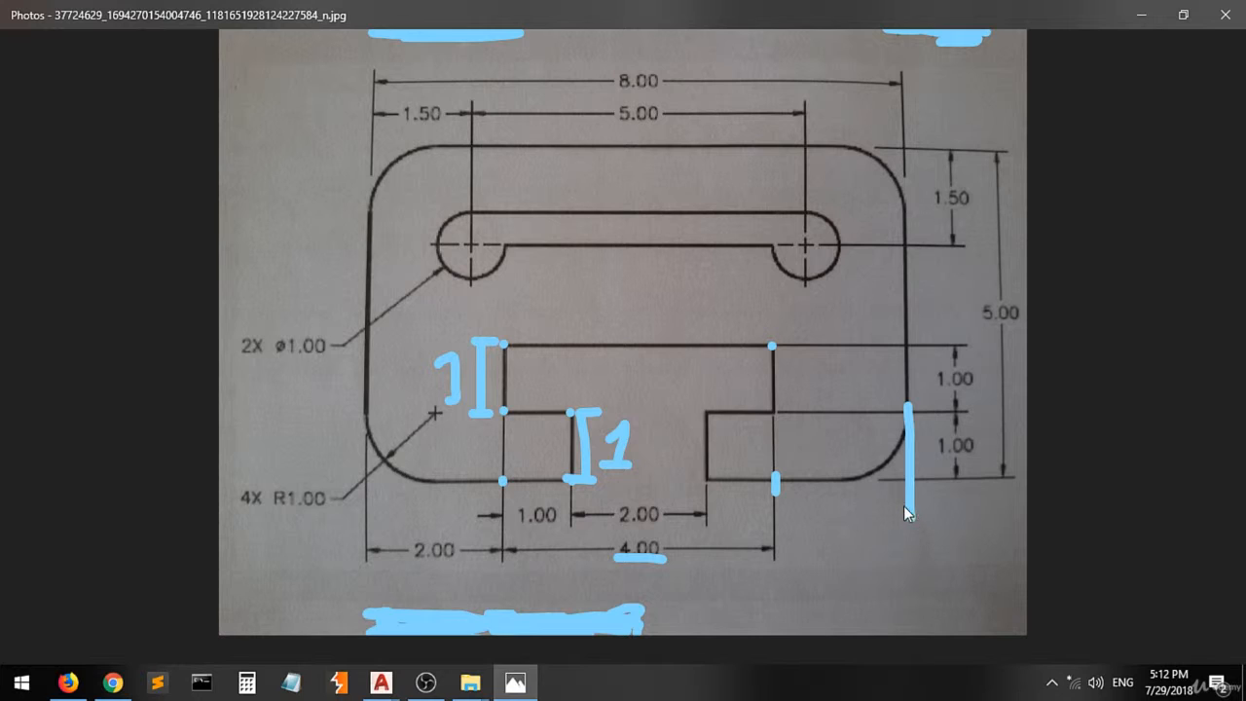
left_click_drag(904, 504, 890, 504)
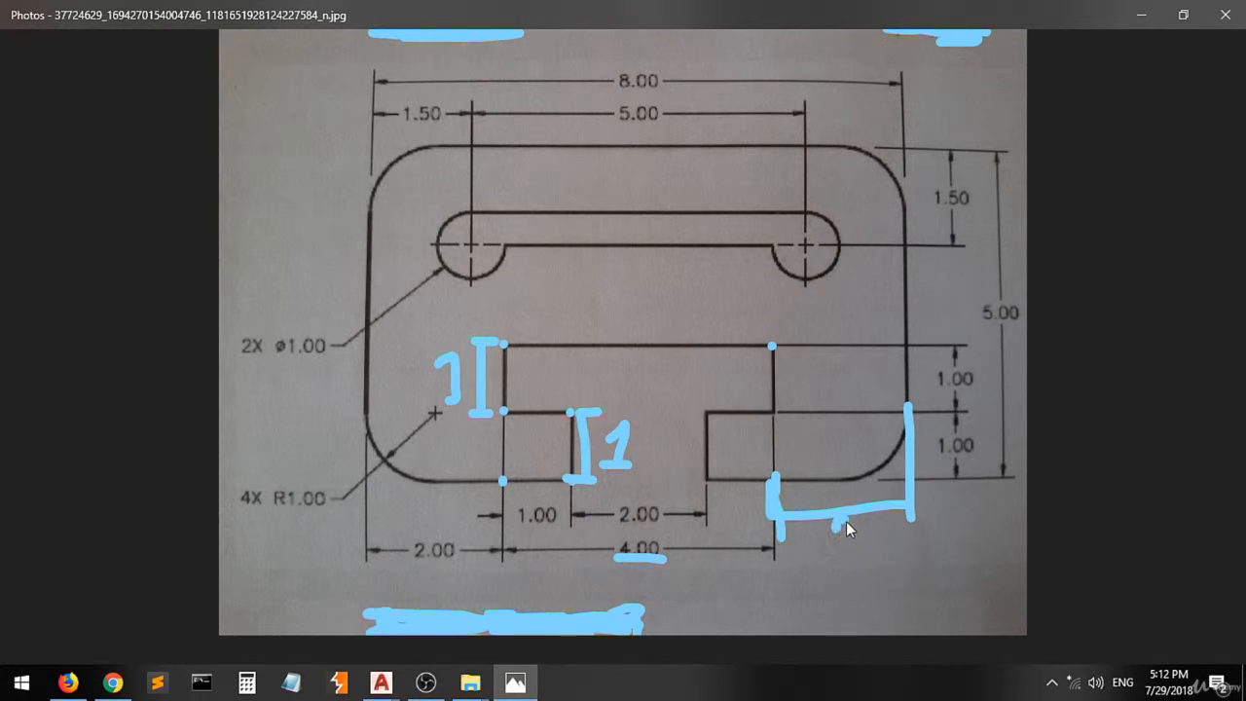
left_click_drag(837, 559, 863, 553)
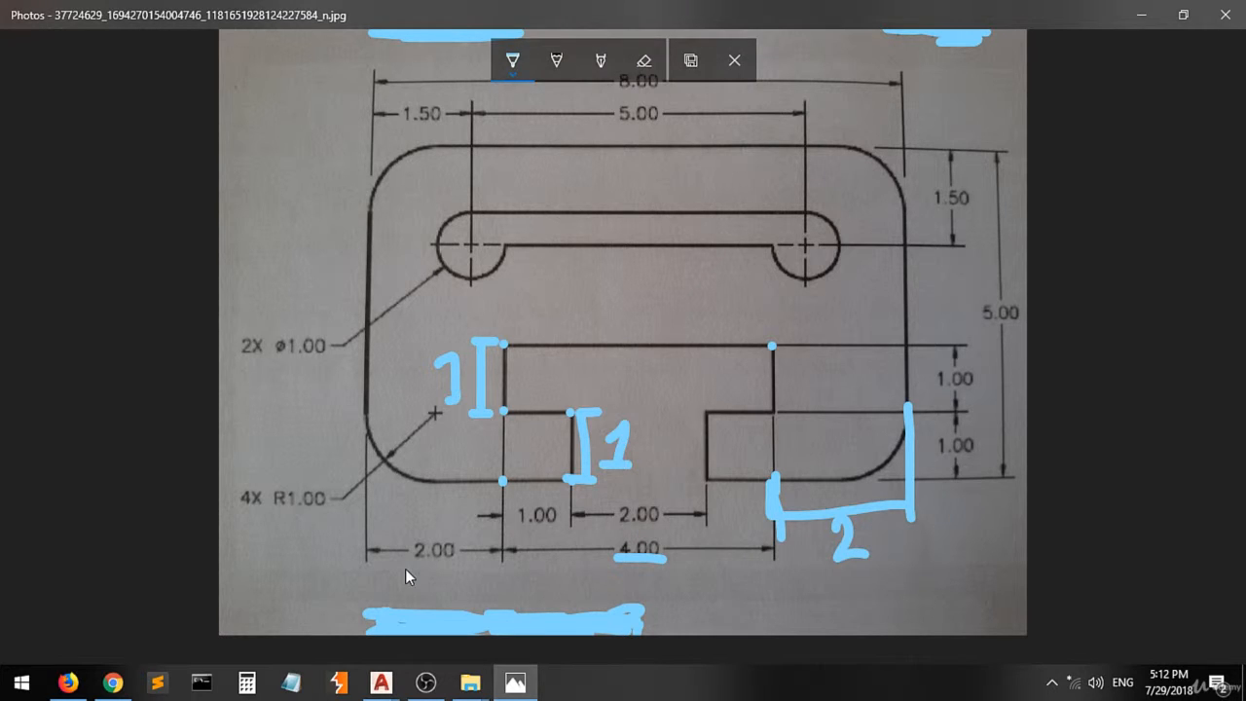
left_click_drag(410, 569, 434, 568)
left_click(381, 684)
left_click(469, 590)
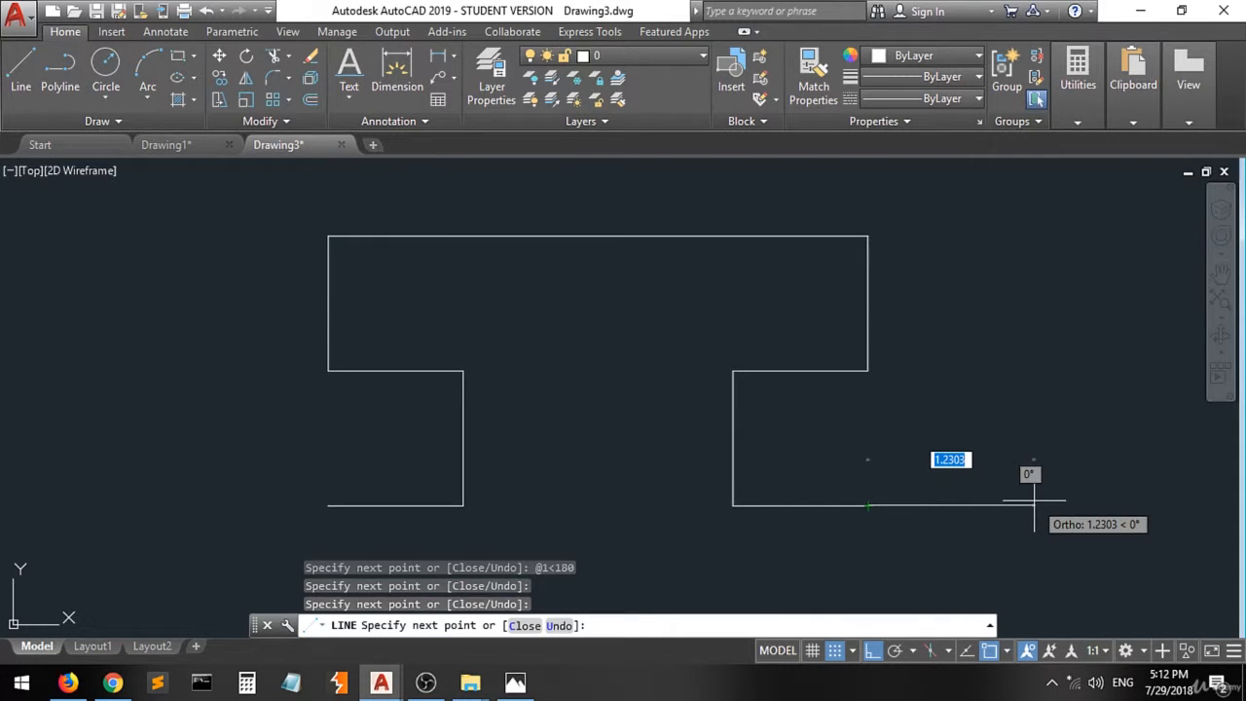
Step: Extend the base line to the plate's lower-right corner with a 2-unit segment at 0°
scroll(1030, 503, "down", 2)
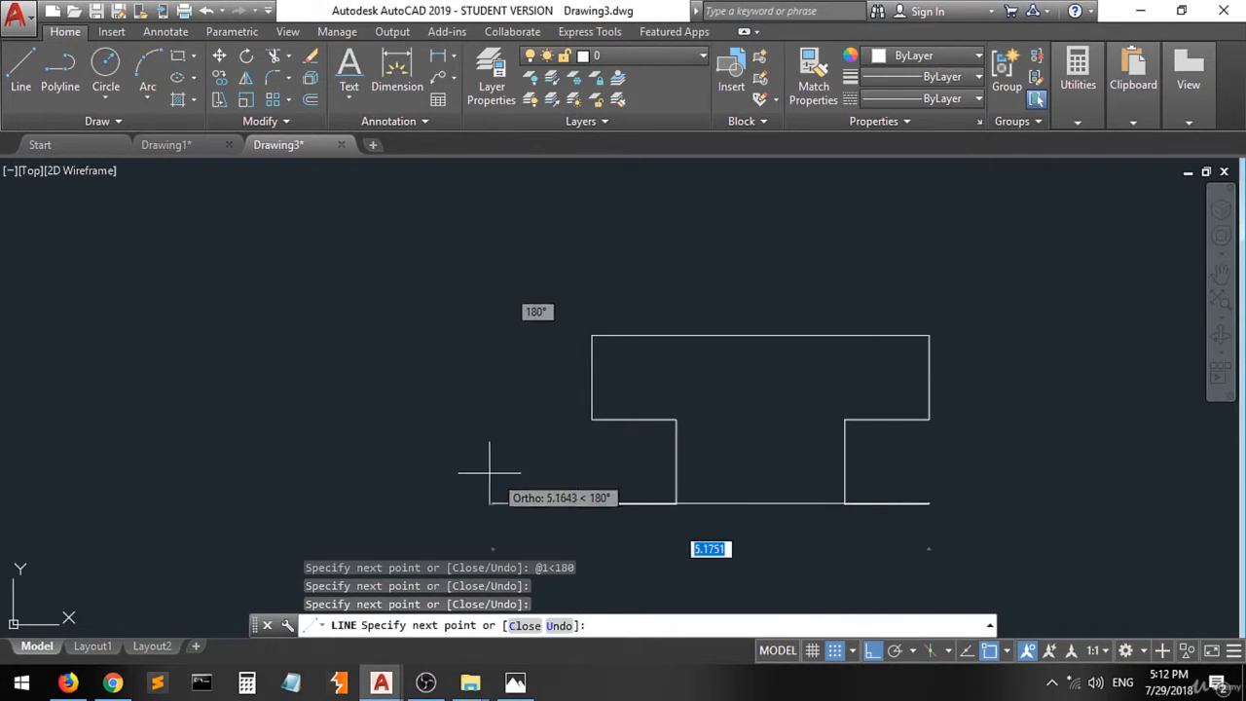
scroll(501, 473, "down", 2)
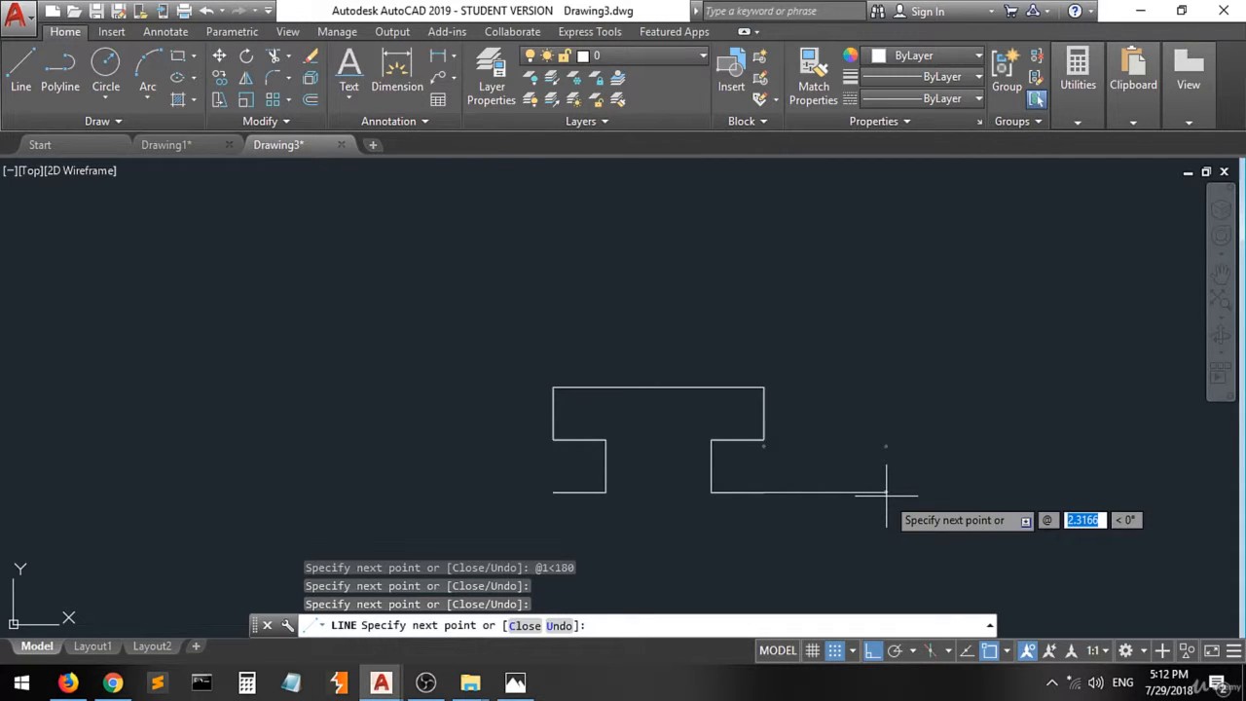
type("2")
key("Tab")
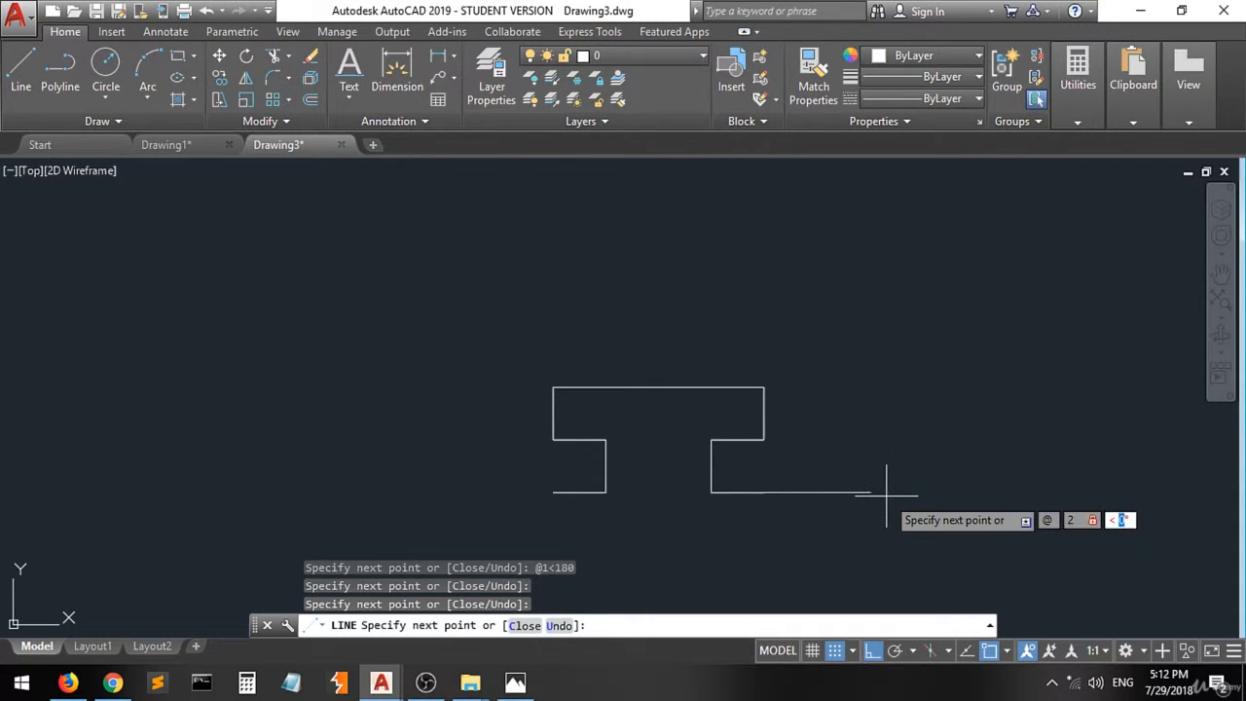
type("0")
key("Return")
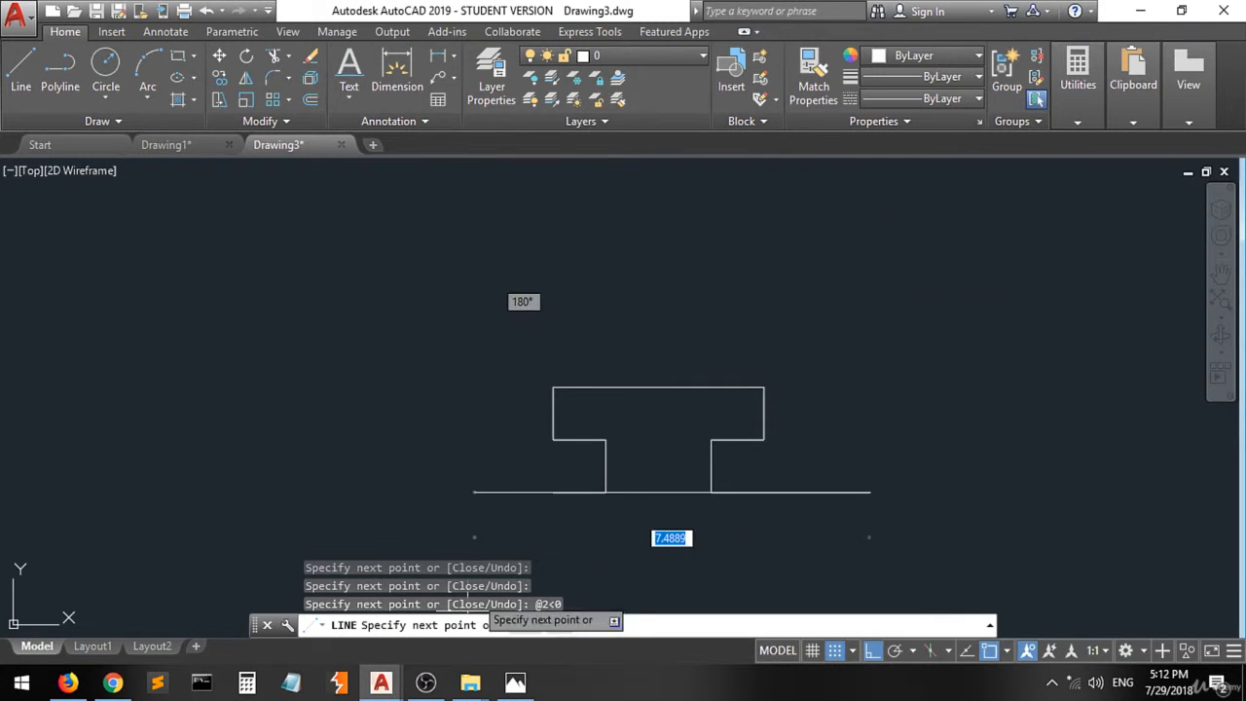
Step: Check the plate height on the reference photo, then draw the plate's right side in Drawing3 as a 5-unit segment at 90°
left_click(526, 685)
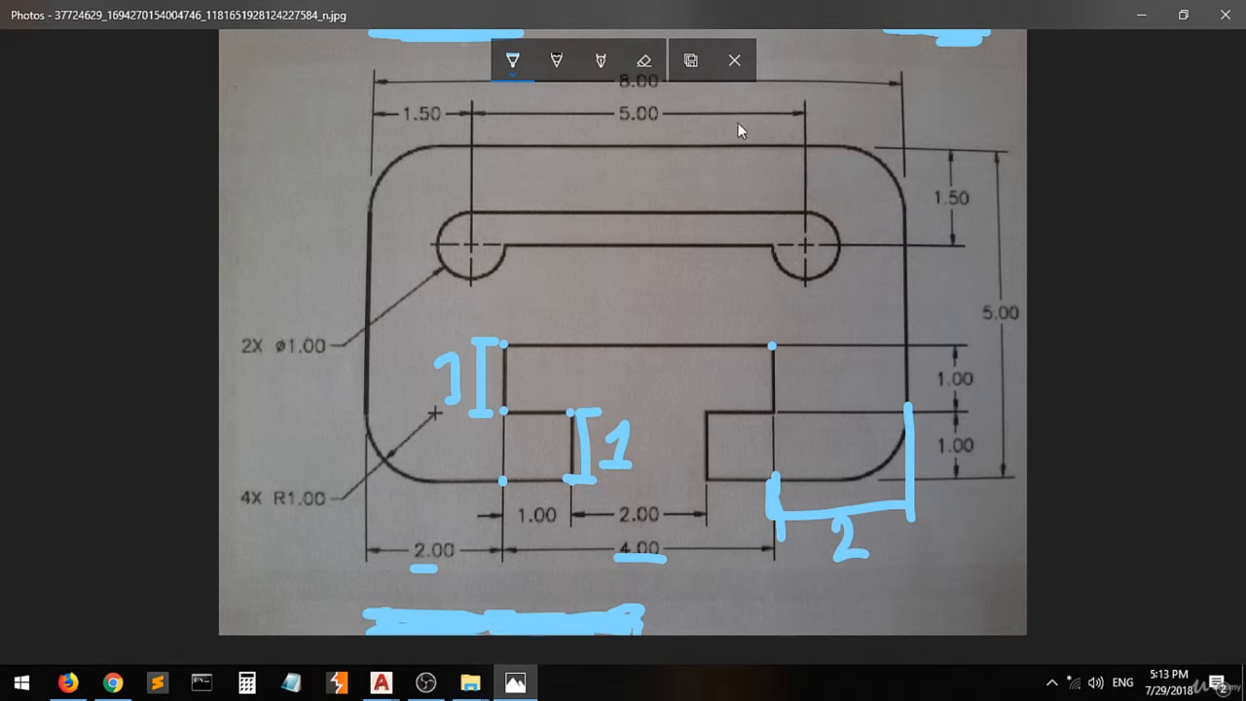
left_click(380, 681)
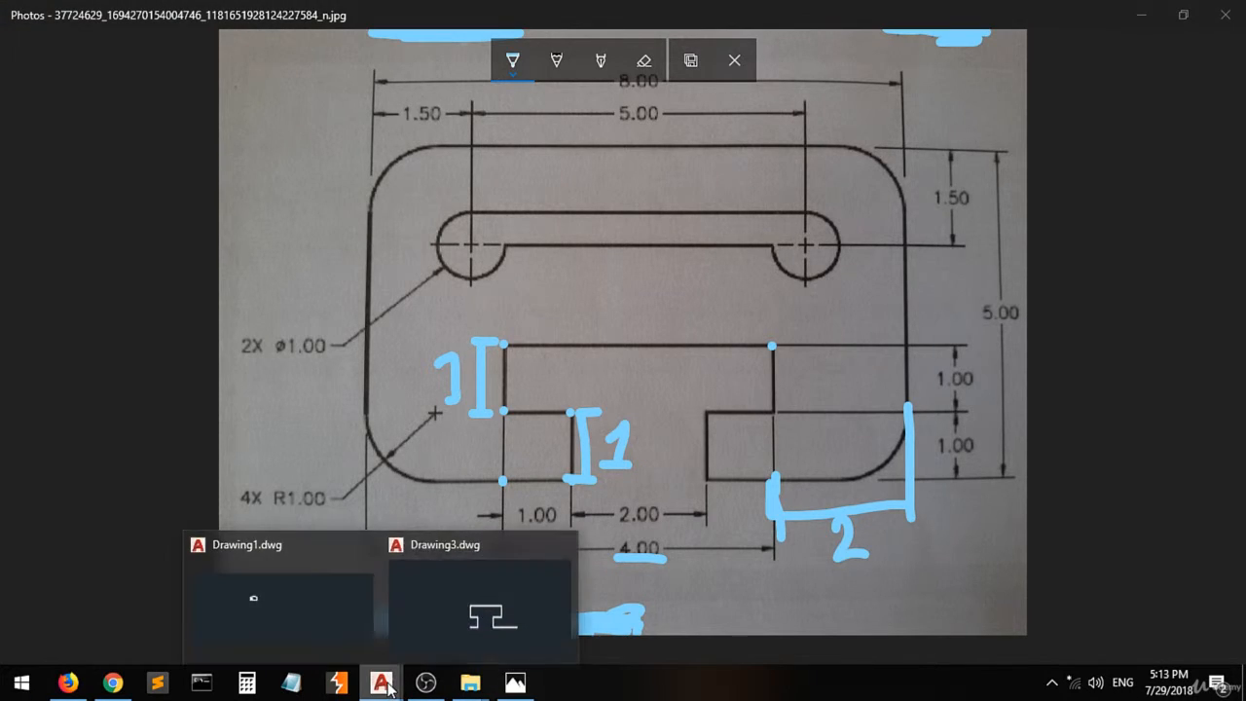
left_click(501, 608)
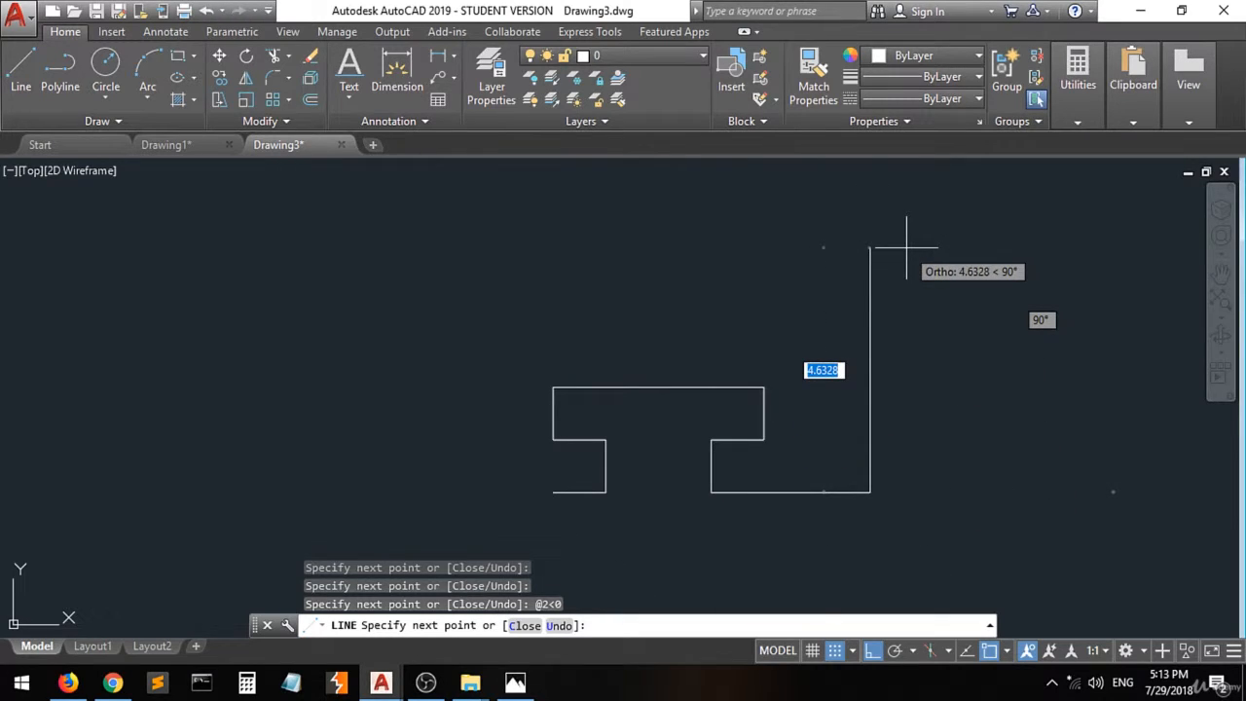
type("5")
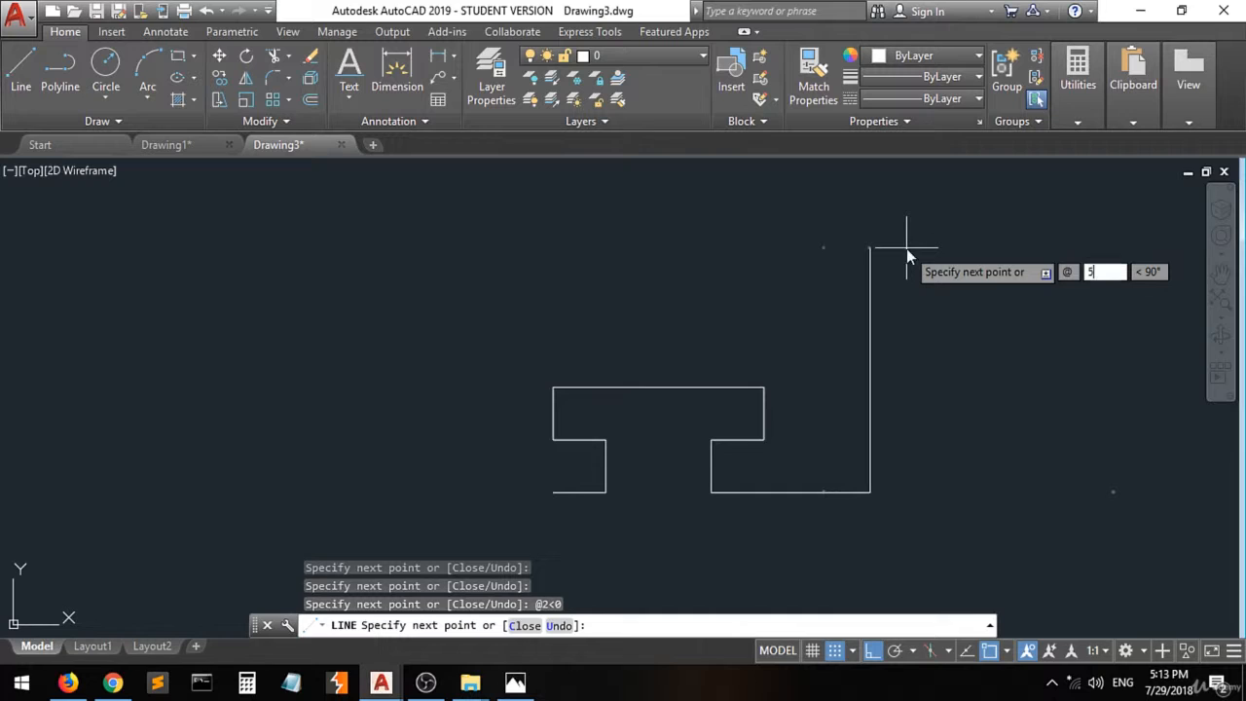
key("Tab")
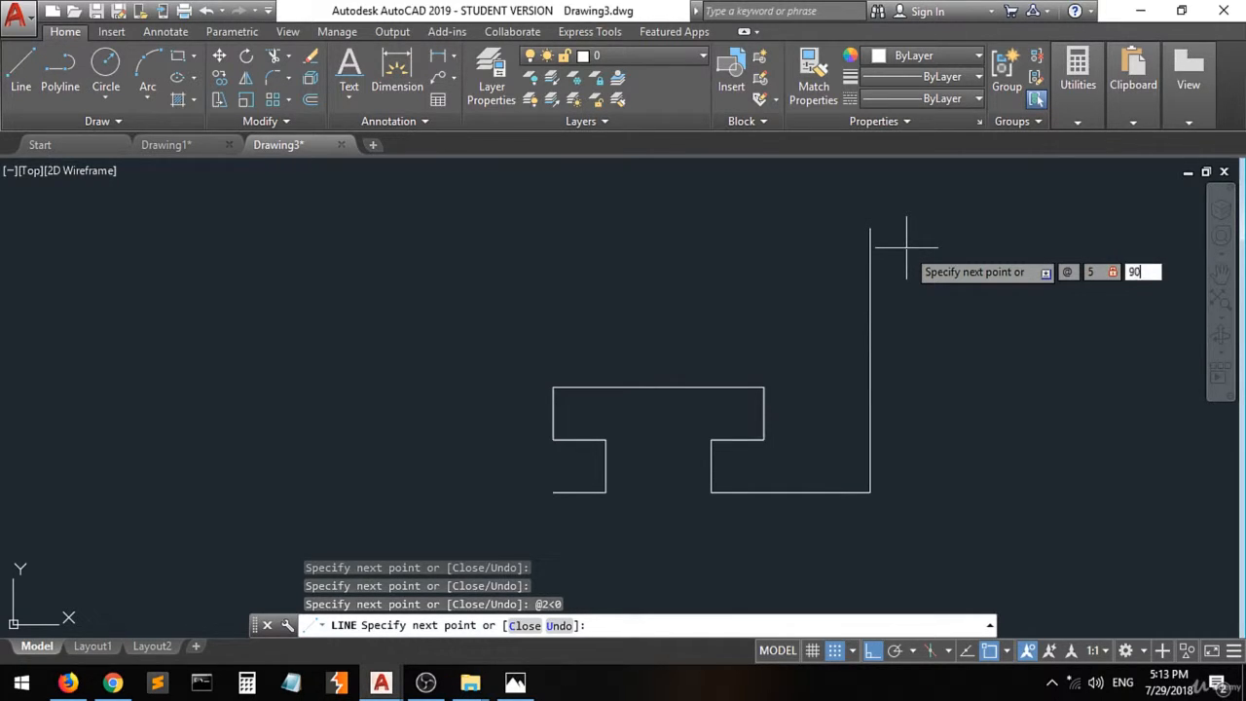
key("Return")
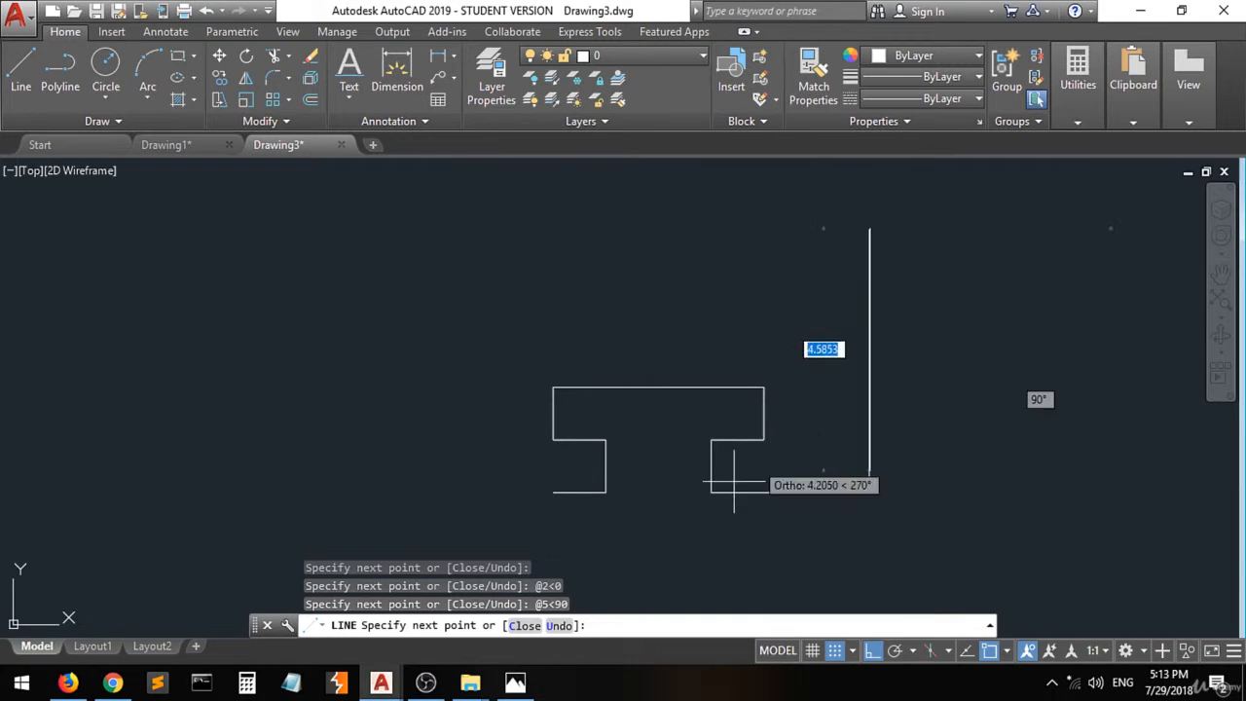
Step: Underline the 8.00 overall width on the reference photo and return to Drawing3 in AutoCAD
left_click(515, 683)
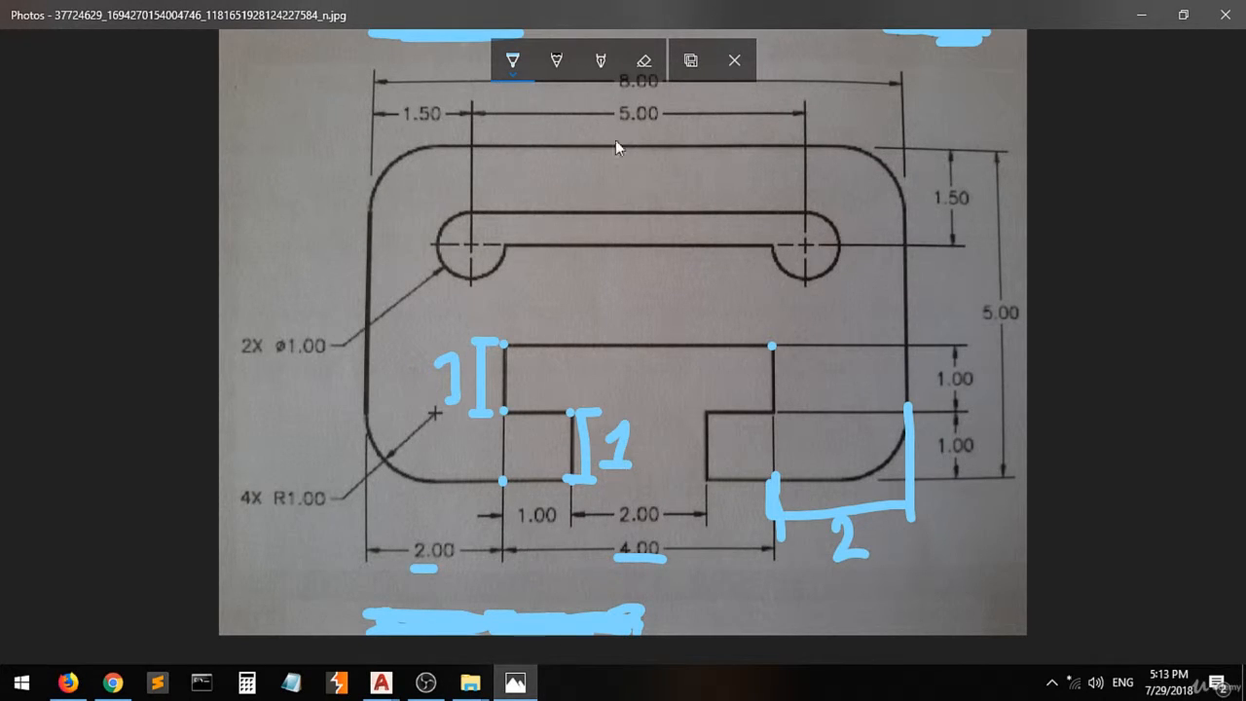
left_click_drag(613, 93, 648, 94)
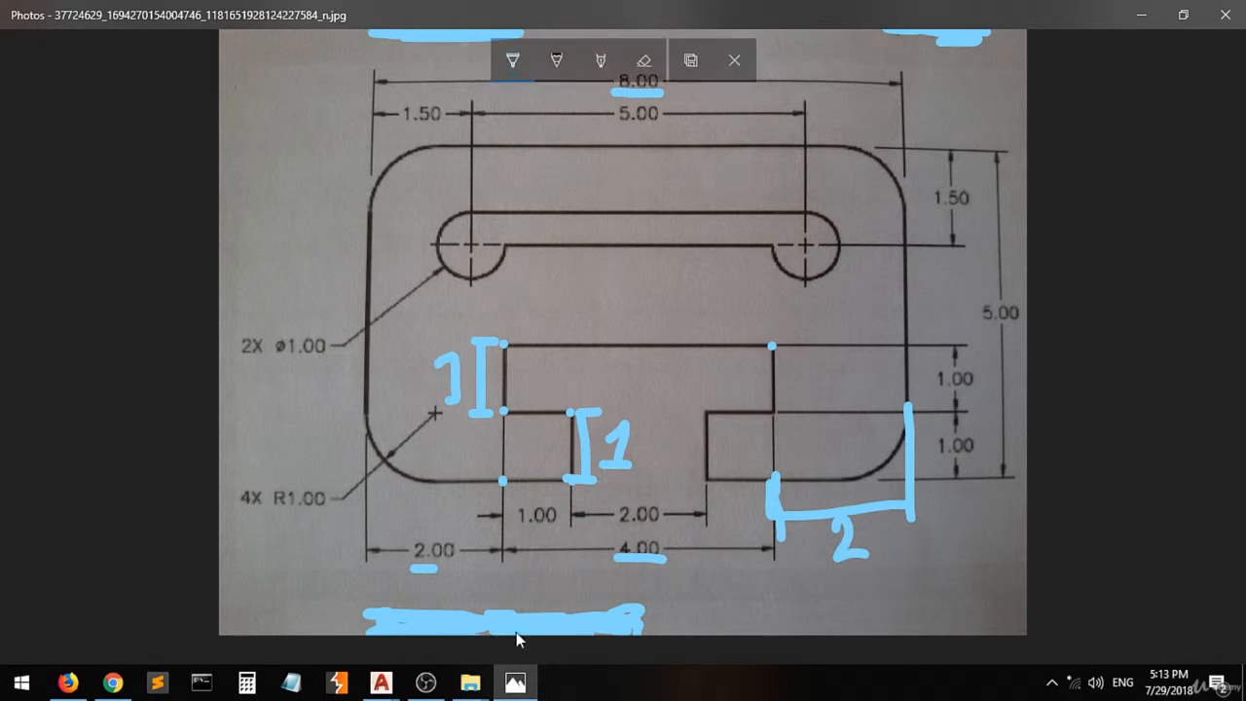
mouse_move(379, 685)
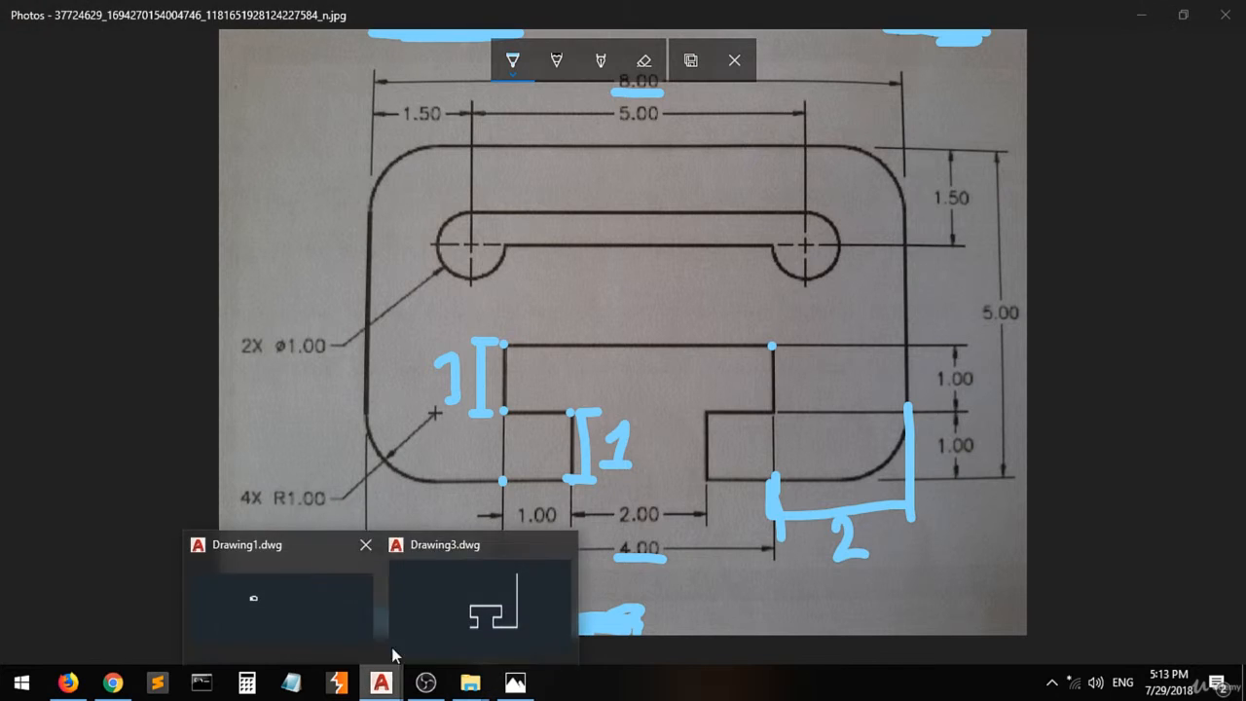
left_click(467, 595)
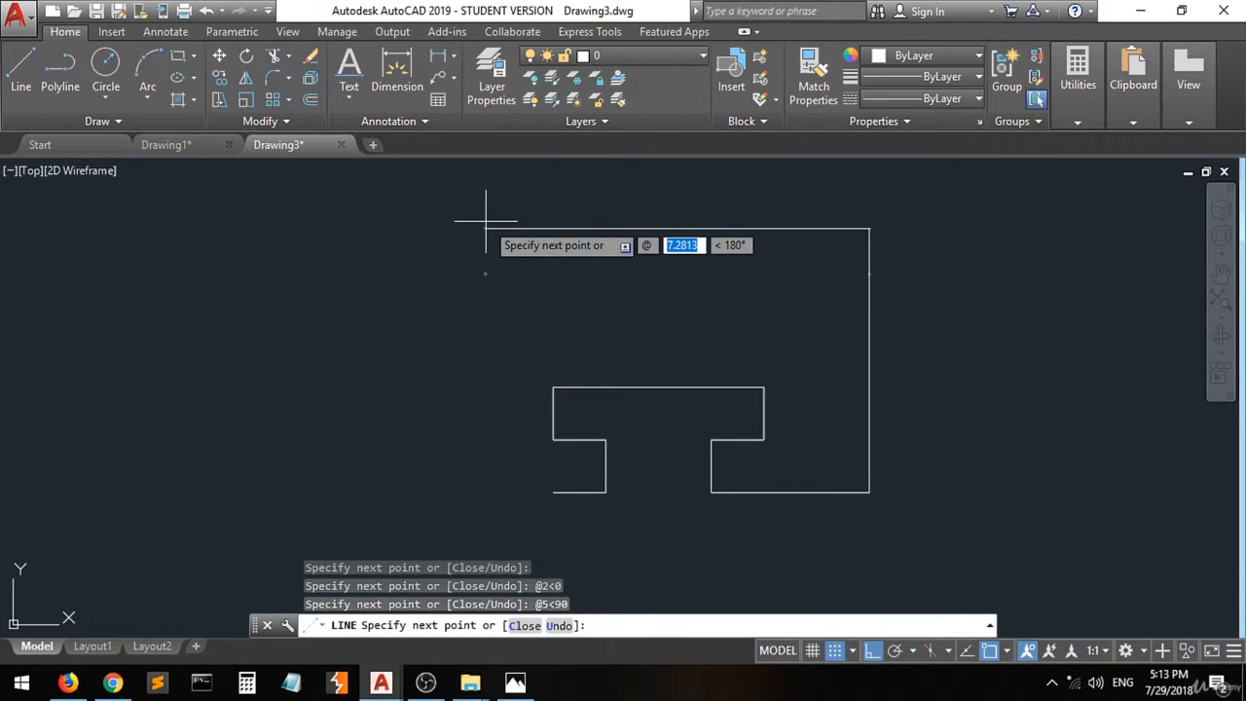
Step: Draw the plate's top edge as an 8-unit line segment at 180°
type("8")
key("Tab")
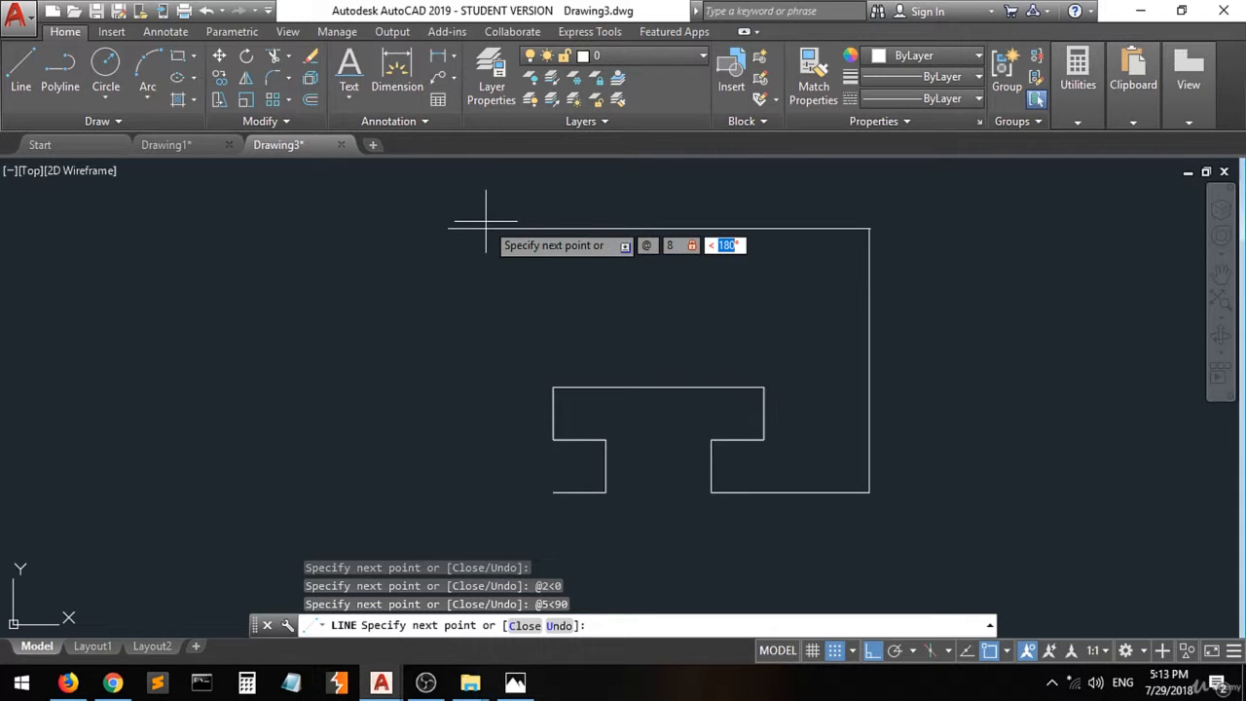
type("180")
key("Return")
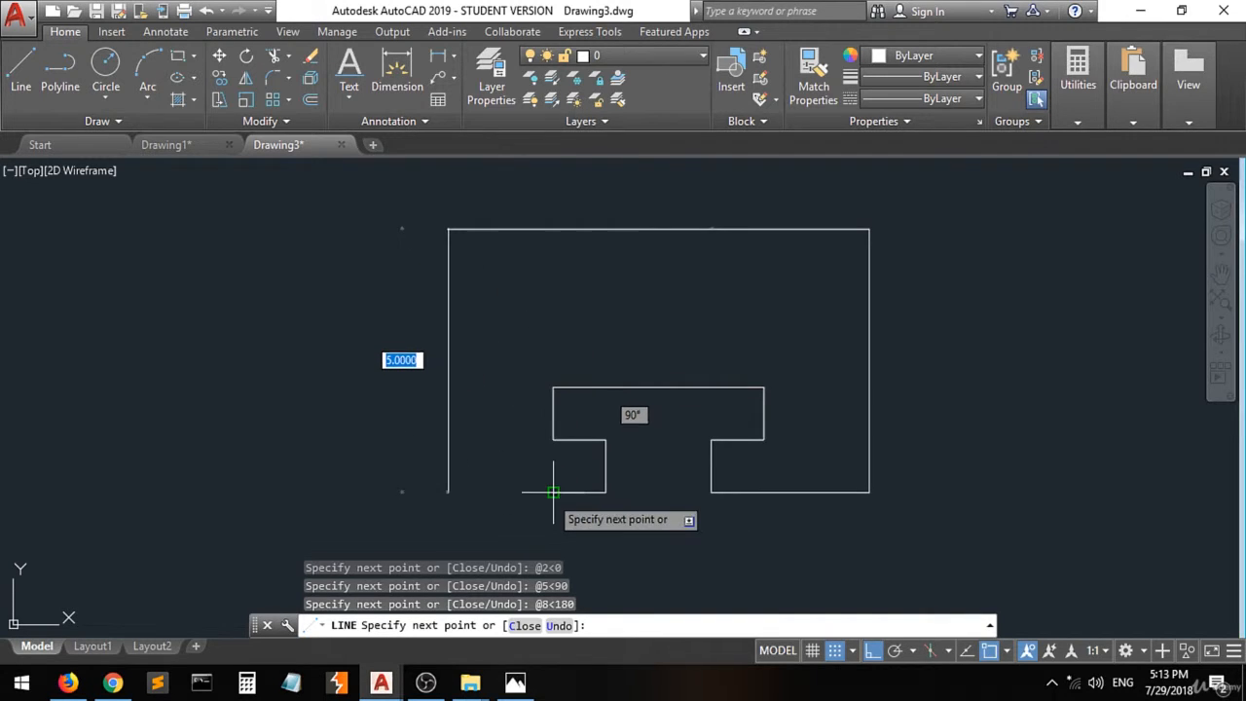
Step: Close the outline with the left side down to the base level and the base edge to the line's start point, ending the Line command
left_click(447, 492)
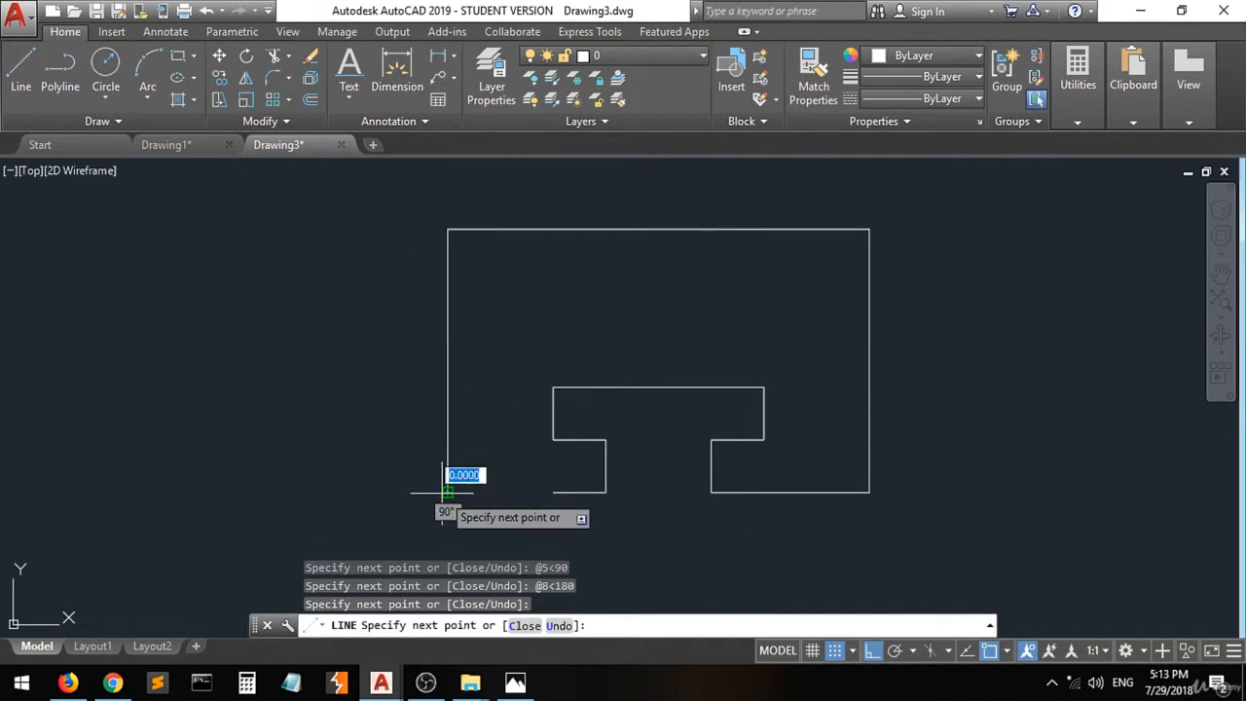
left_click(553, 493)
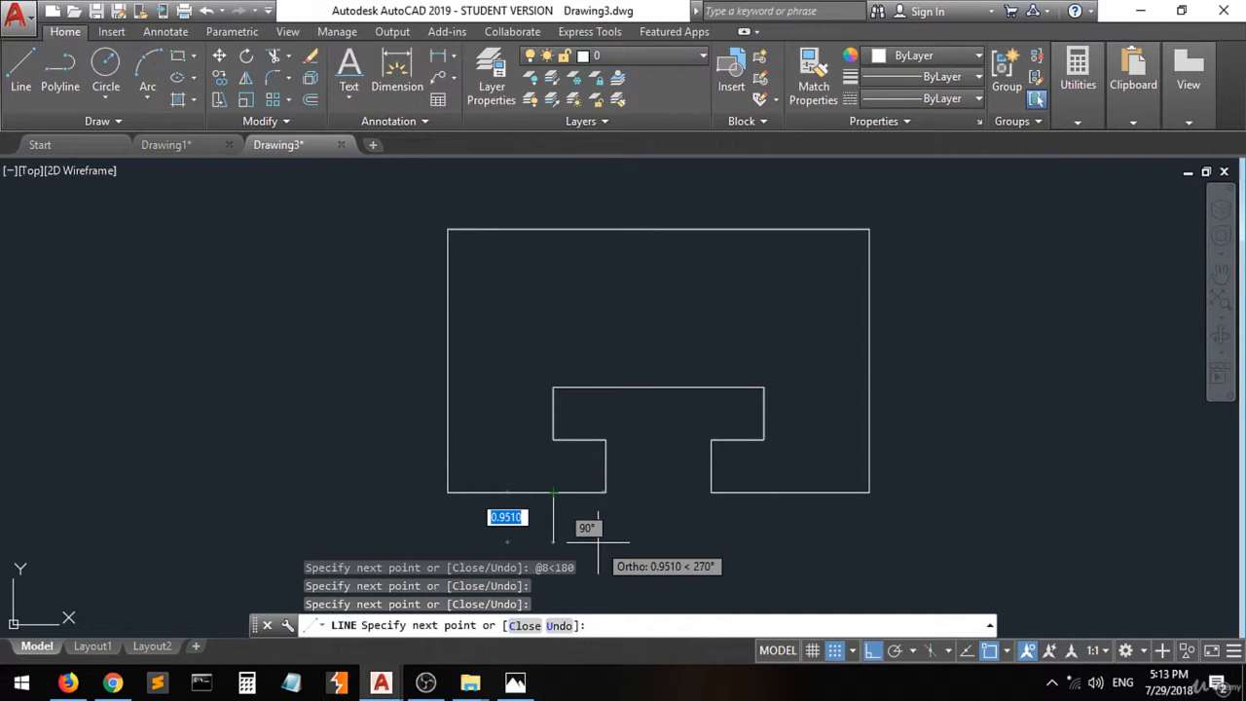
key("Return")
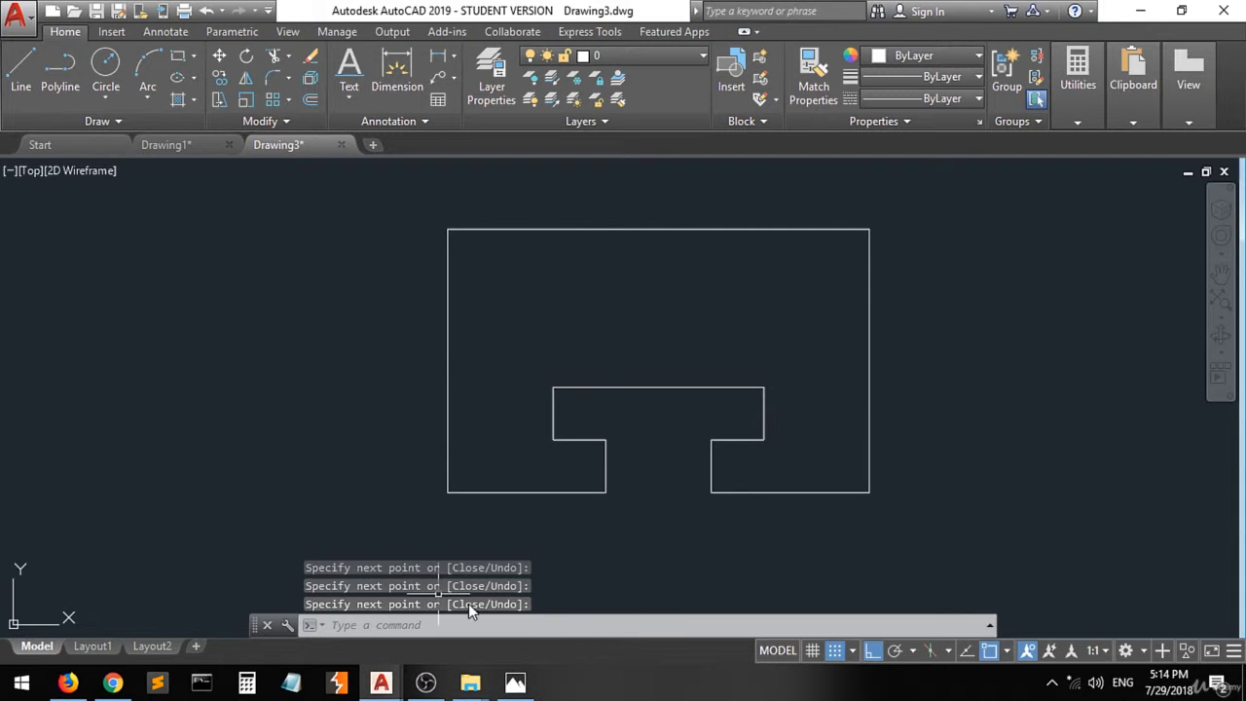
Step: Check the corner radius on the reference photo, then fillet the plate's lower-right corner in AutoCAD's Drawing3 with radius 1
left_click(530, 689)
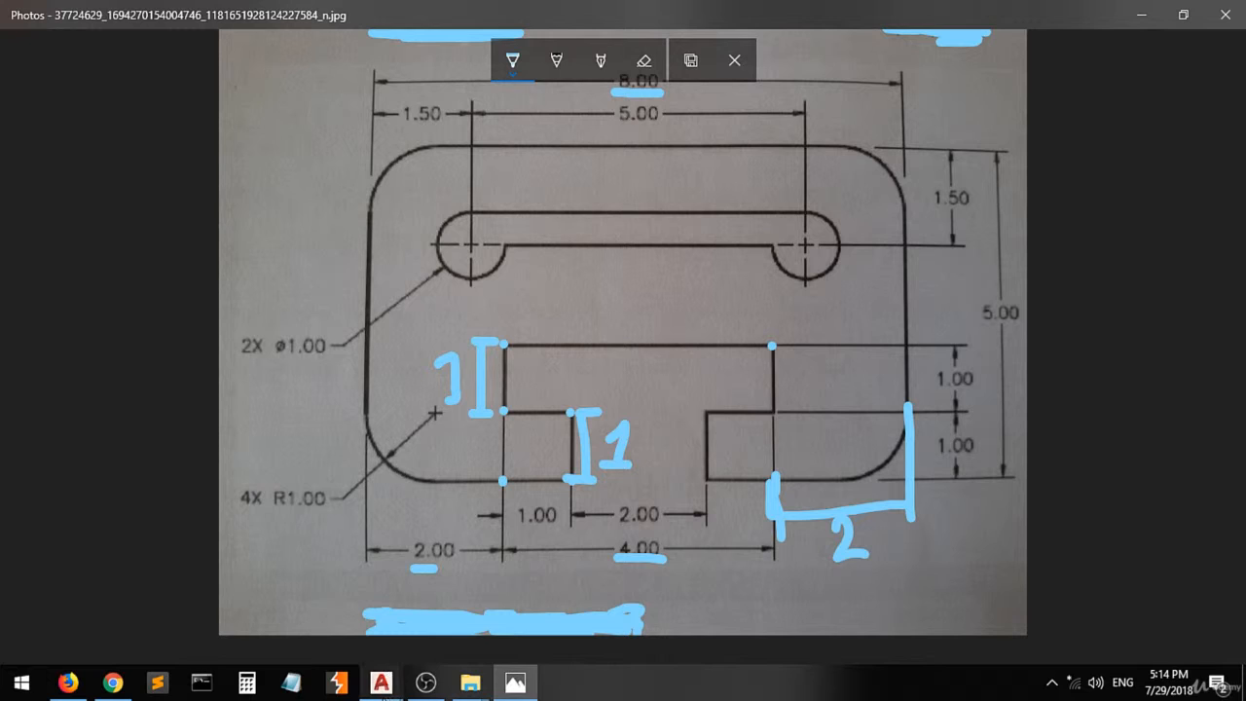
mouse_move(382, 678)
left_click(473, 619)
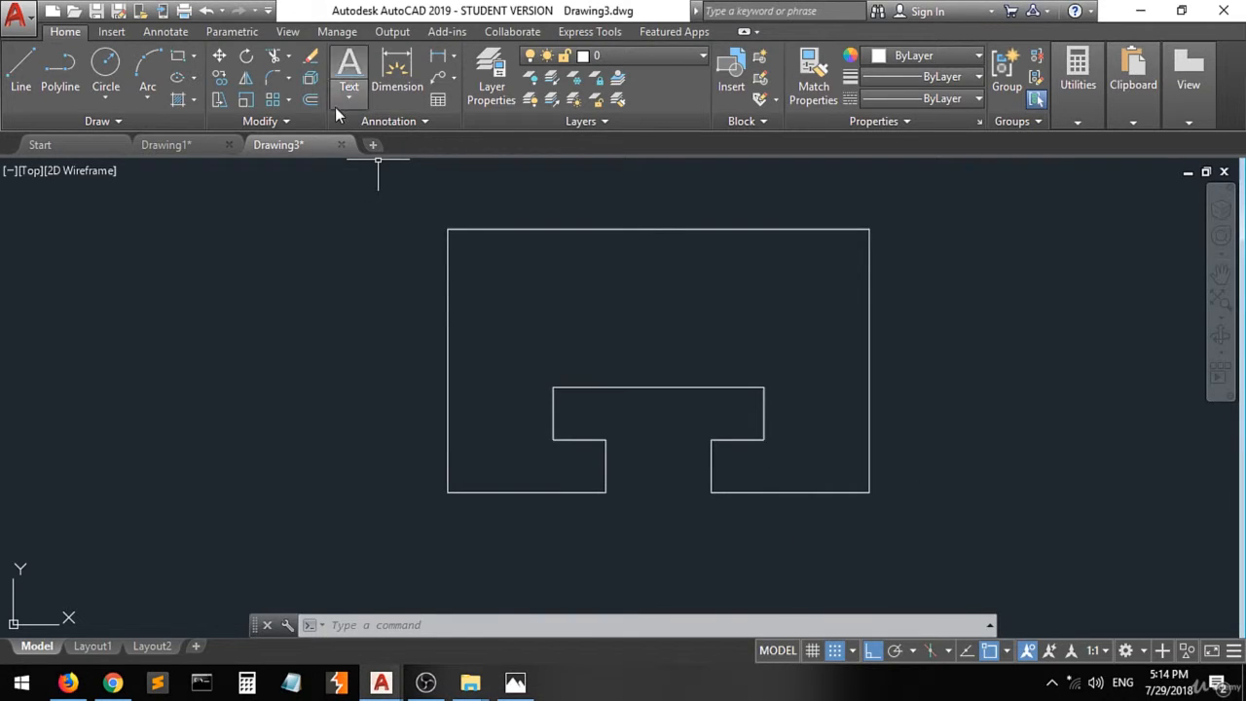
left_click(270, 78)
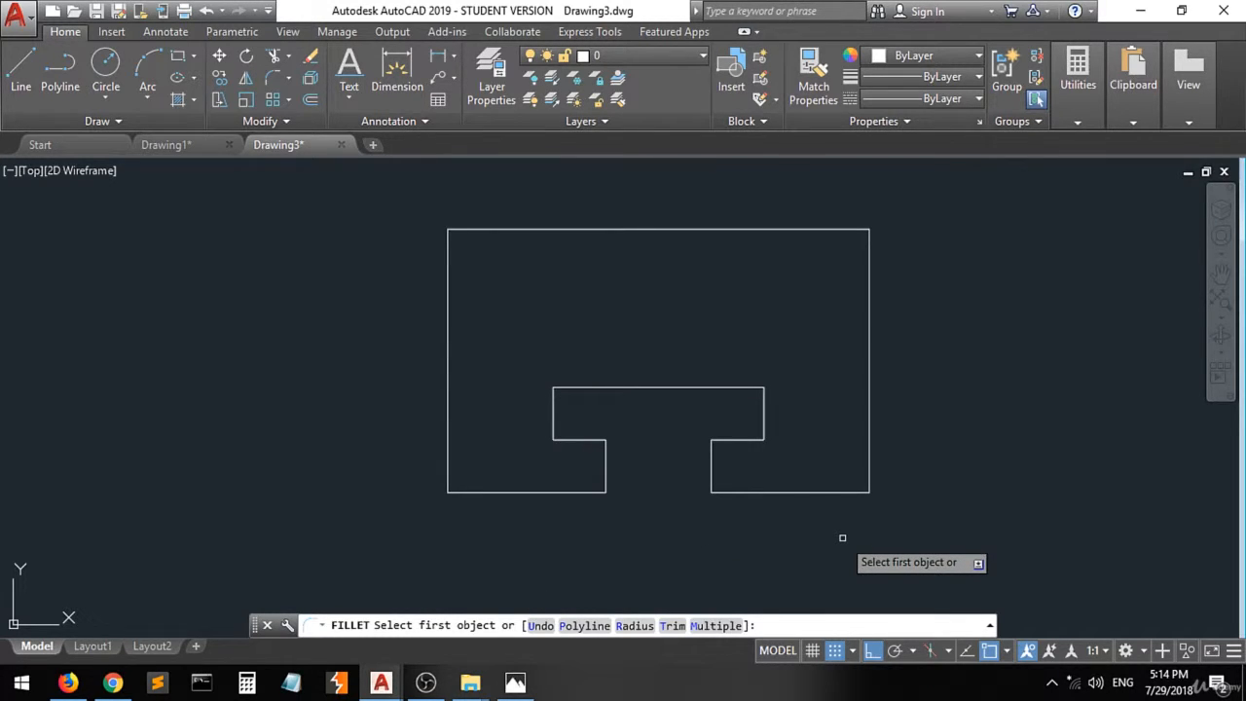
type("r")
key("Return")
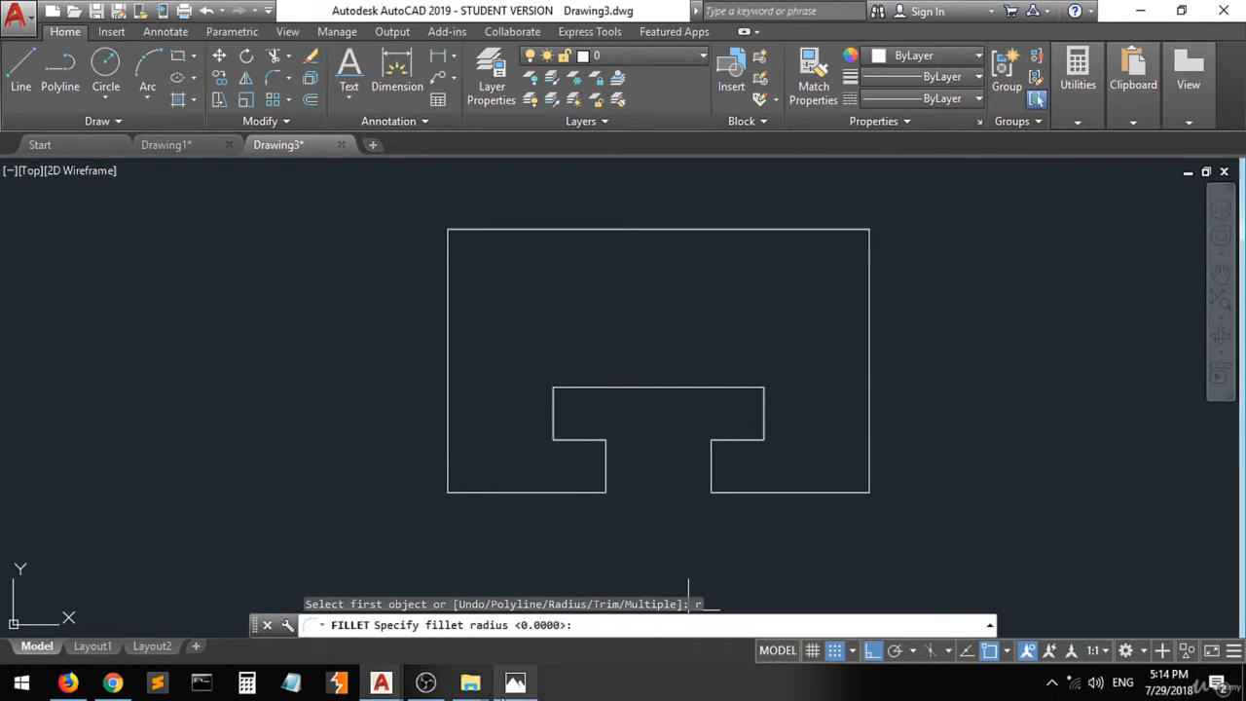
left_click(514, 693)
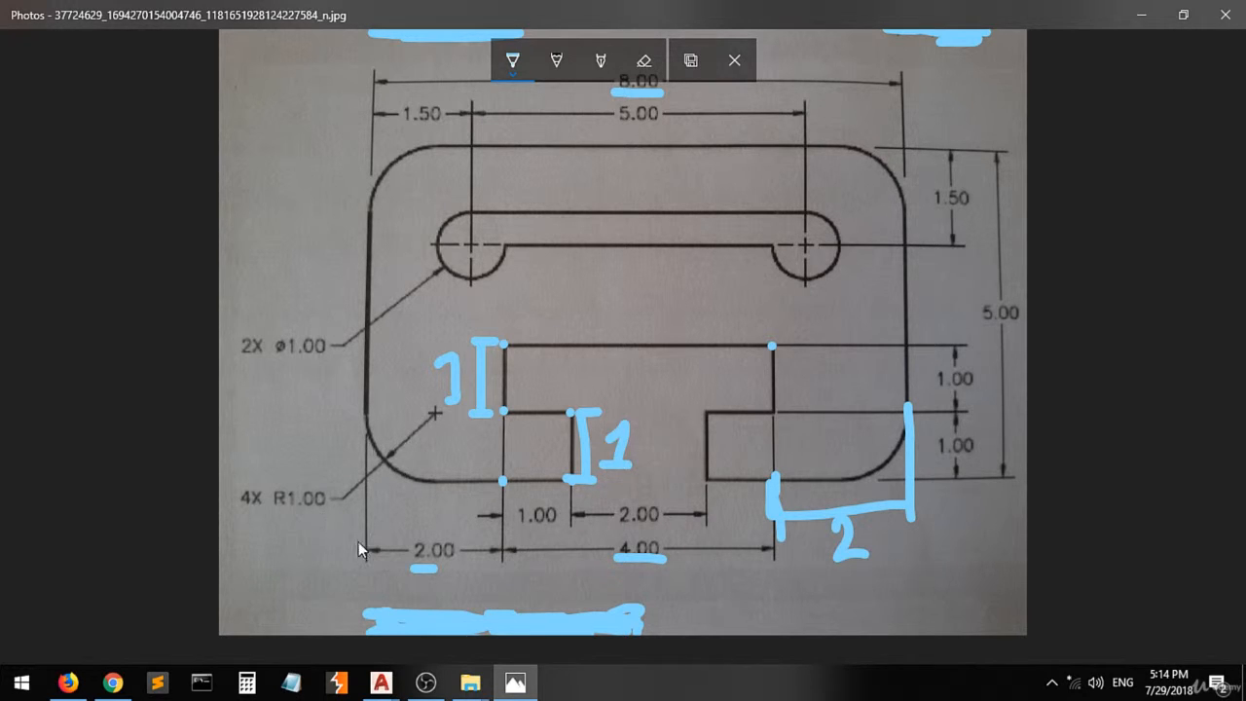
left_click(473, 619)
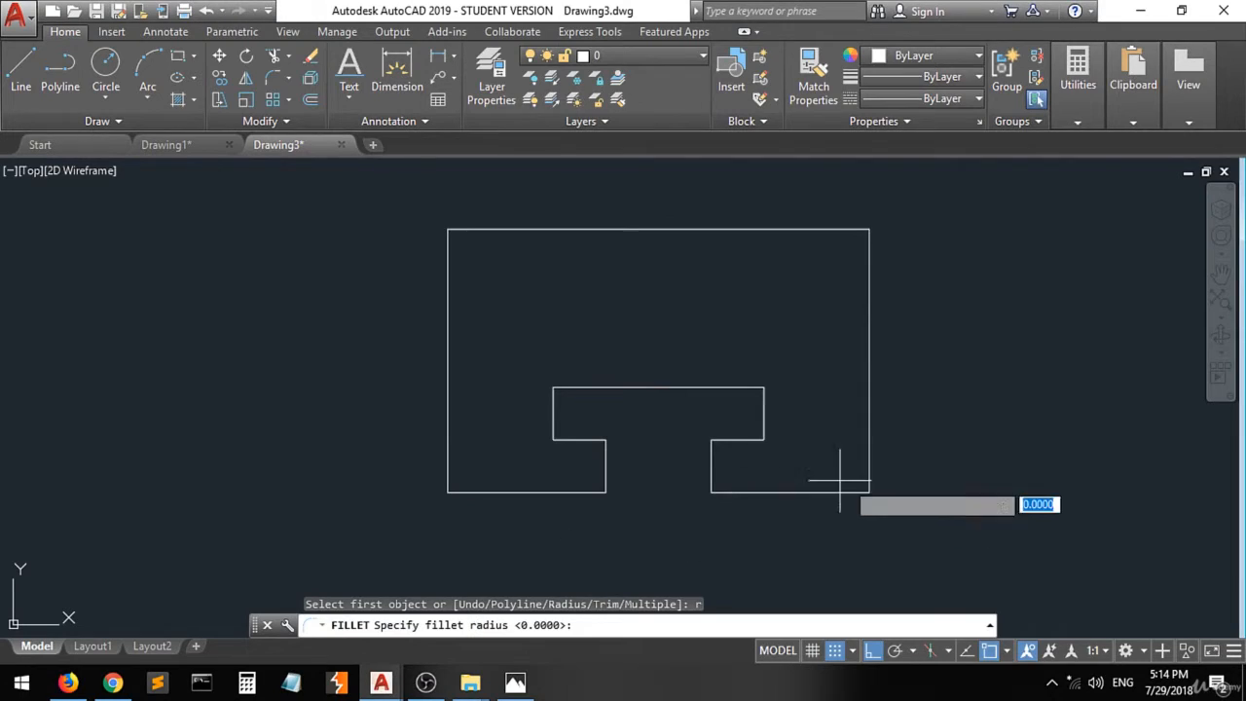
type("1")
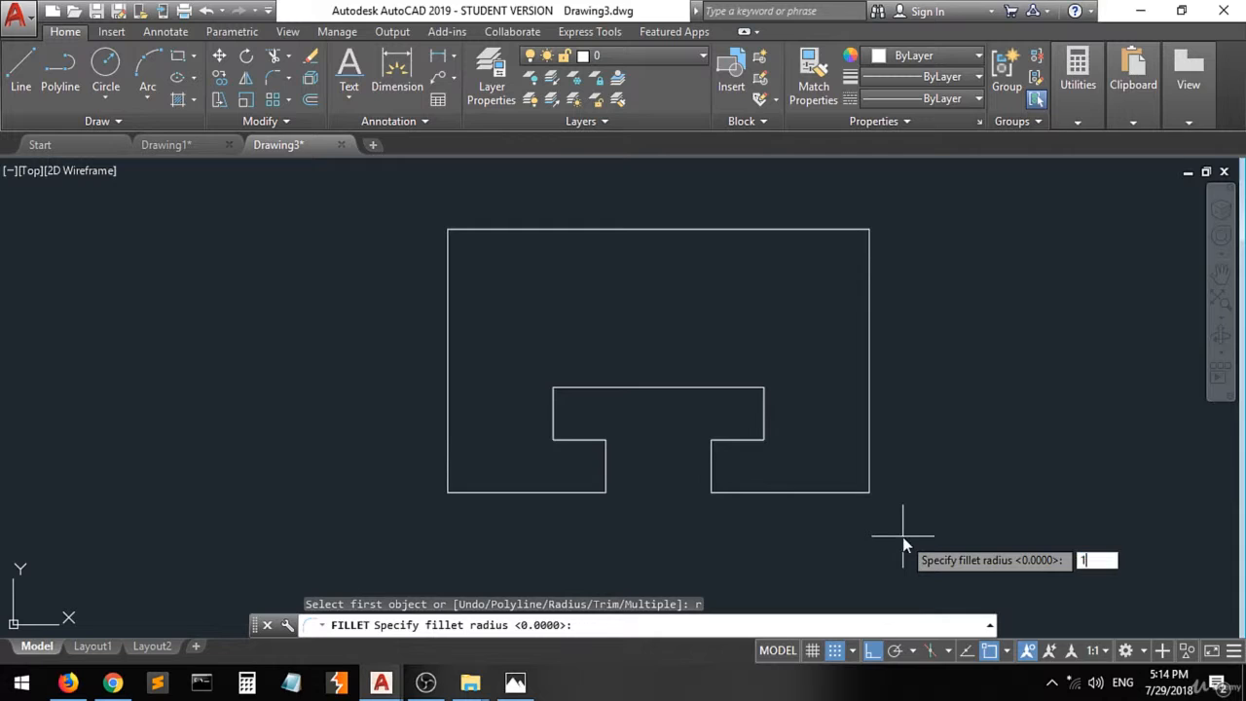
key("Return")
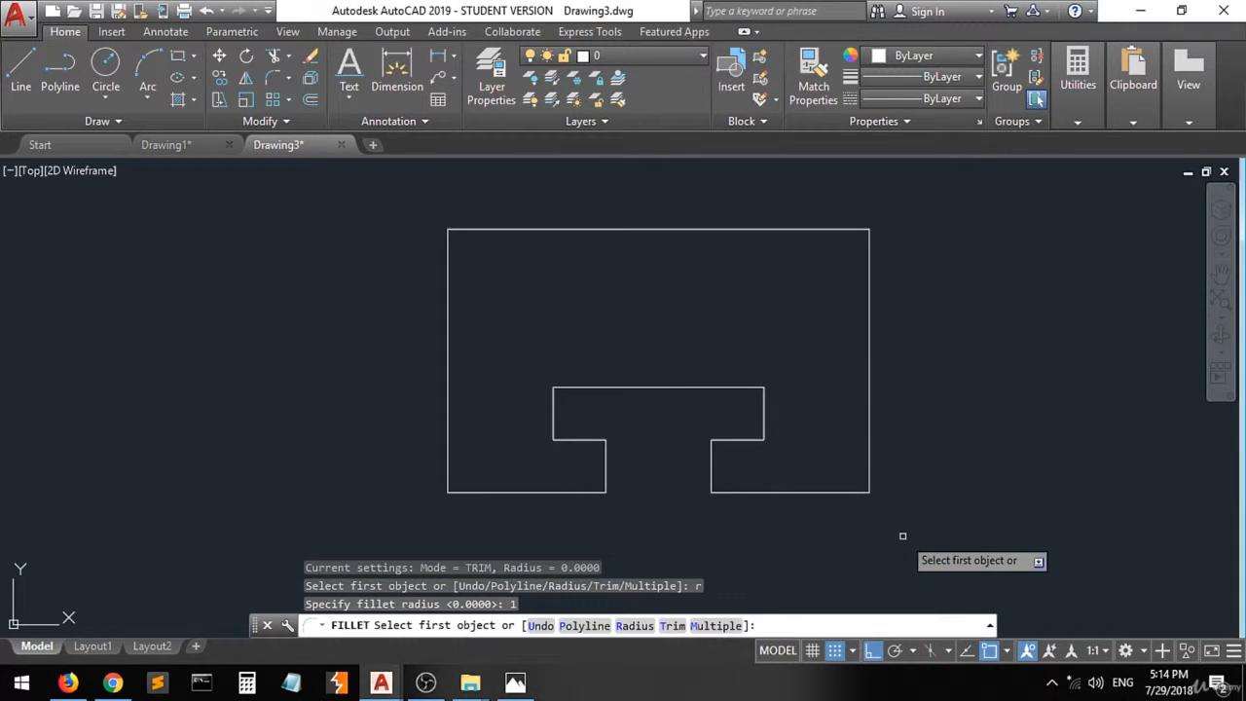
left_click(841, 492)
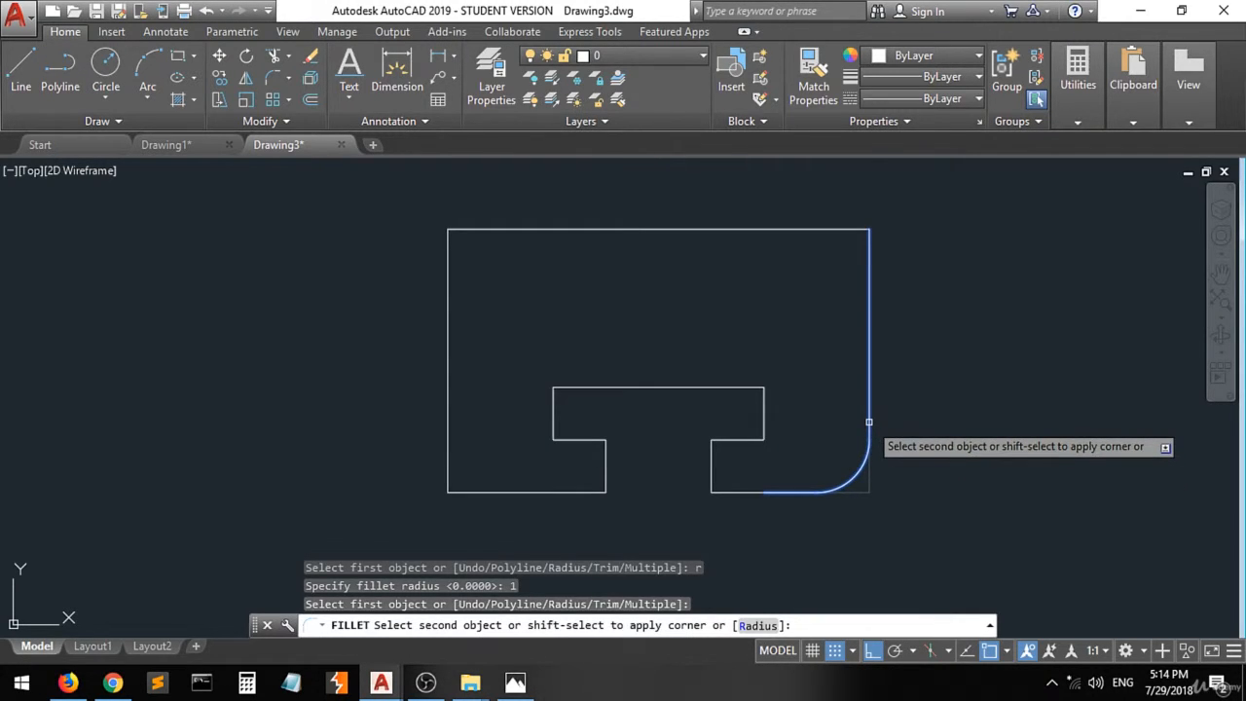
left_click(868, 421)
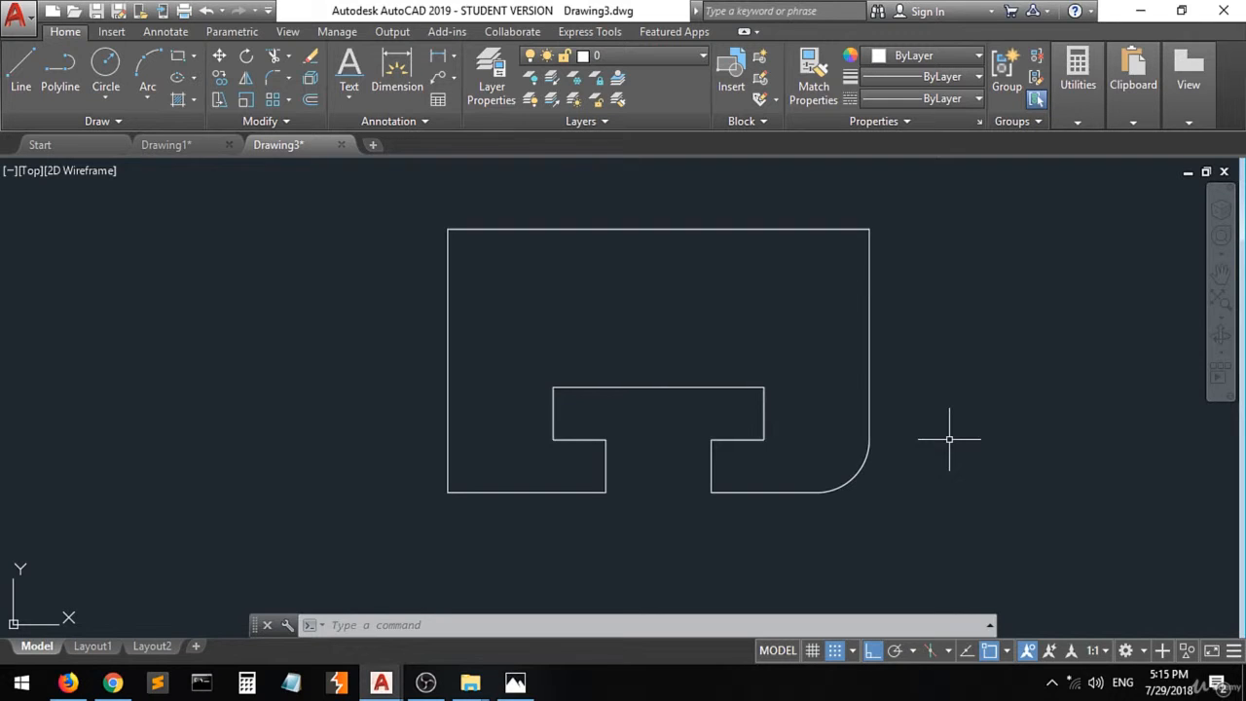
Step: Fillet the plate's upper-right corner between the right side and the top edge with the same radius of 1
type("f")
key("Return")
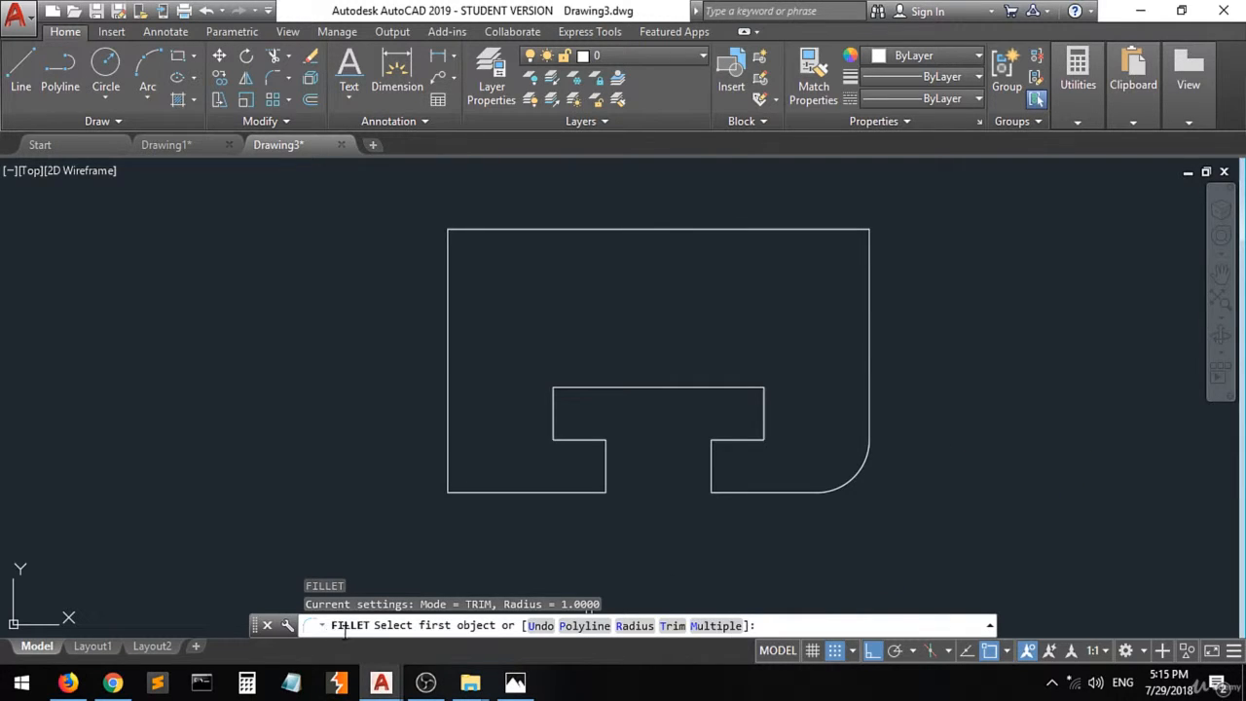
left_click(868, 274)
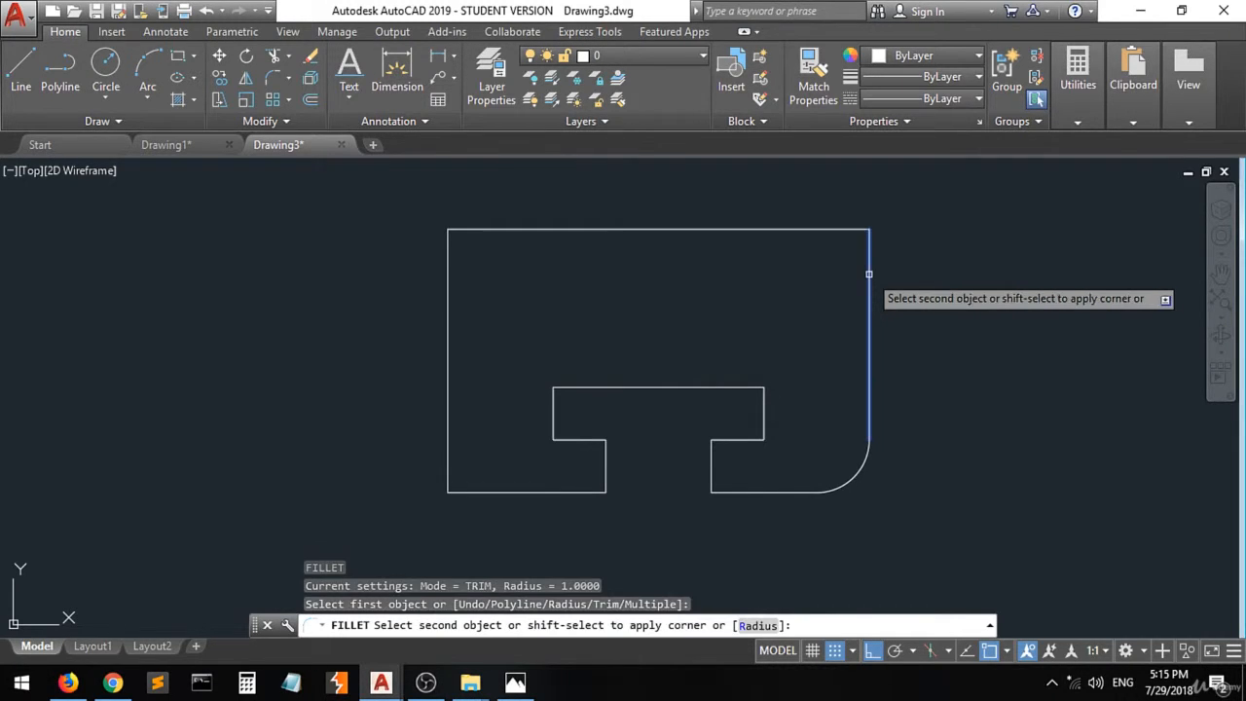
left_click(809, 227)
Step: Fillet the plate's upper-left and lower-left corners with the same radius of 1
key("Return")
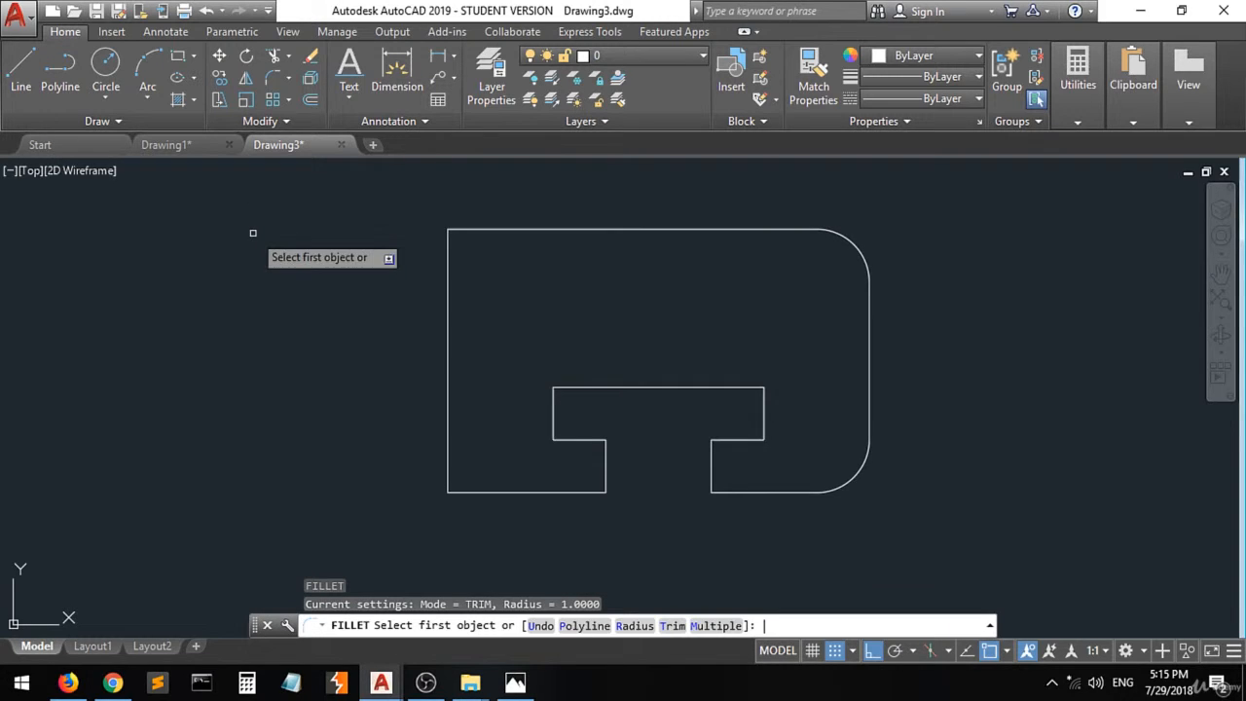
left_click(455, 229)
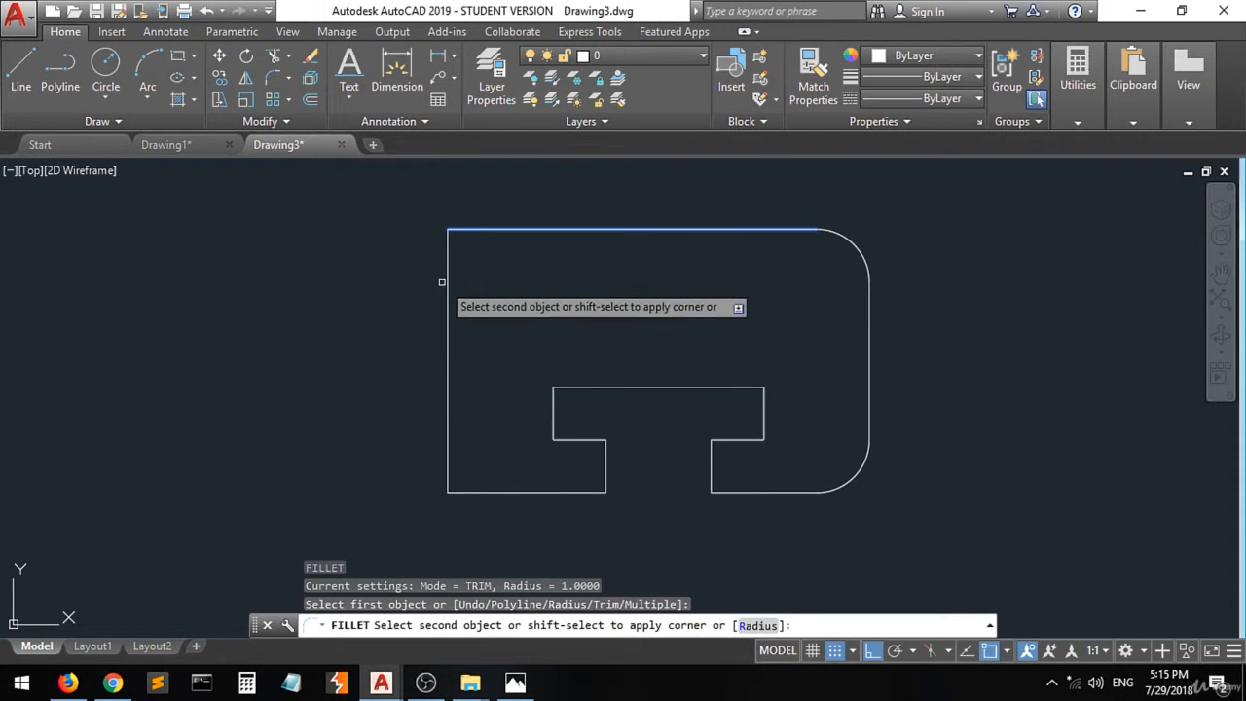
left_click(447, 284)
key("Return")
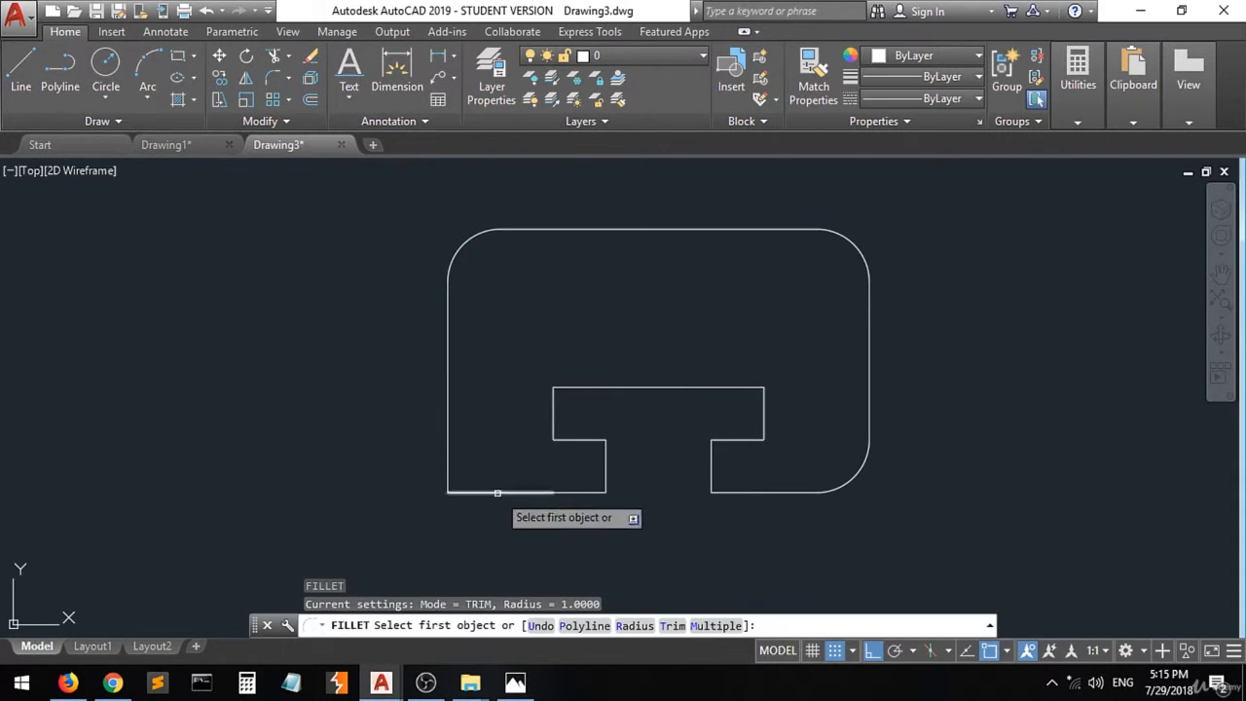
left_click(447, 448)
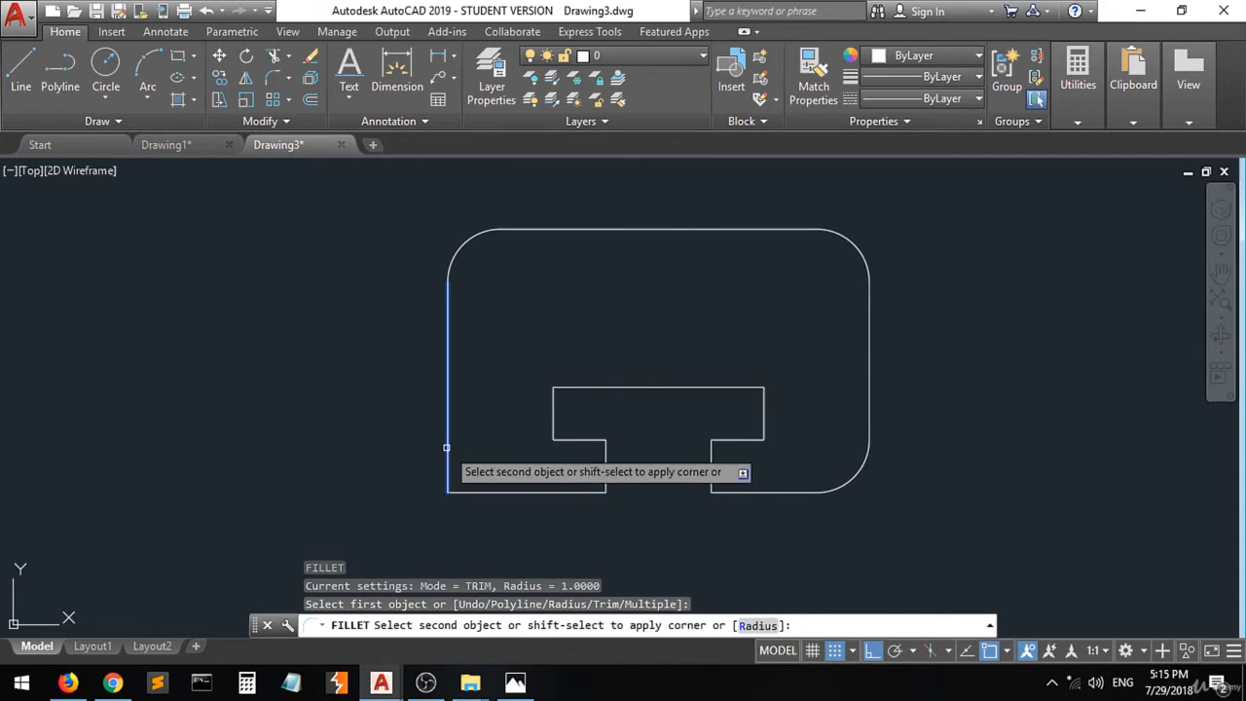
left_click(496, 494)
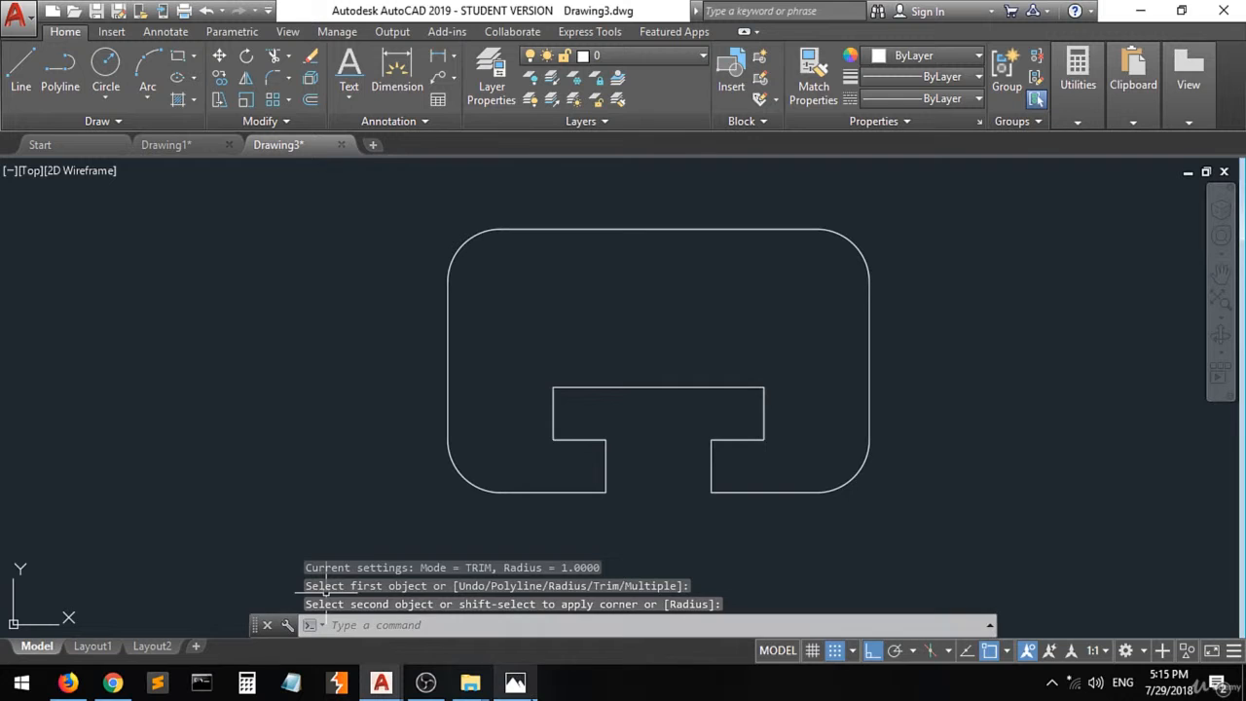
Step: On the reference photo, mark the vertical distance from the plate's top edge to the left circle's centre and label it 1.5
left_click(514, 682)
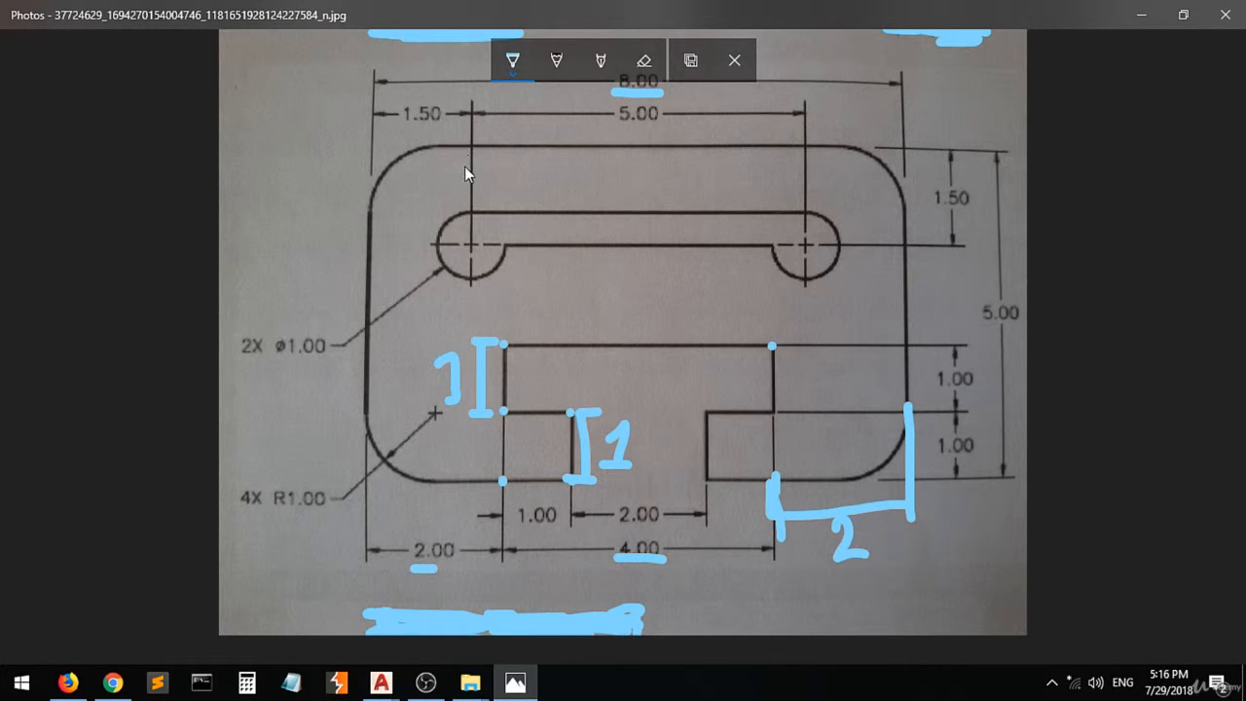
left_click_drag(471, 146, 353, 147)
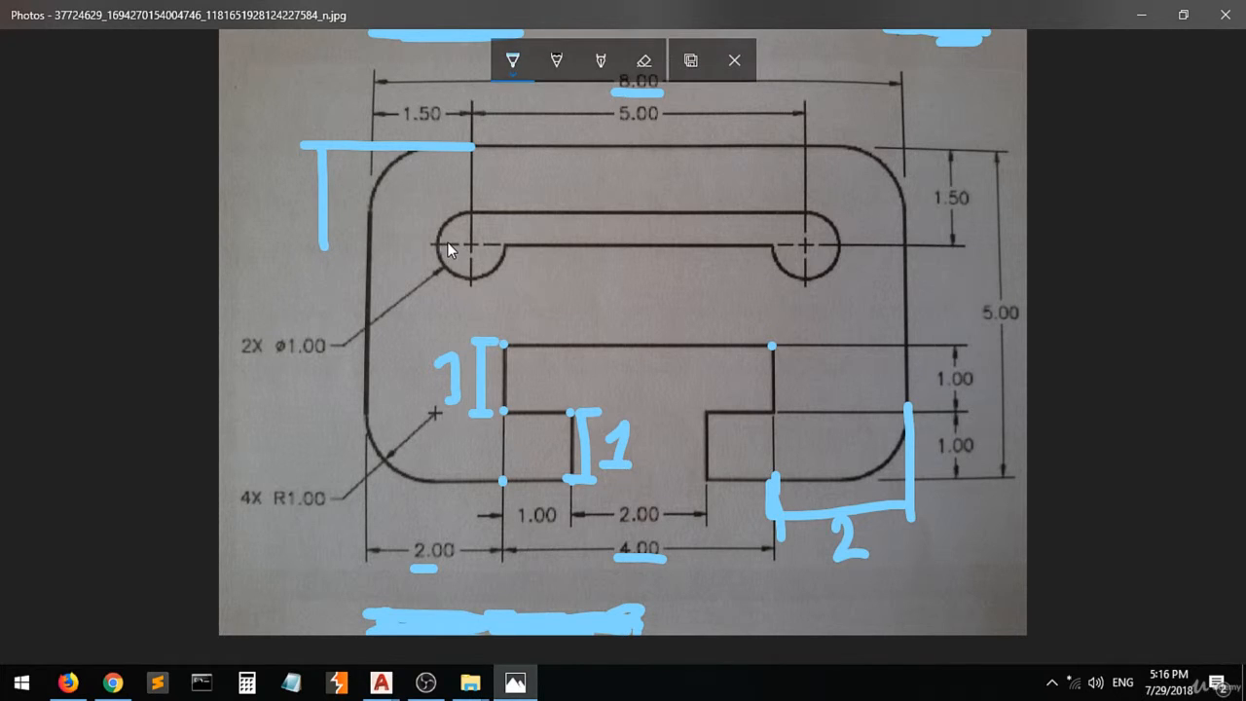
left_click_drag(448, 240, 375, 240)
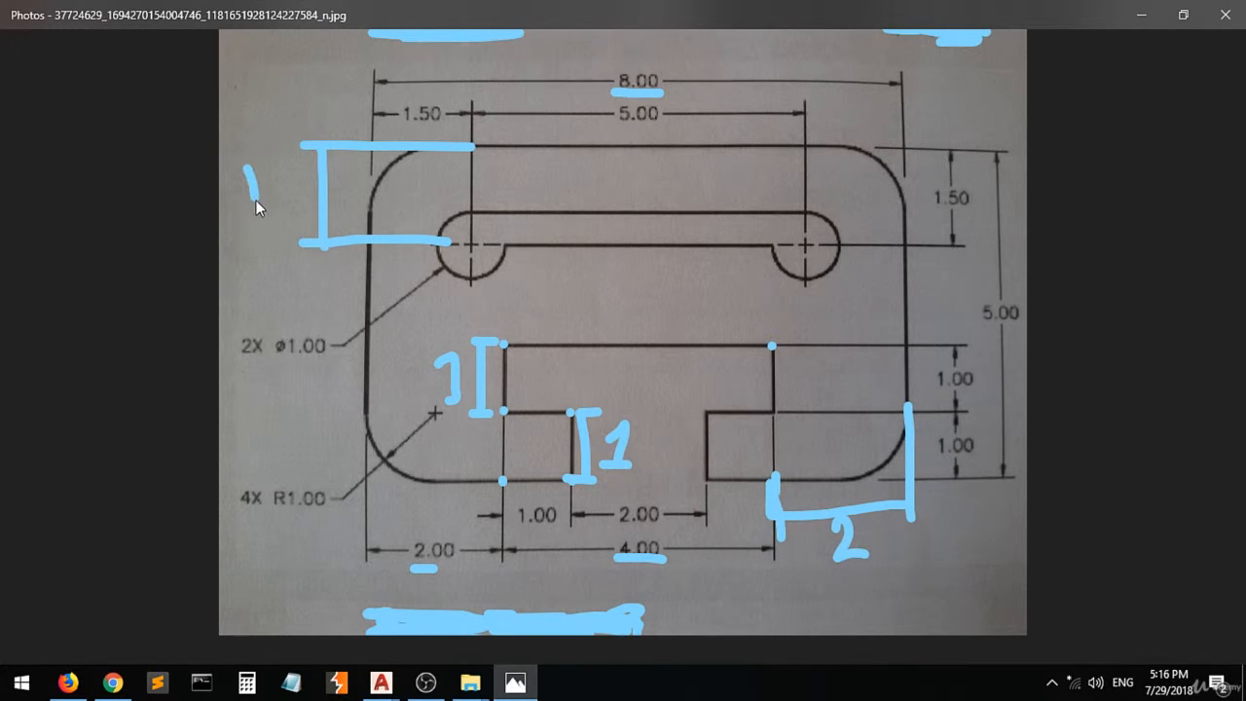
mouse_move(307, 166)
left_mouse_down()
mouse_move(278, 167)
mouse_move(289, 210)
left_mouse_up()
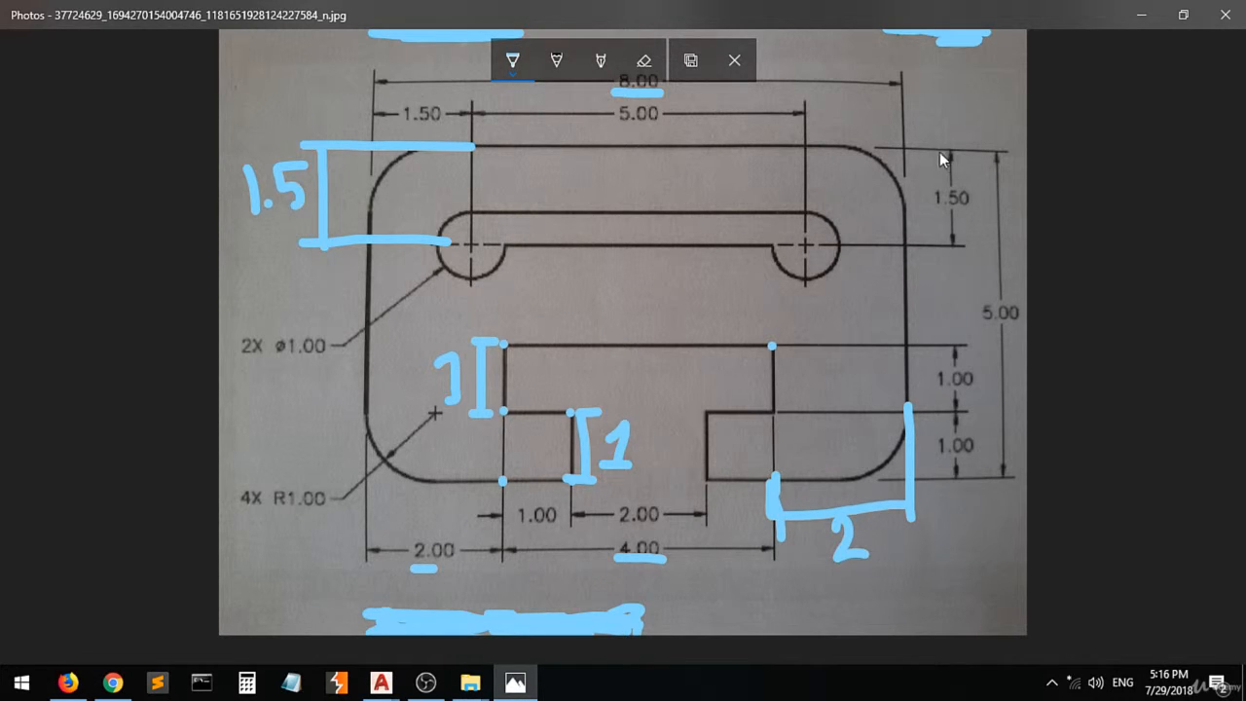
Step: Mark the horizontal distance from the right circle's centre to the plate's right side as 1.5 on the photo, then return to Drawing3 in AutoCAD
left_click_drag(901, 95, 903, 109)
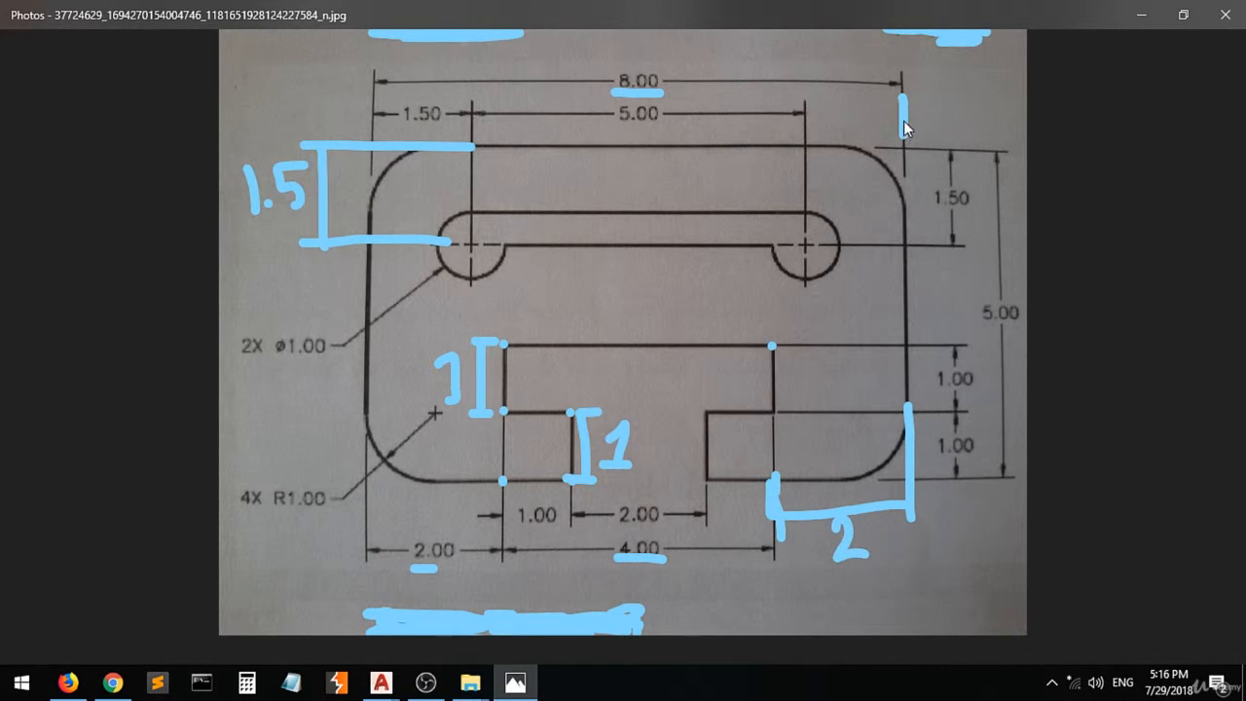
left_click_drag(805, 95, 804, 136)
mouse_move(836, 88)
left_mouse_down()
mouse_move(836, 100)
mouse_move(860, 88)
left_mouse_up()
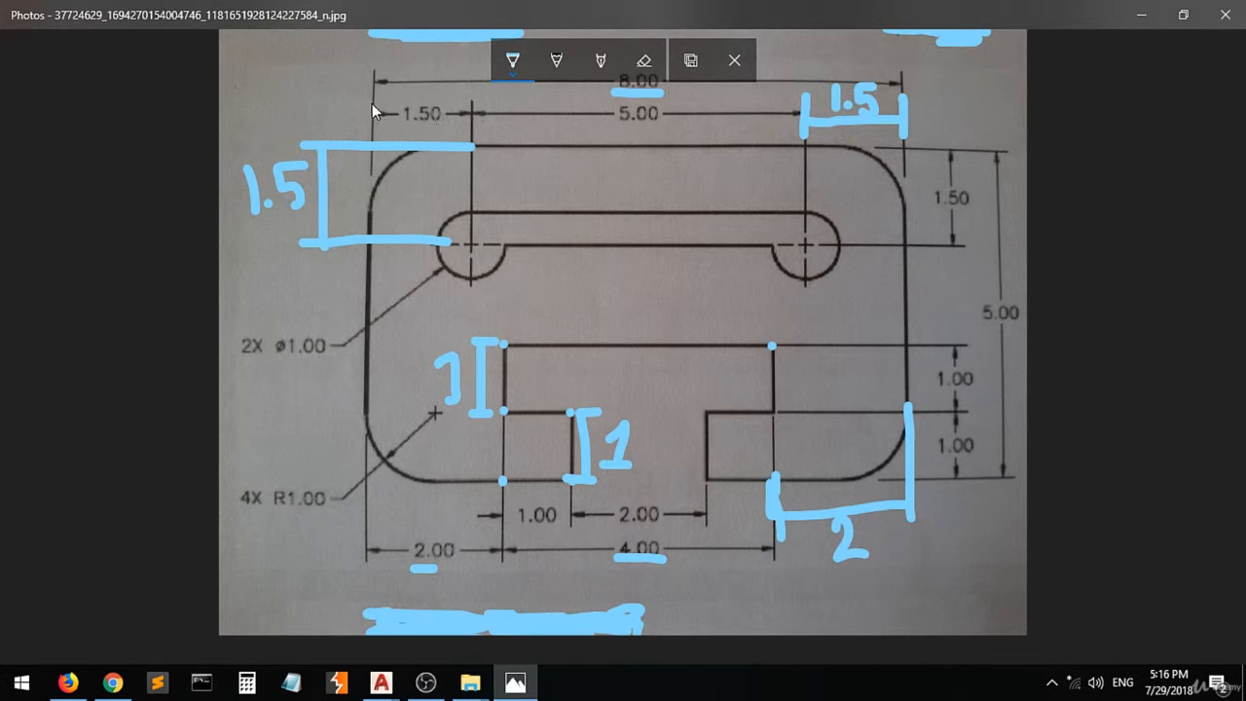
left_click(381, 681)
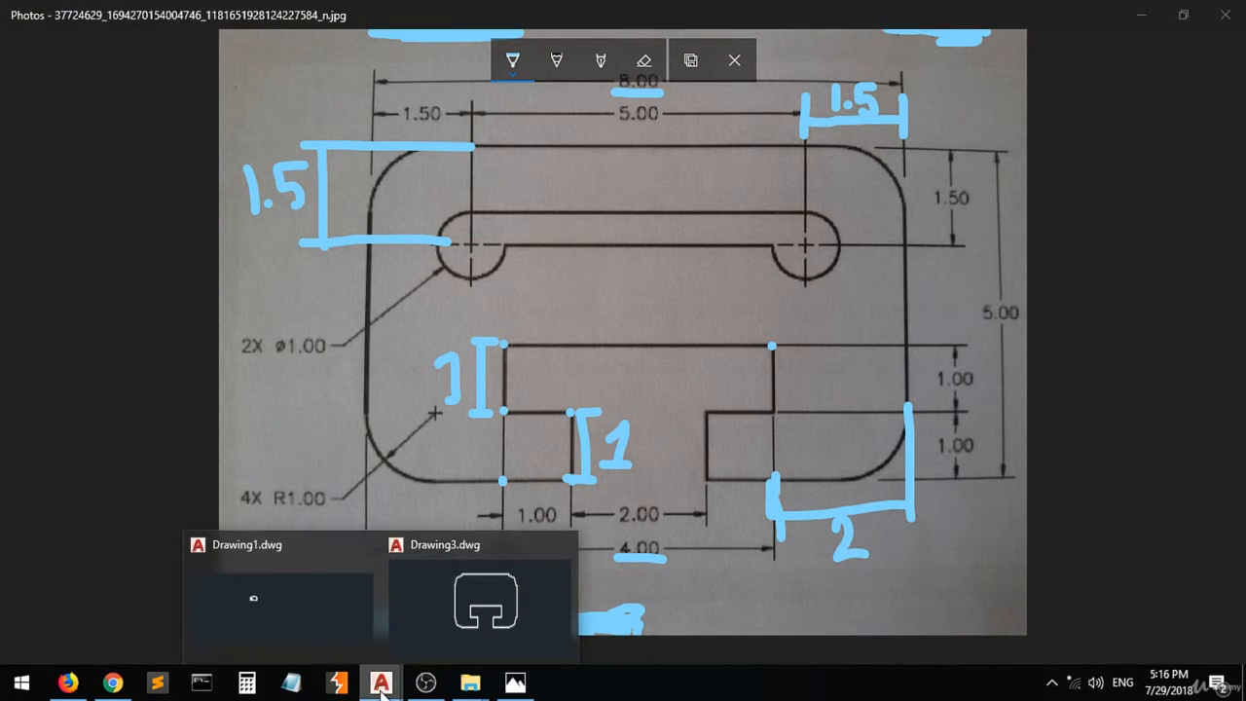
left_click(486, 603)
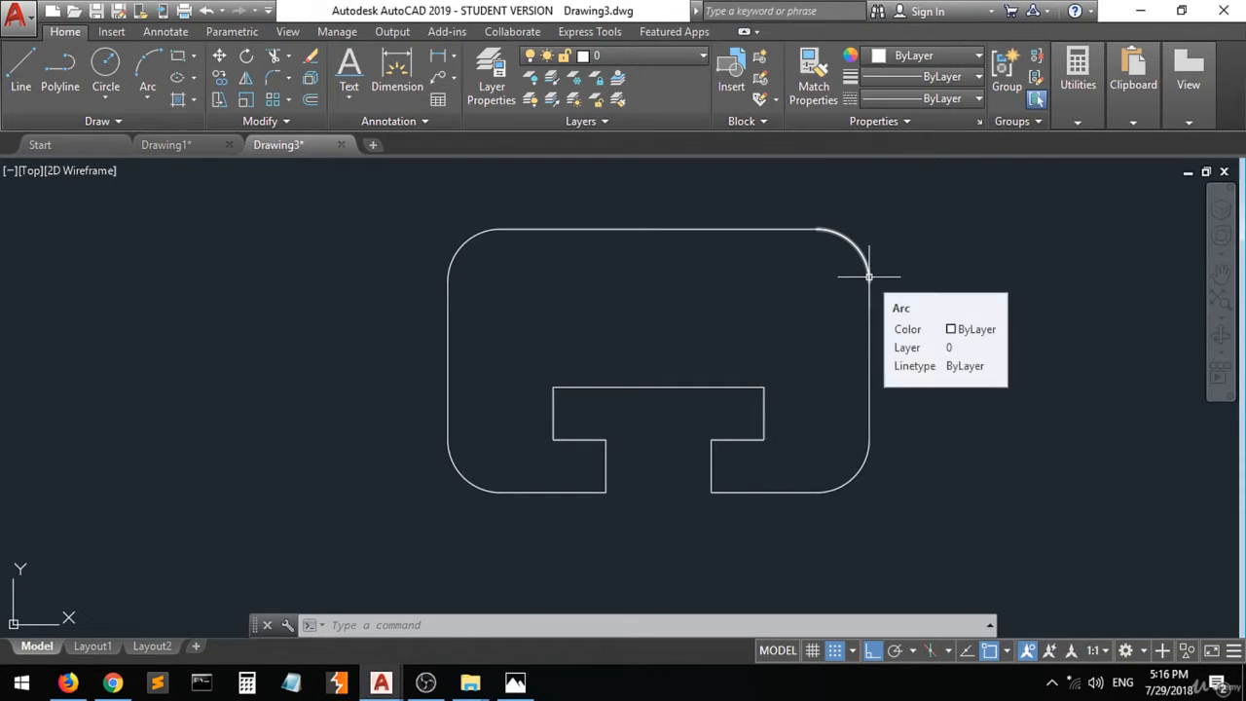
Step: Draw a 1.5-unit line at 270° from the right endpoint of the plate's top edge, where the corner fillet begins, and end the Line command
left_click(20, 73)
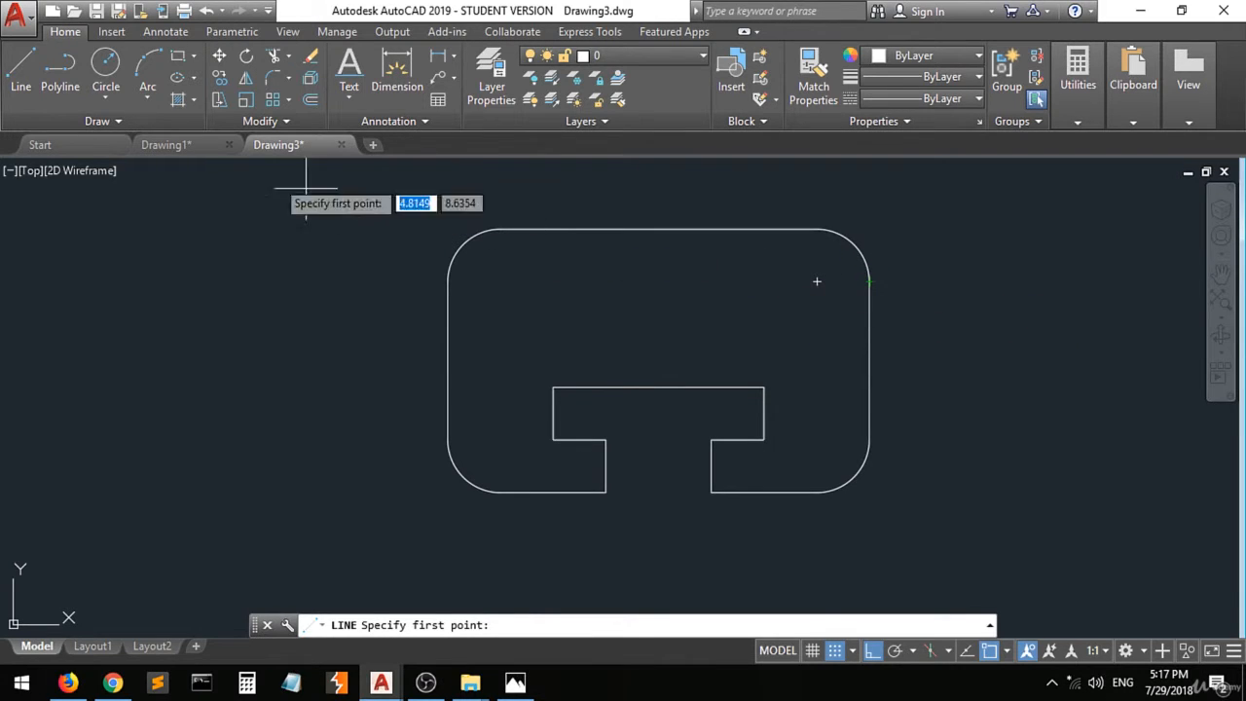
left_click(21, 70)
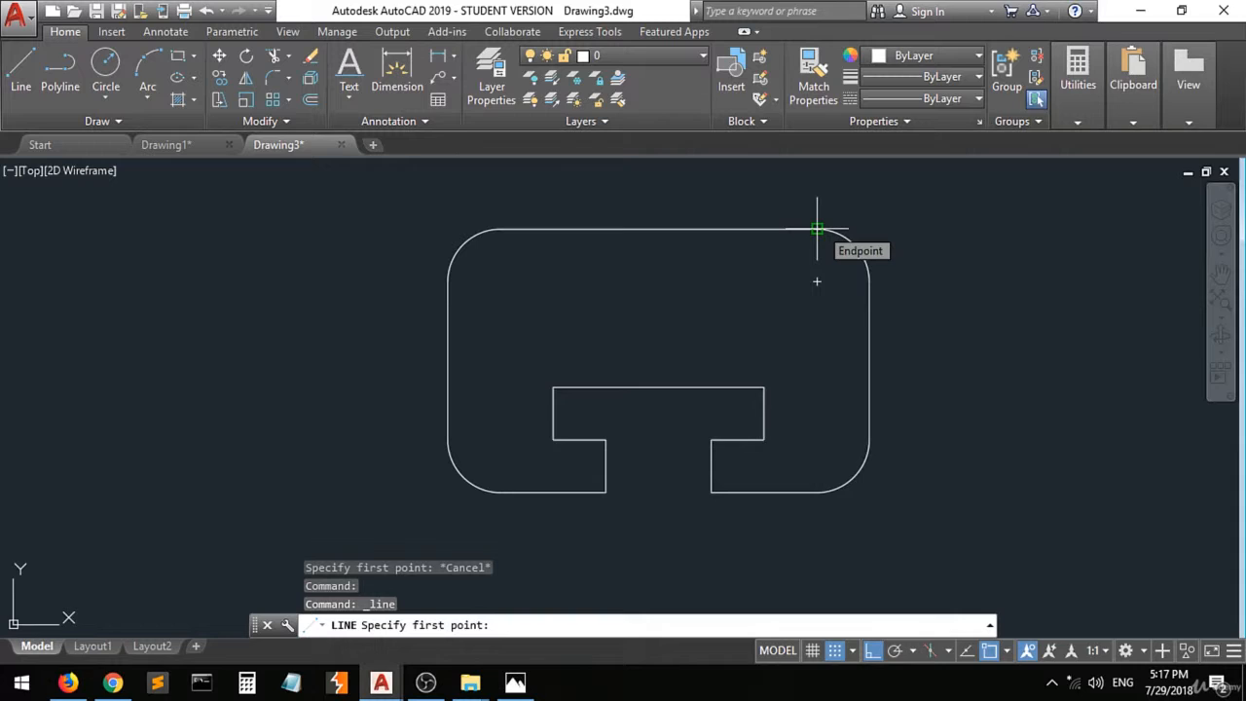
left_click(817, 229)
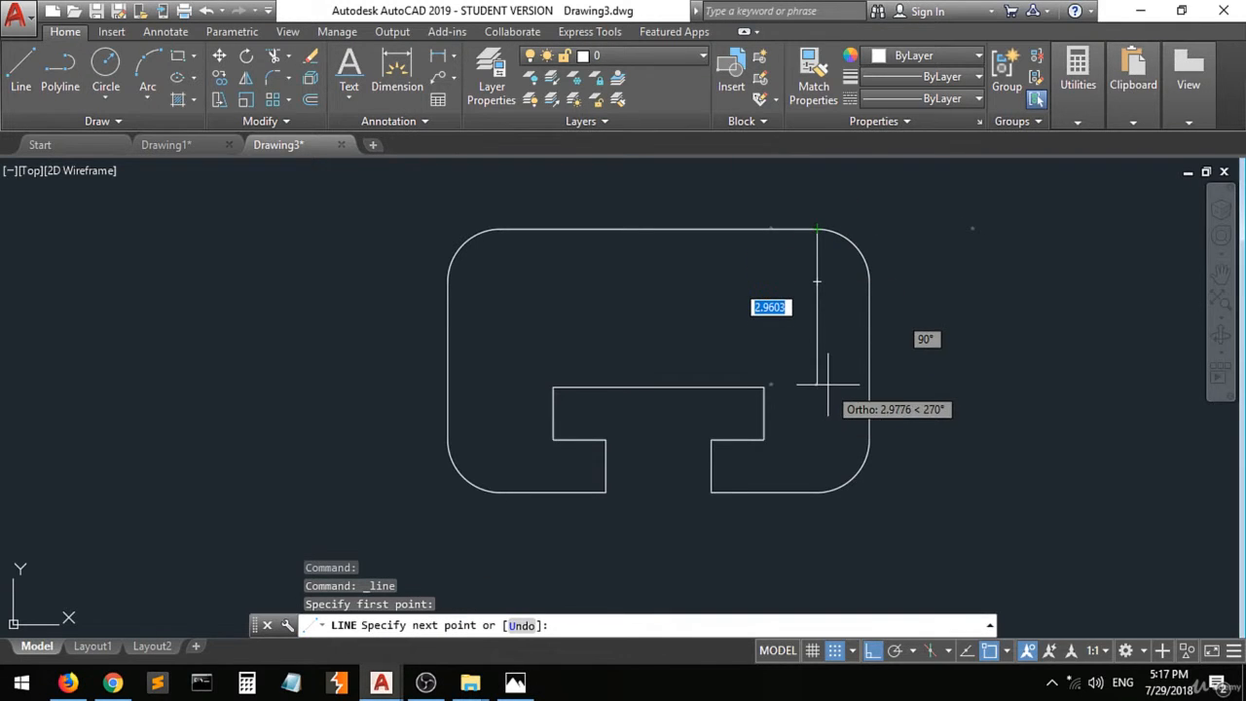
type("@")
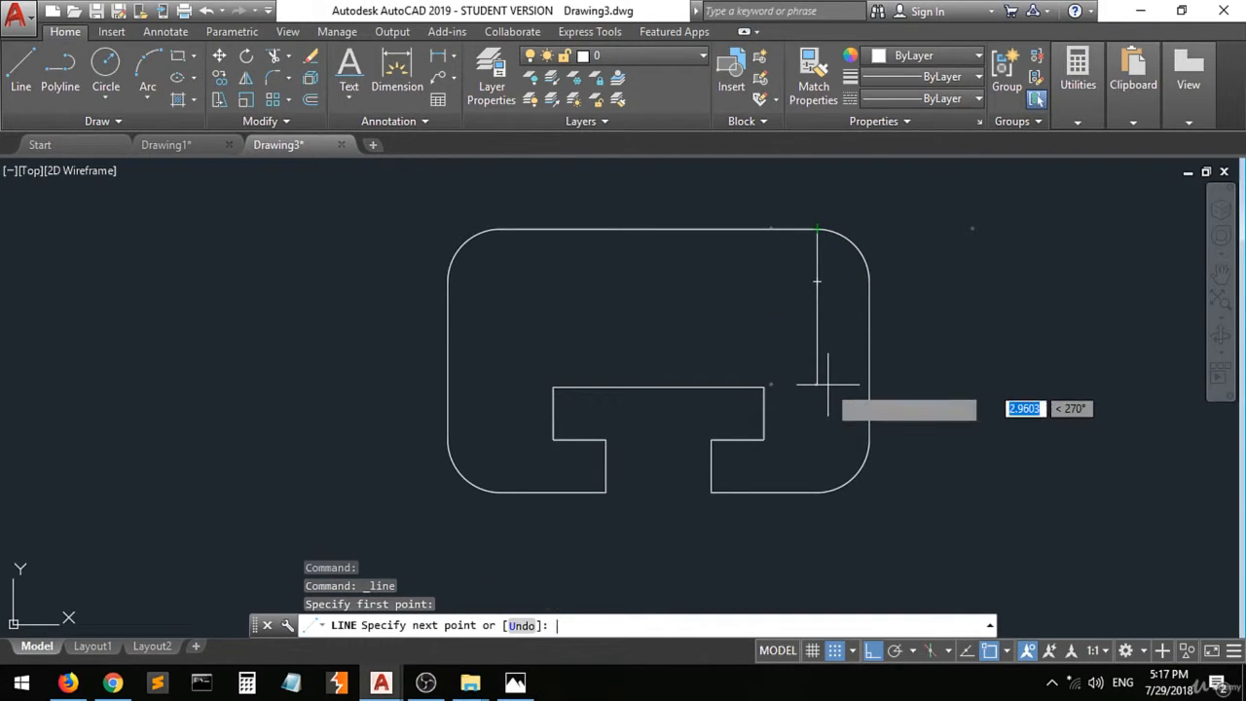
key("BackSpace")
type("1.5")
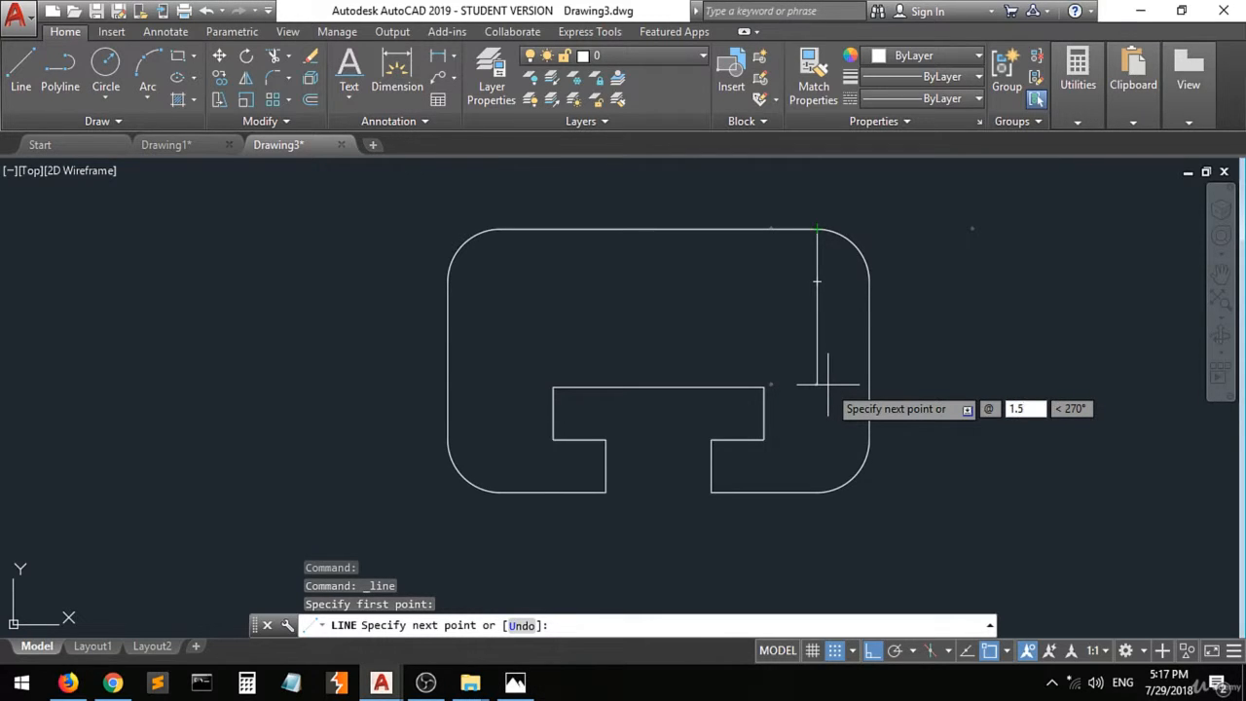
key("Return")
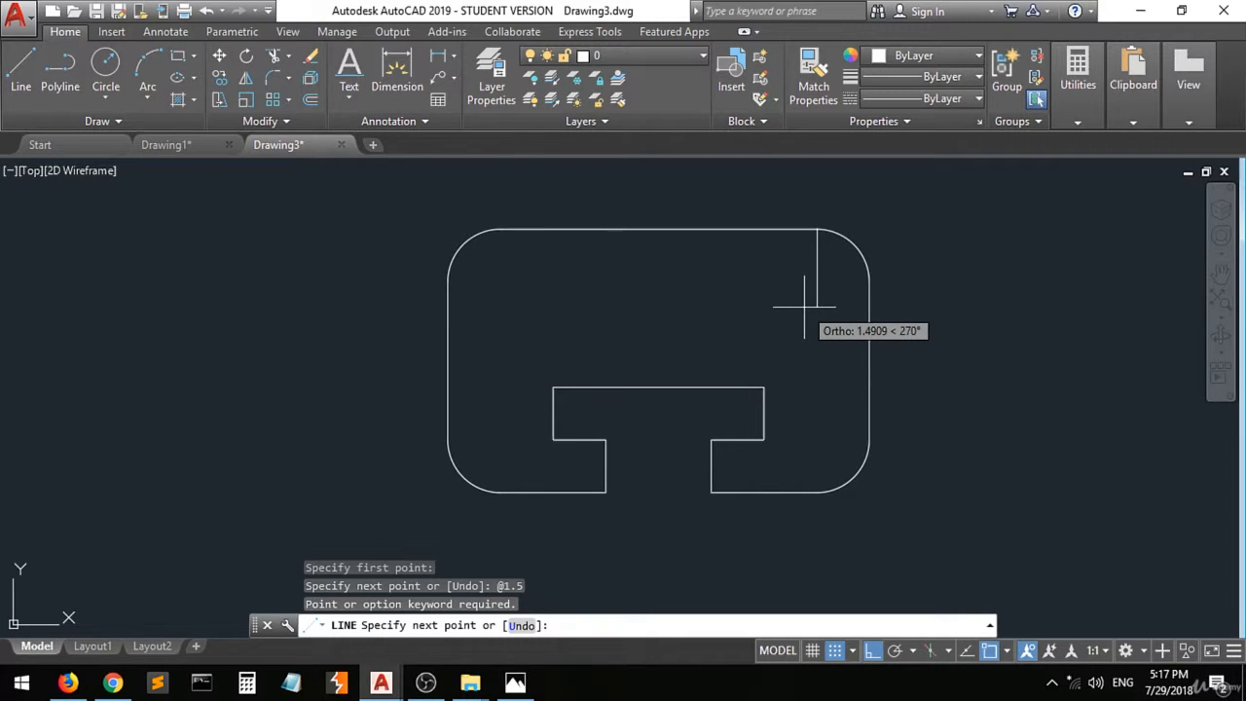
type("1.5")
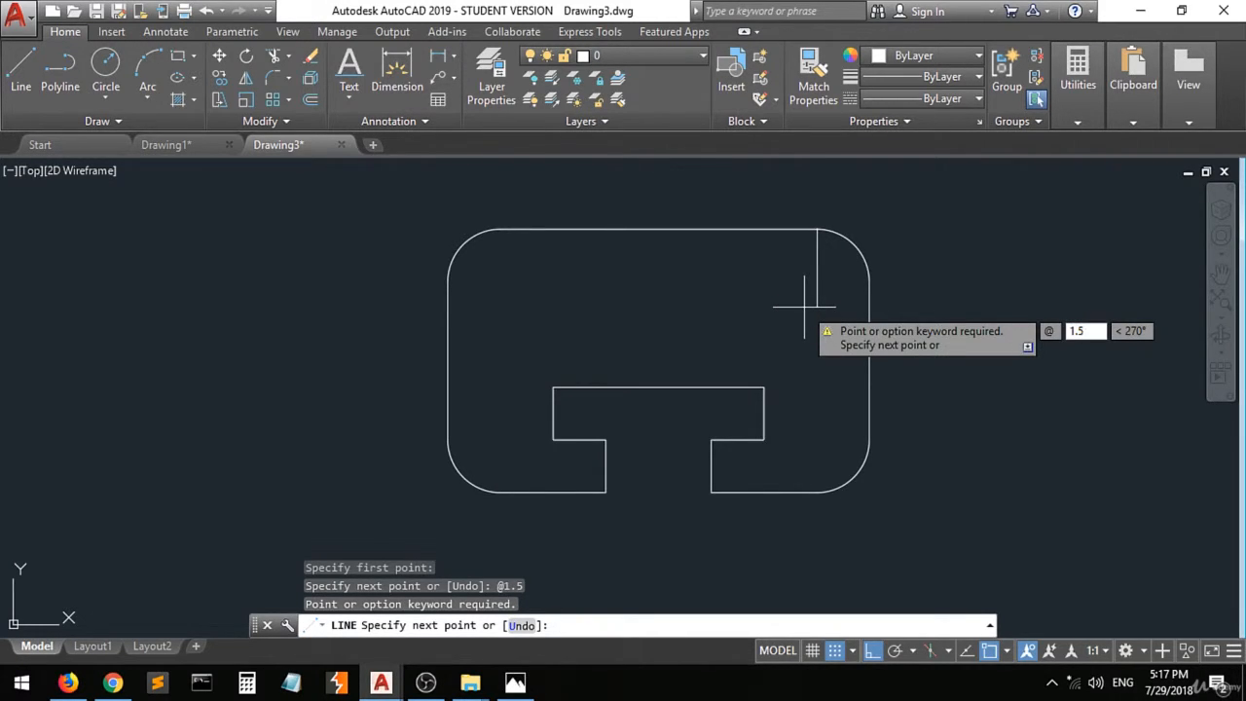
key("Tab")
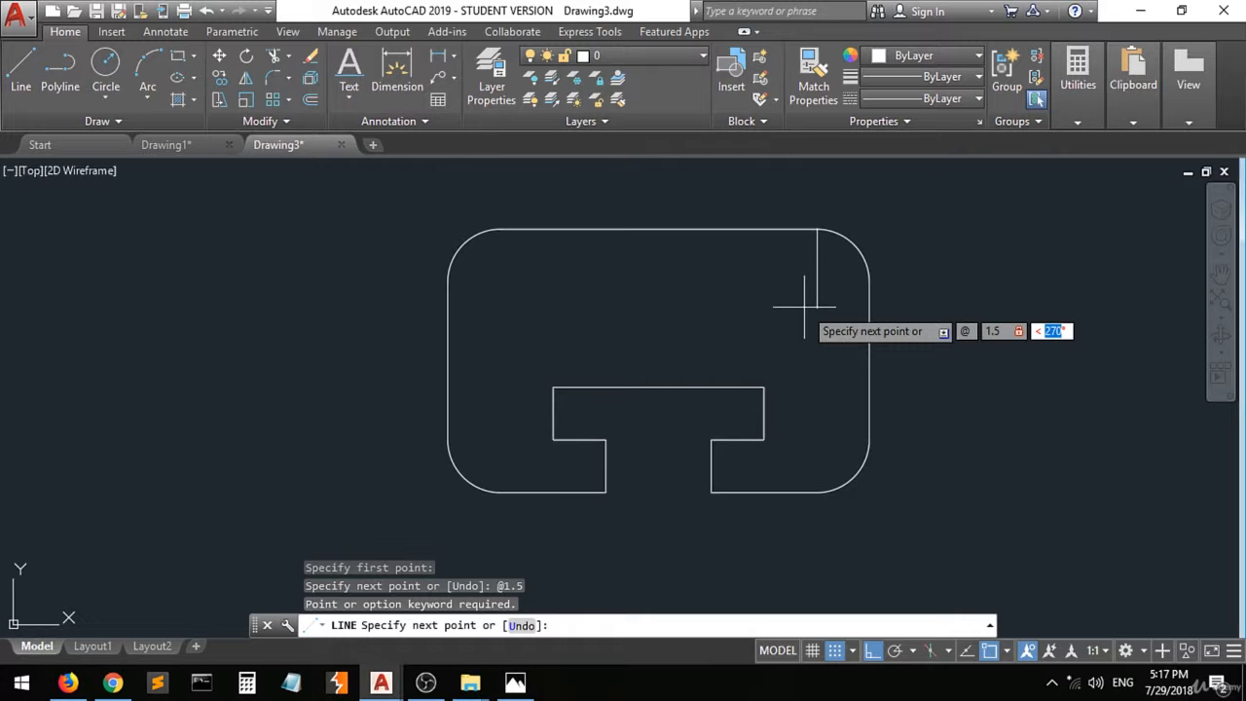
type("270")
key("Return")
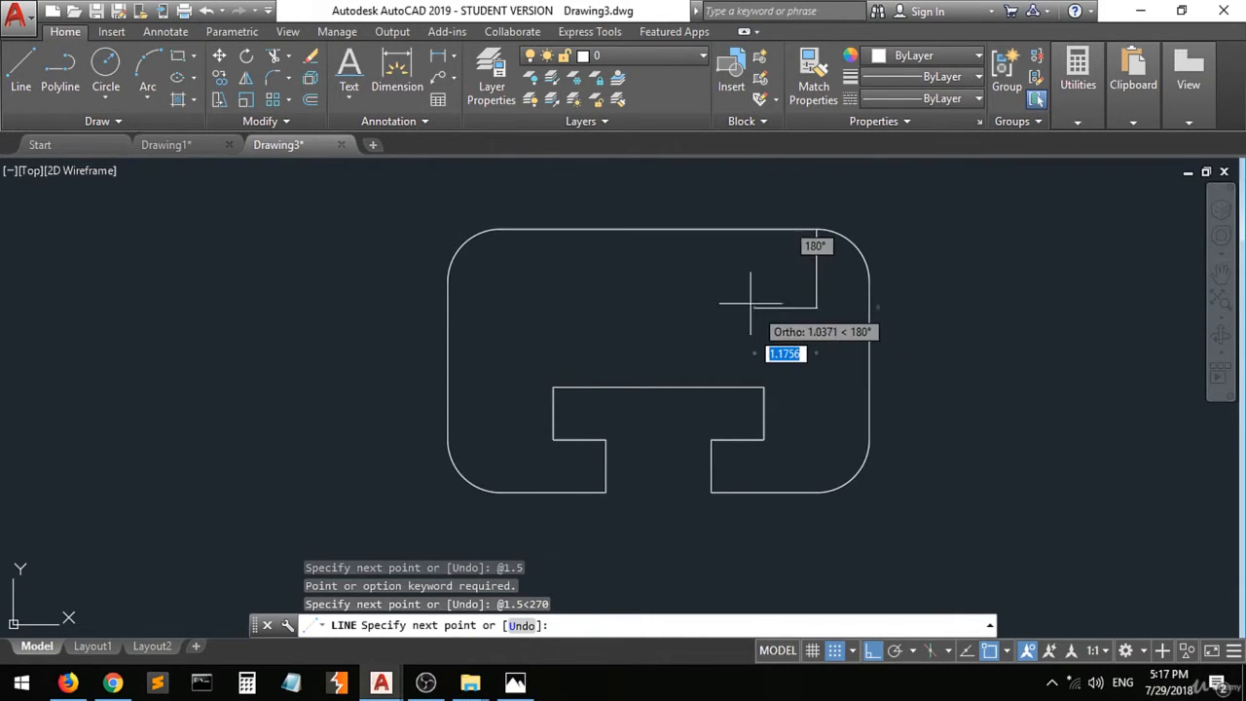
key("Return")
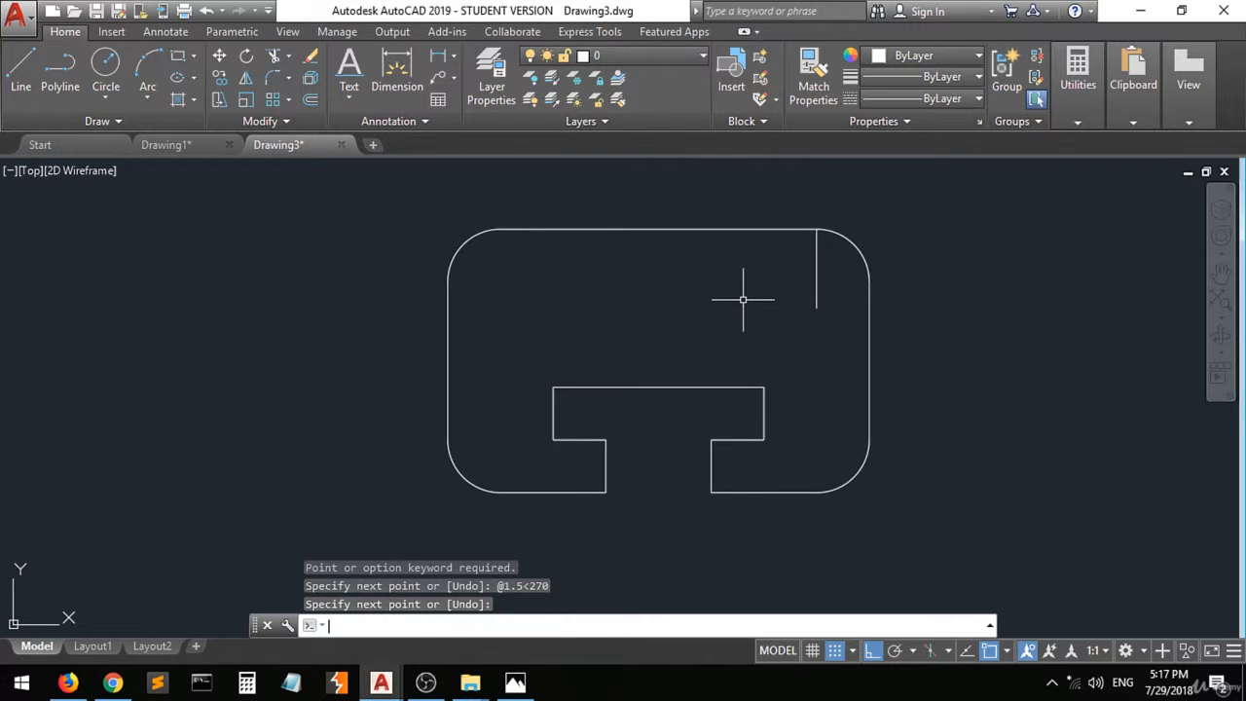
Step: Draw a 1.5-unit line at 180° from the plate's right side, level with the vertical guide line's lower end, and end the Line command
left_click(11, 64)
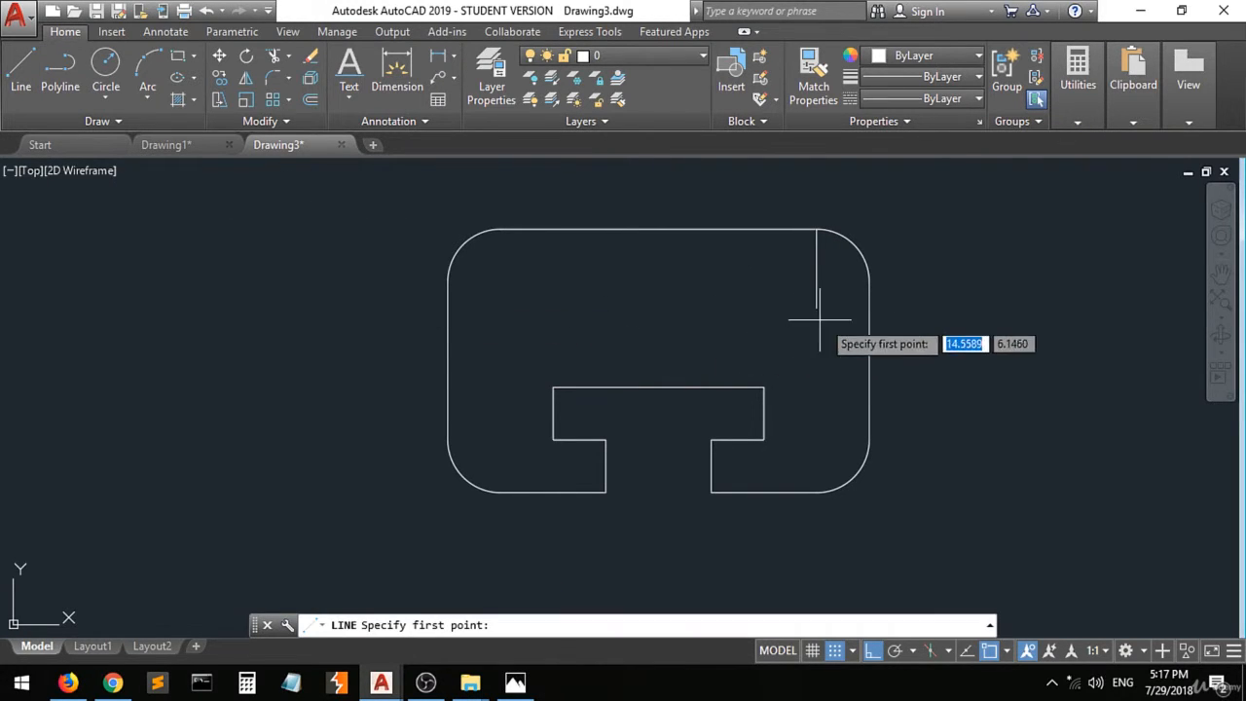
left_click(869, 308)
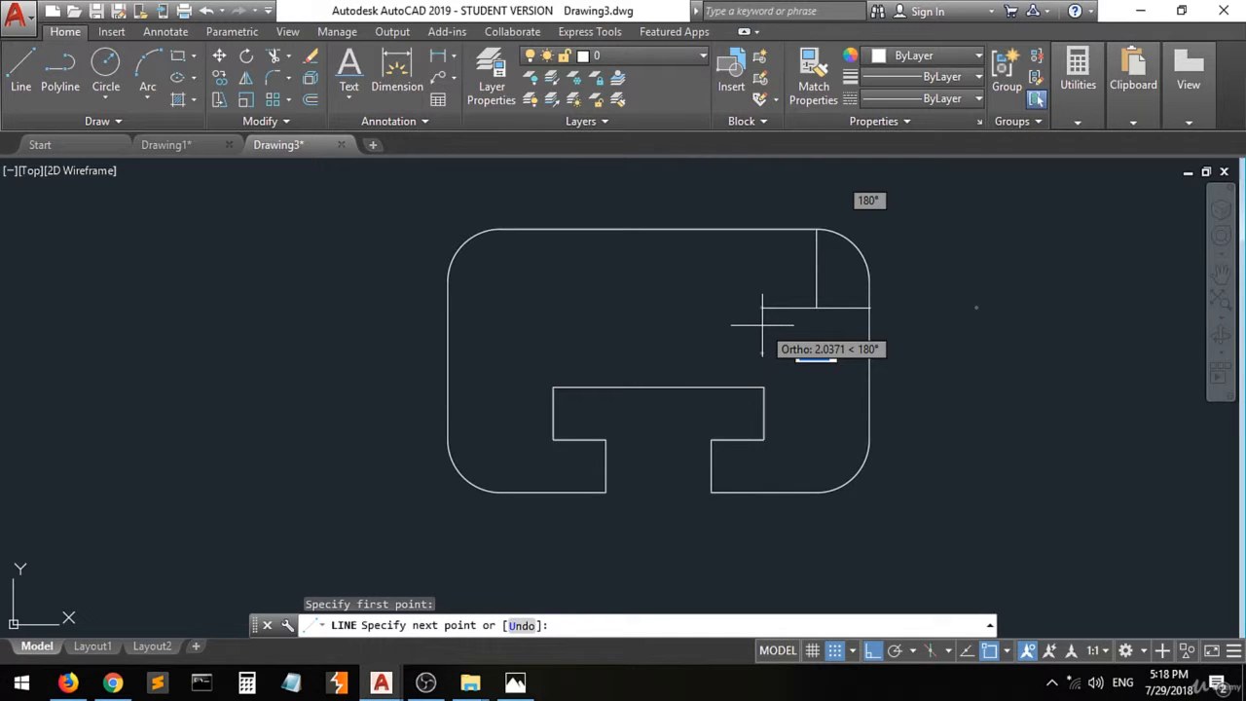
type("1.5")
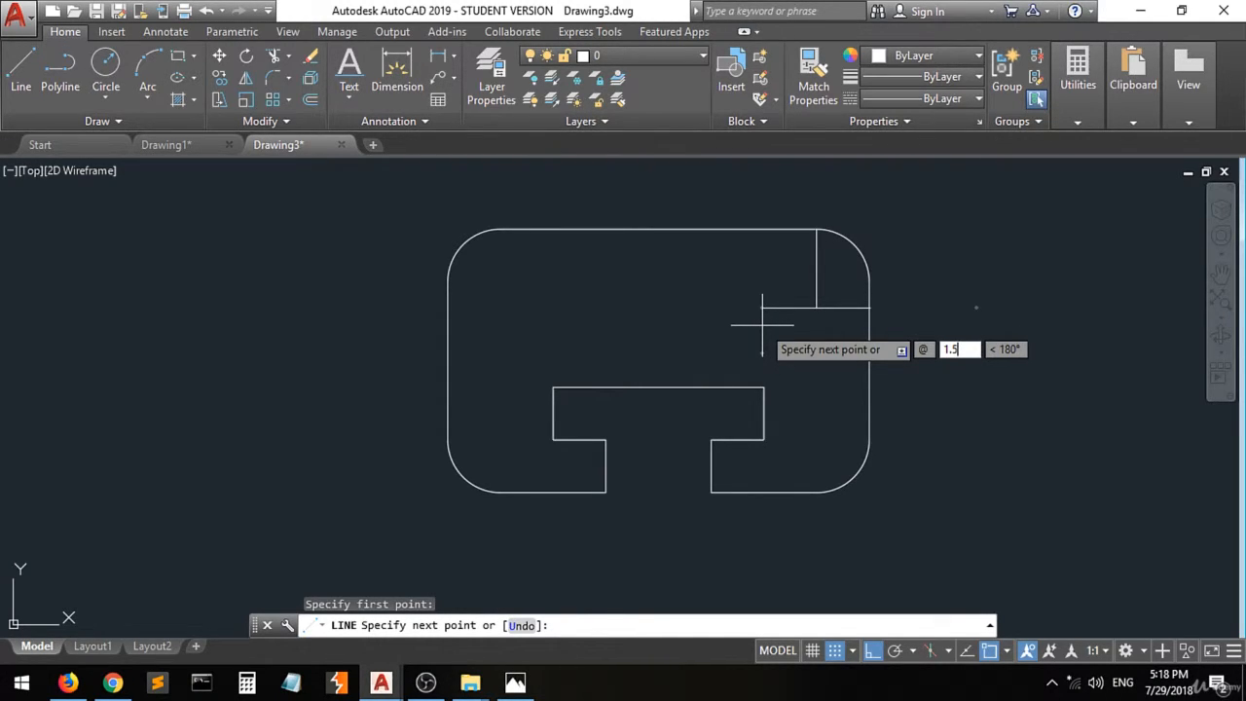
key("Tab")
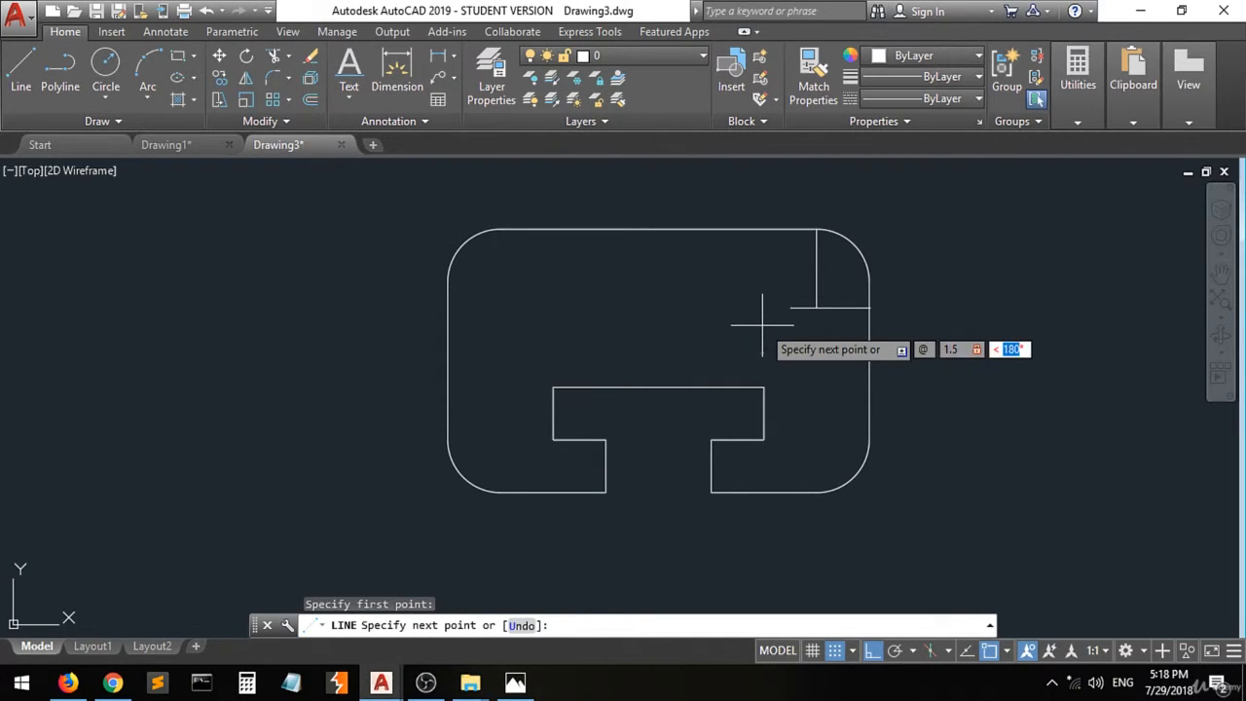
type("180")
key("Return")
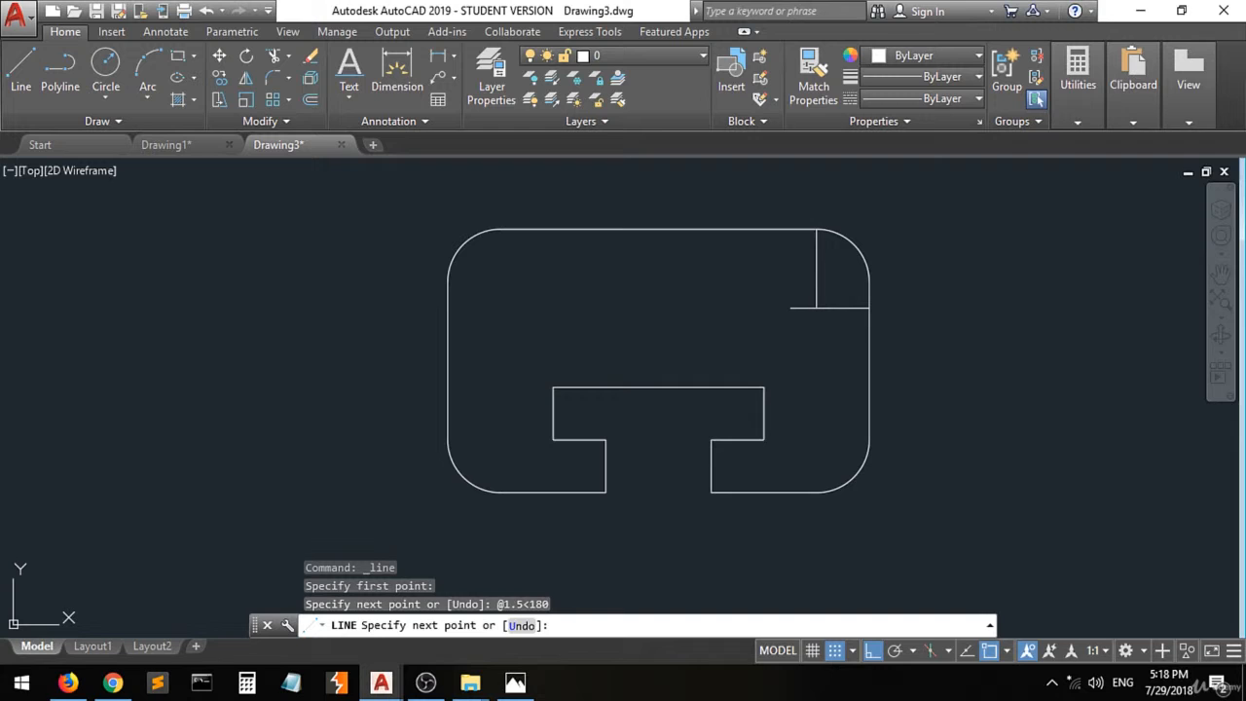
key("Escape")
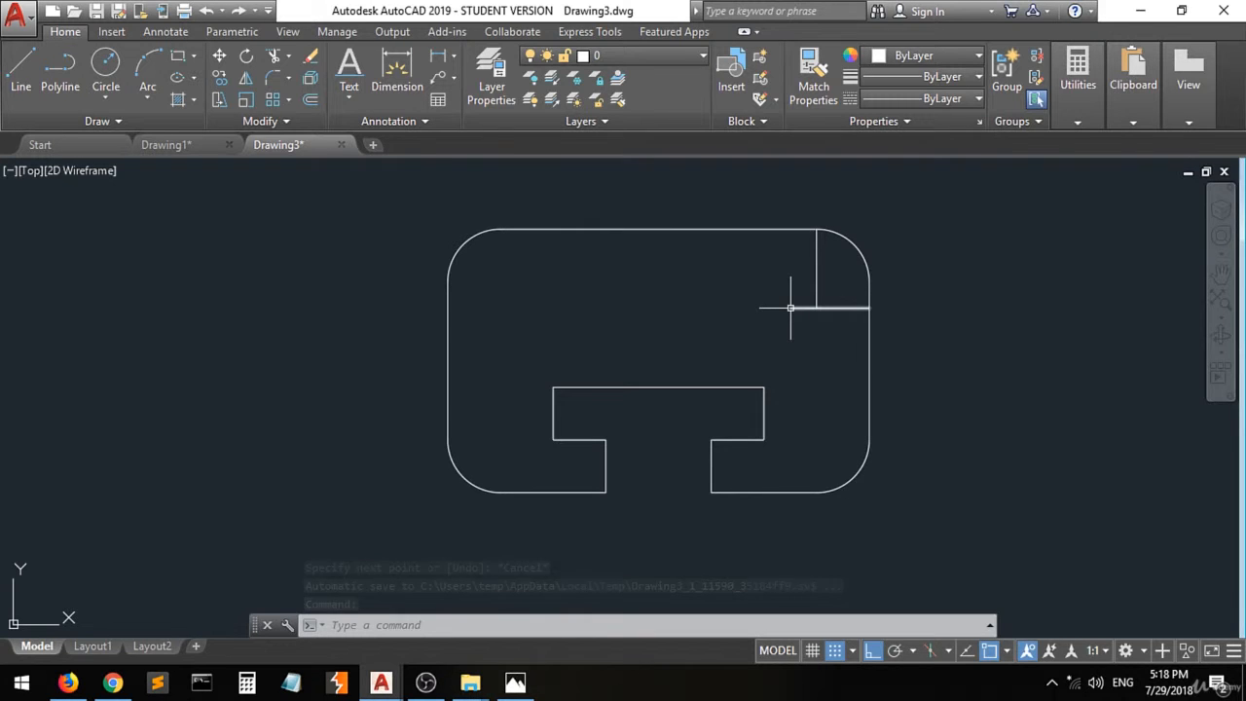
Step: In Photos, underline the diameter symbol of the 2X ø1.00 callout, write "ø D" below the slot, and return to Drawing3 in AutoCAD
left_click(514, 682)
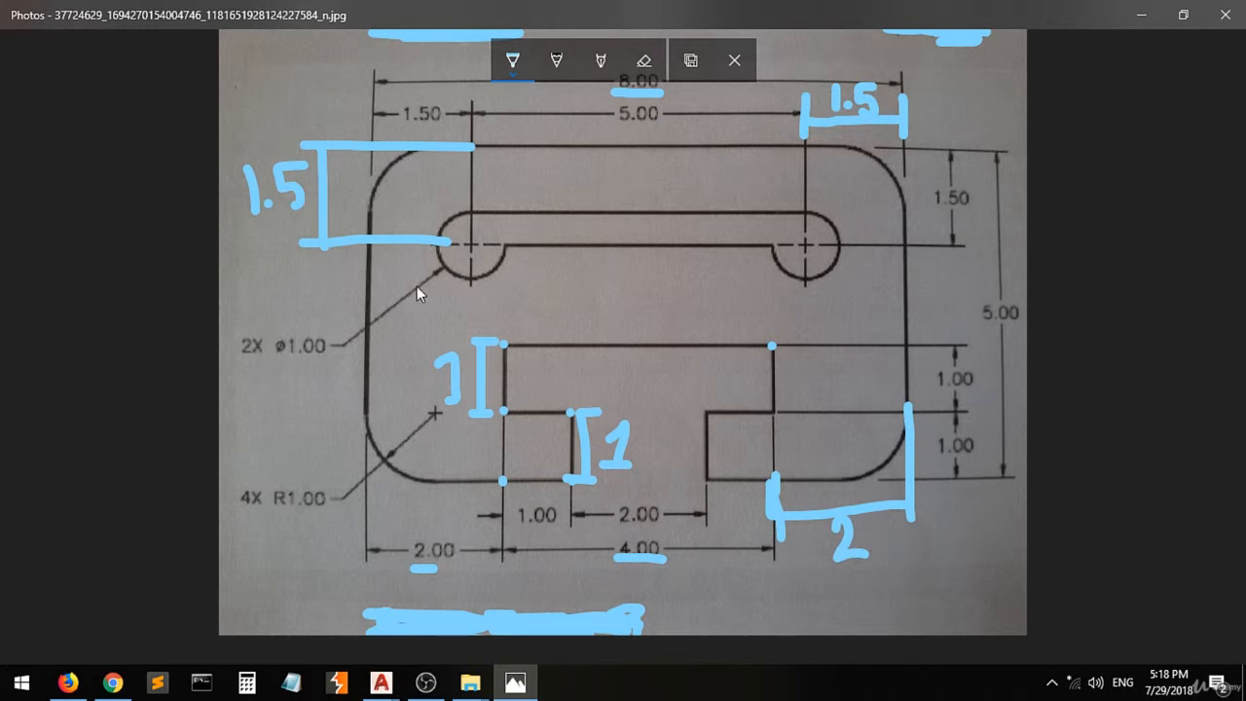
left_click(274, 355)
left_click_drag(237, 270, 224, 305)
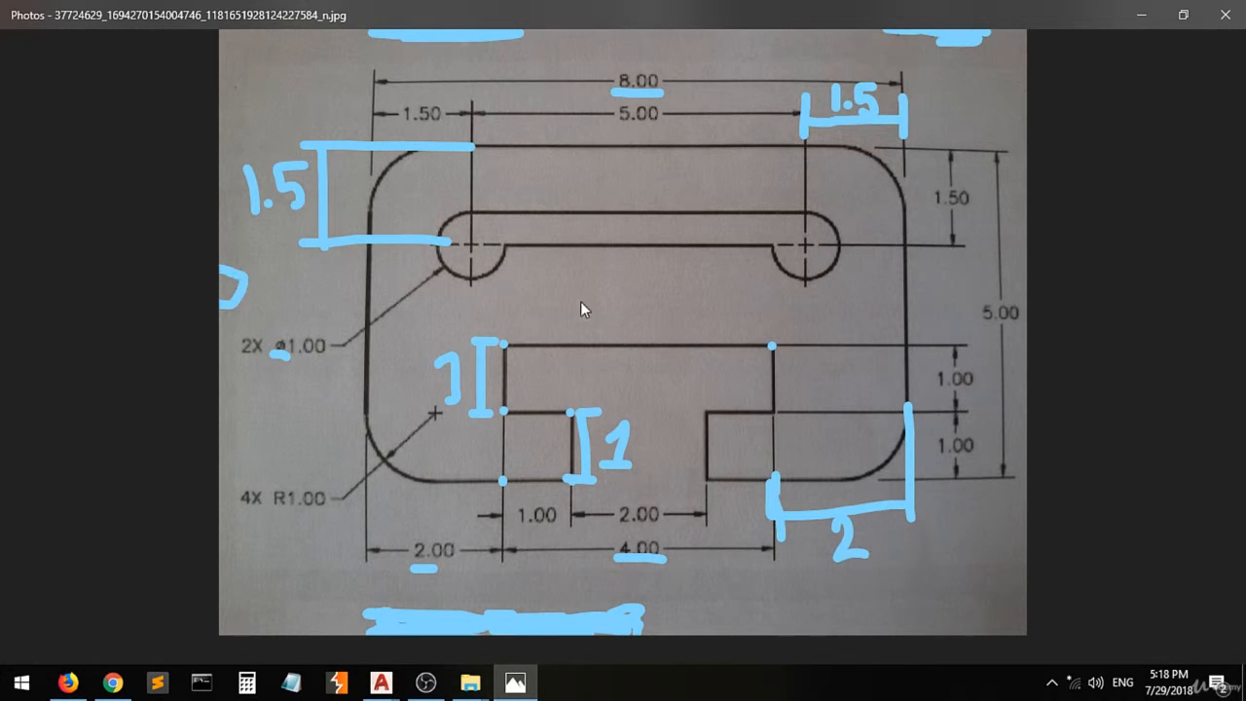
left_click(608, 276)
left_click_drag(620, 261, 592, 324)
mouse_move(653, 272)
left_mouse_down()
mouse_move(678, 265)
mouse_move(678, 314)
left_mouse_up()
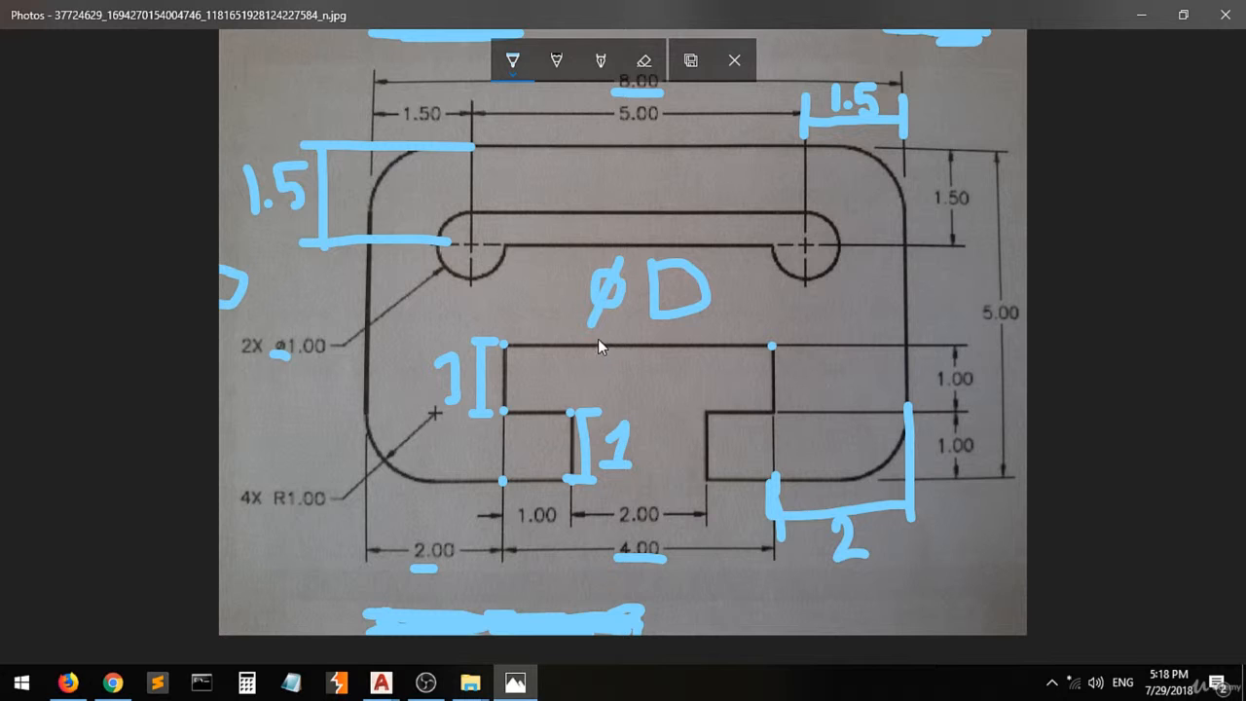
mouse_move(598, 337)
left_mouse_down()
mouse_move(601, 385)
mouse_move(608, 362)
left_mouse_up()
left_click(382, 684)
left_click(487, 596)
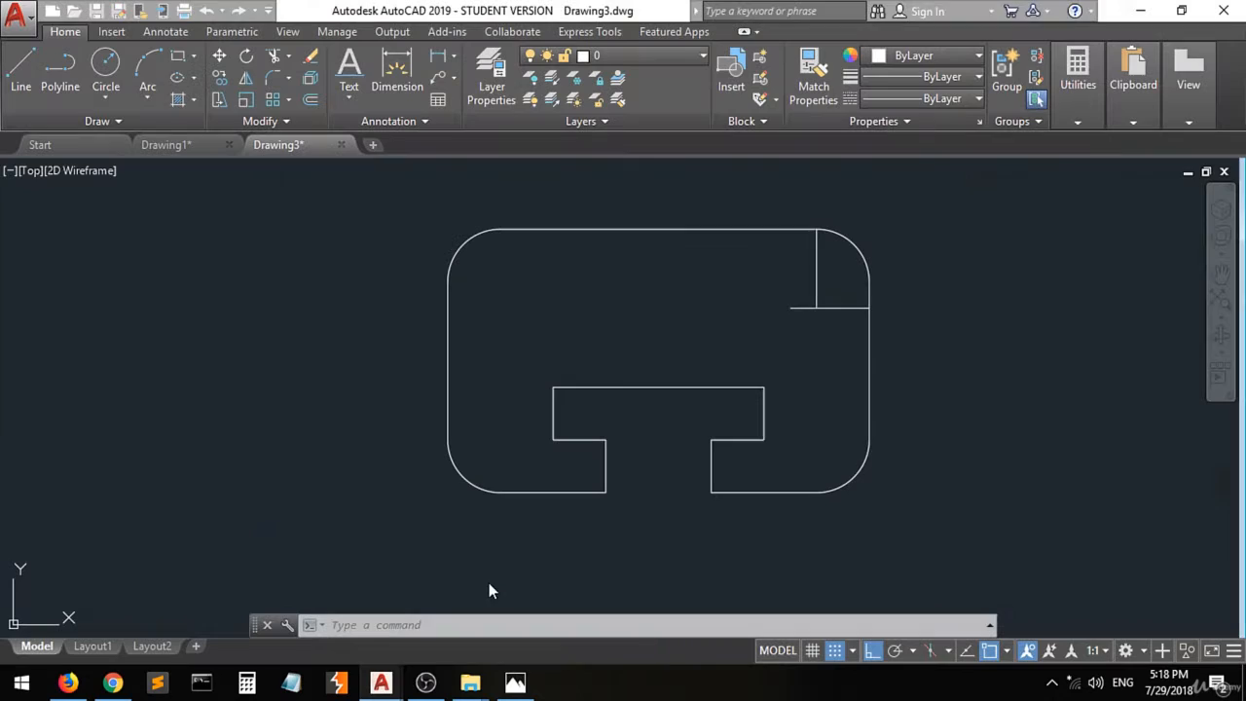
Step: Draw a circle of diameter 1 centred on the left endpoint of the horizontal guide line
left_click(105, 68)
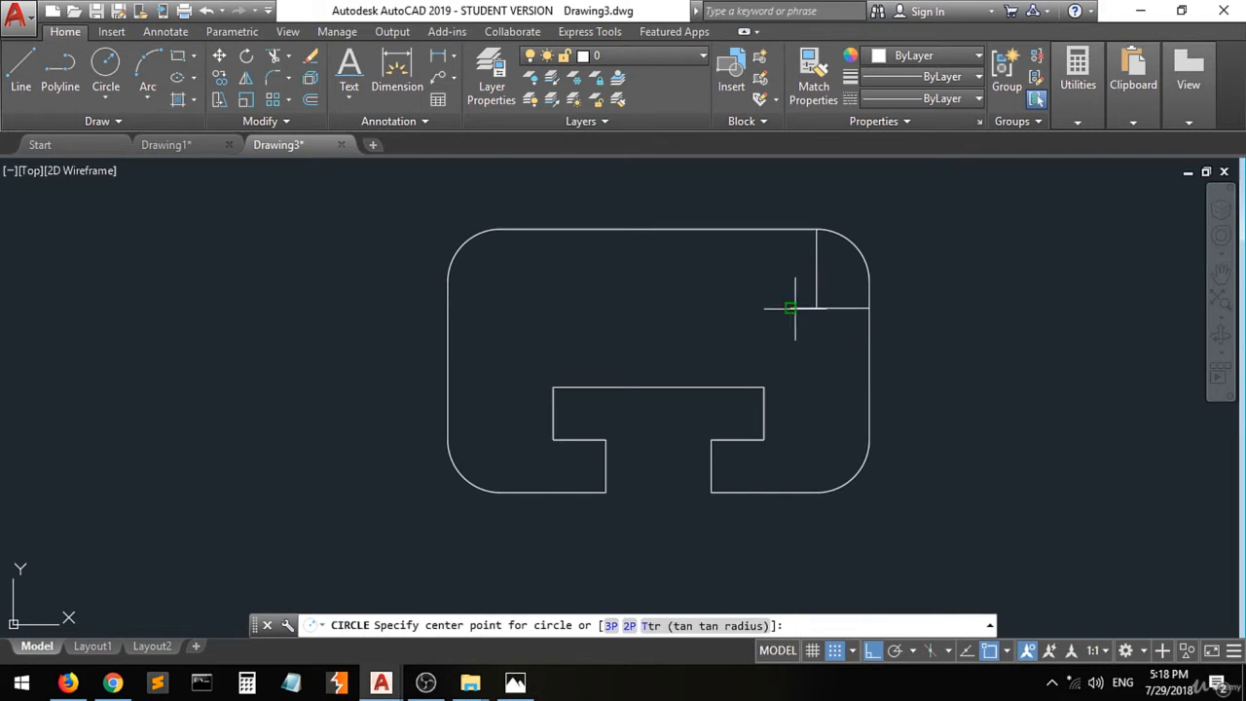
left_click(791, 309)
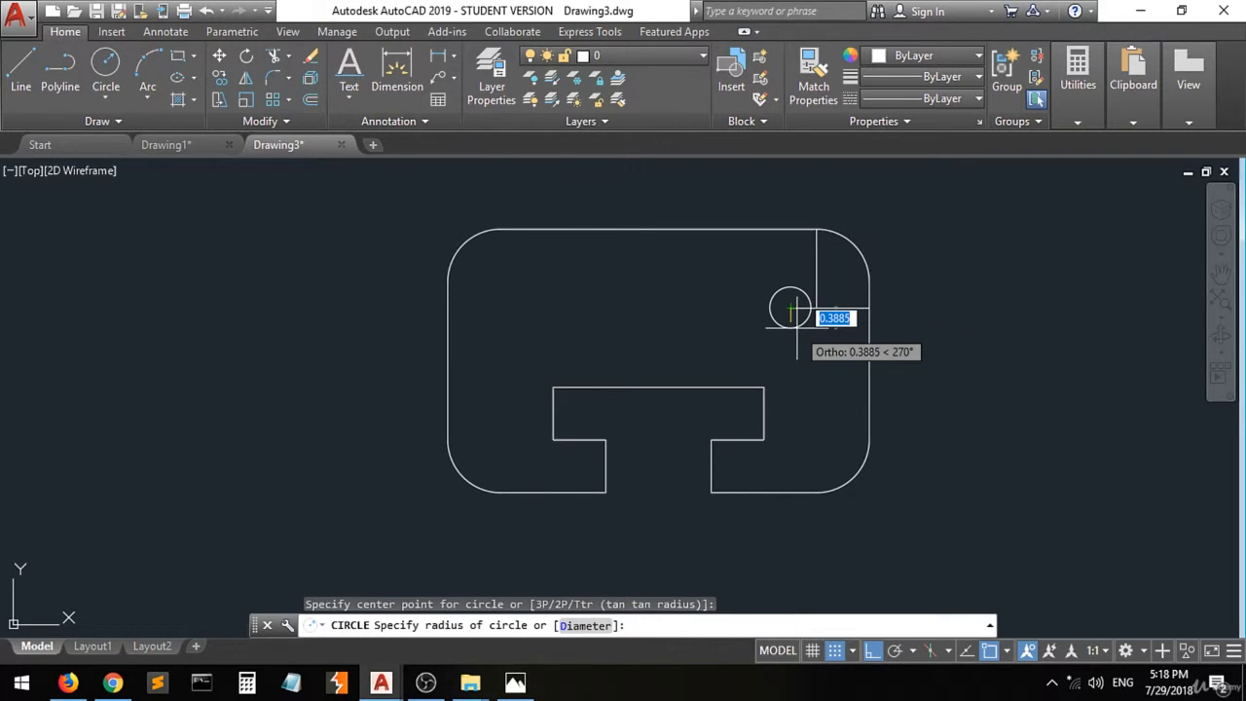
type("d")
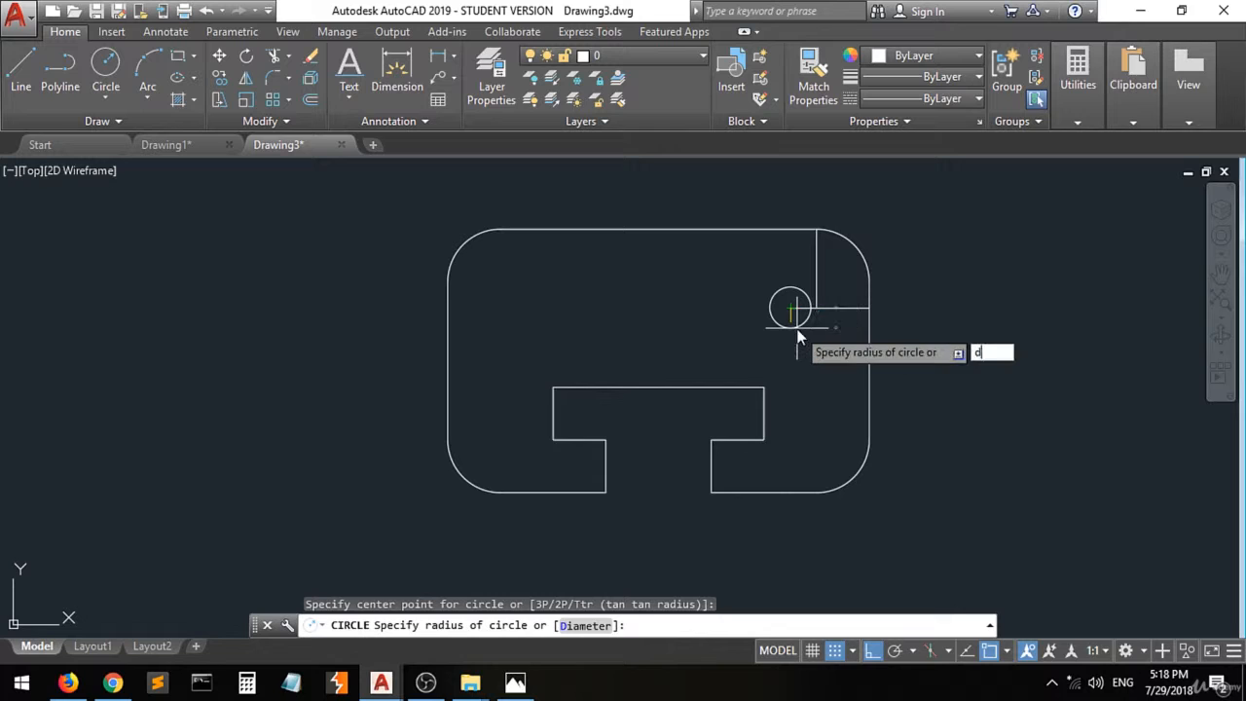
key("Return")
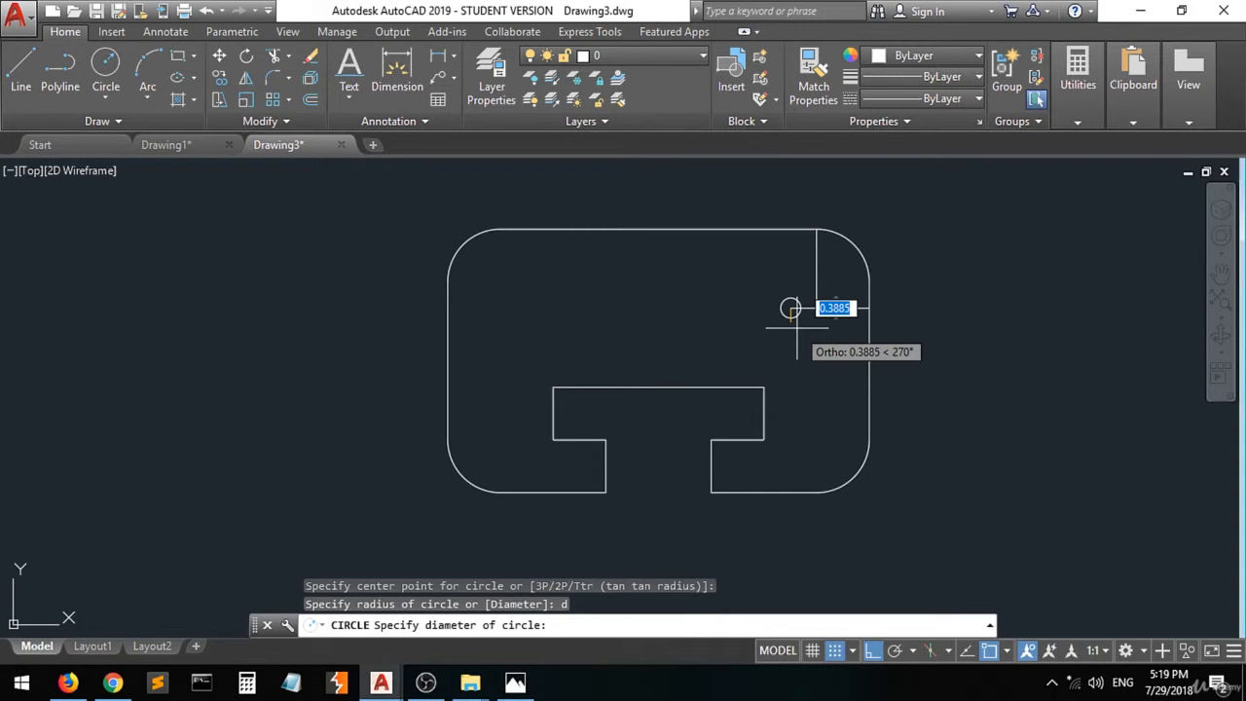
type("1")
key("Return")
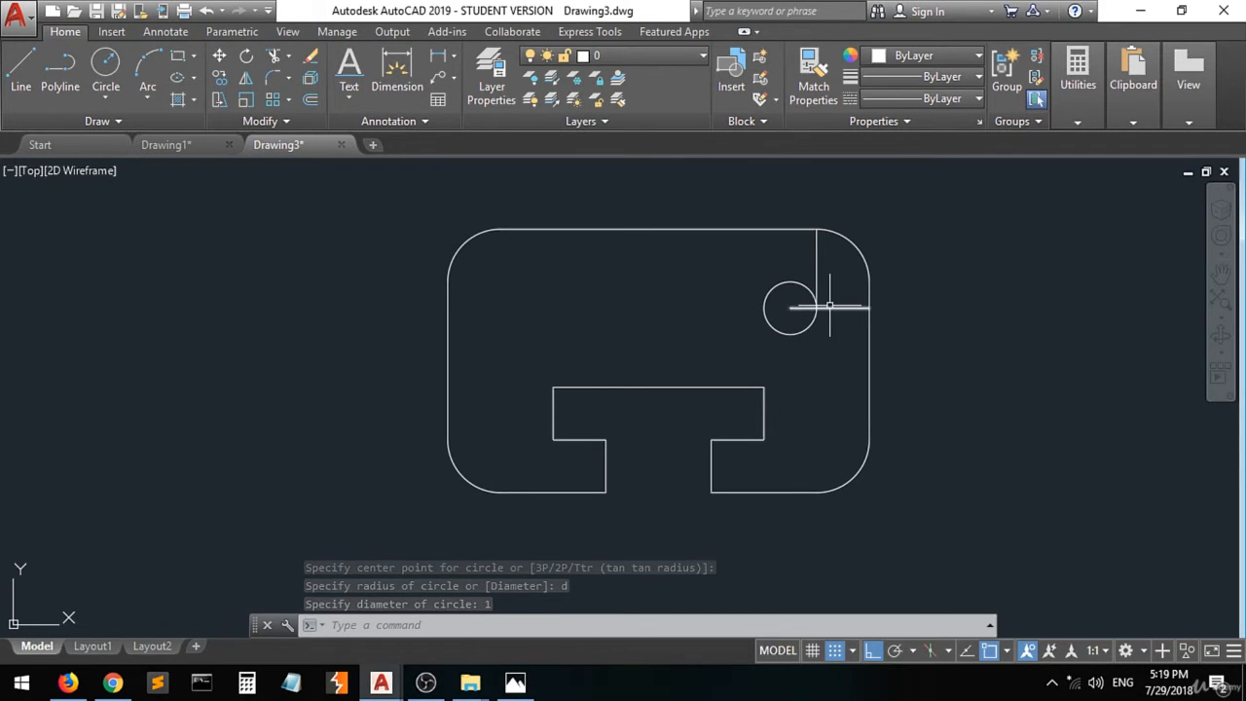
Step: Delete the vertical and horizontal guide lines beside the right circle
left_click(816, 255)
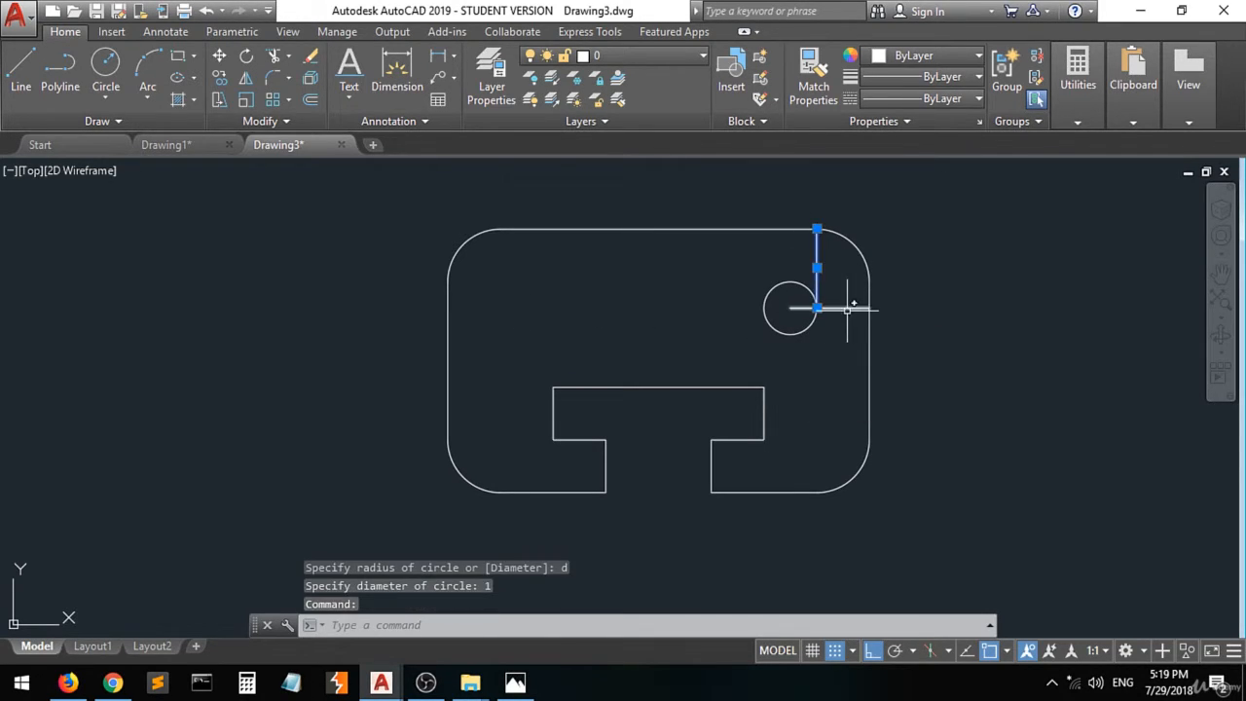
left_click(848, 306)
left_click(829, 311)
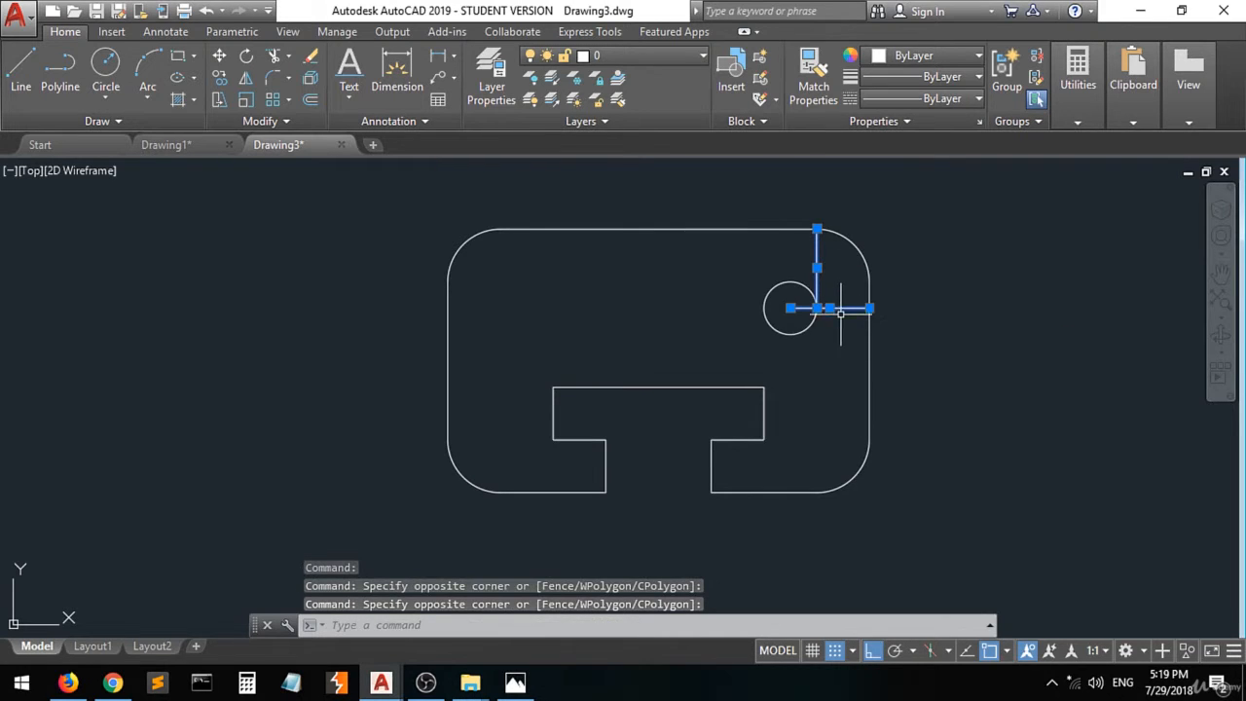
key("Delete")
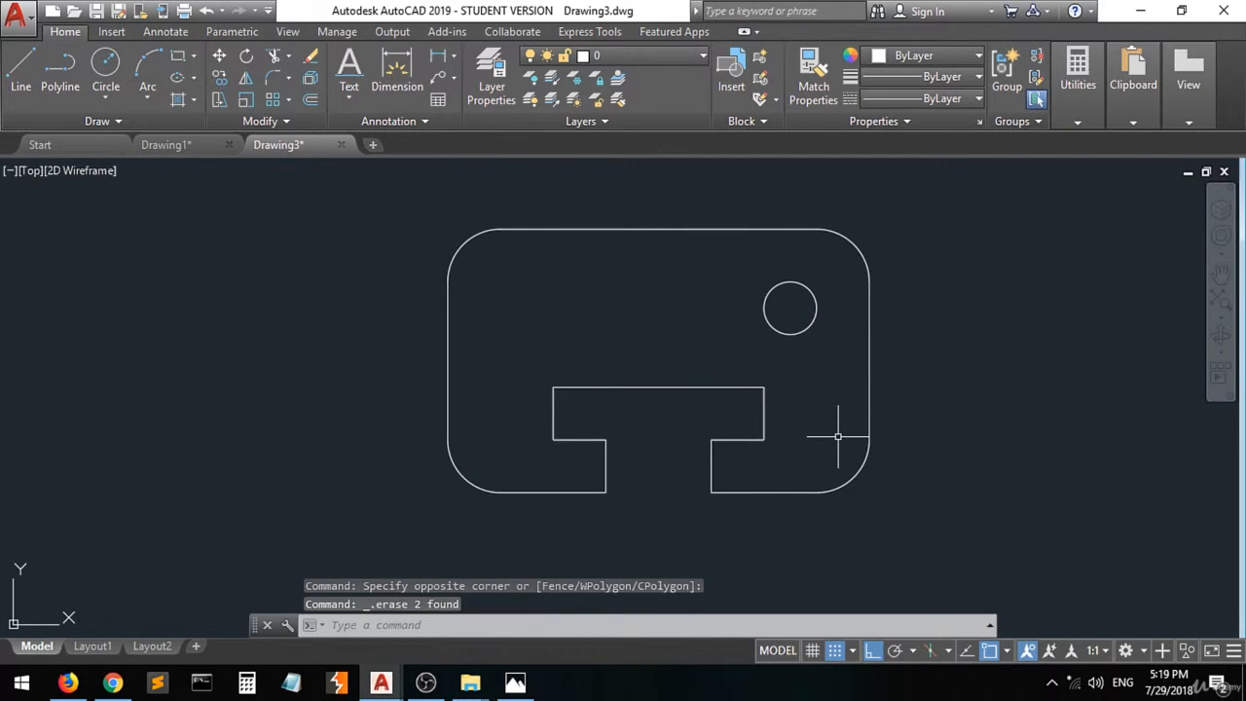
Step: Draw a 1.5-unit line at 0° from the upper endpoint of the plate's left side, where the corner fillet begins
left_click(20, 67)
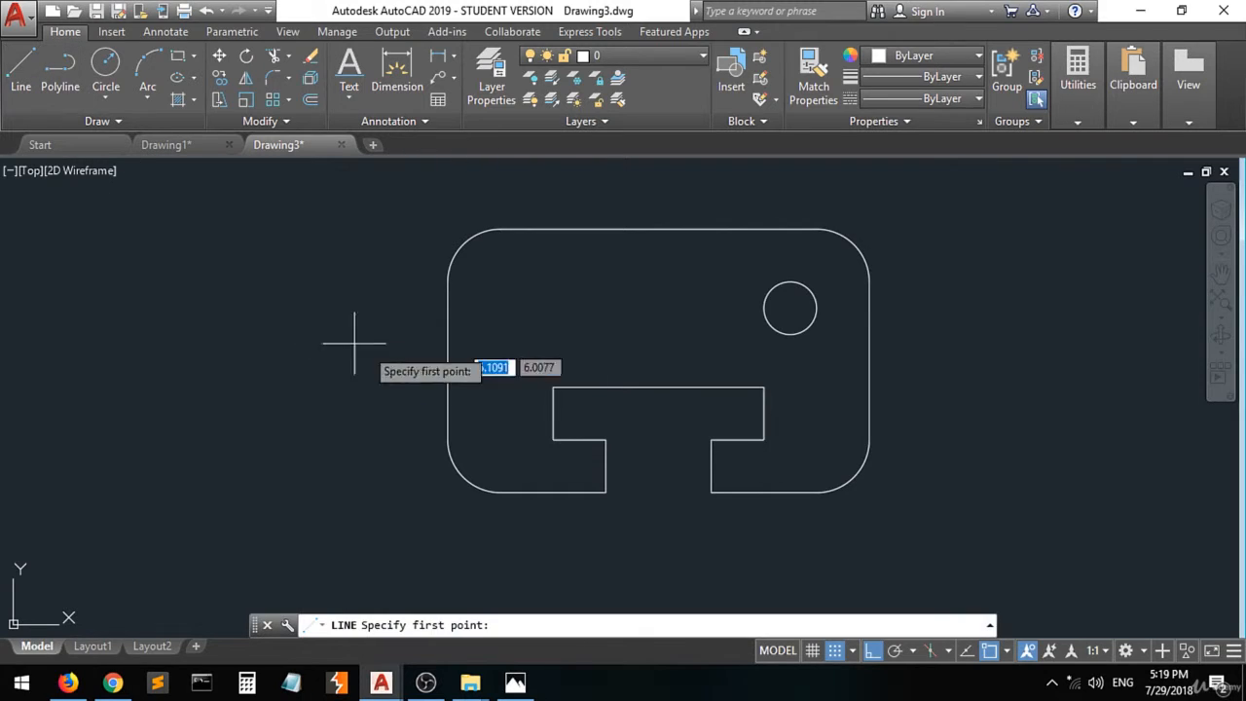
left_click(447, 283)
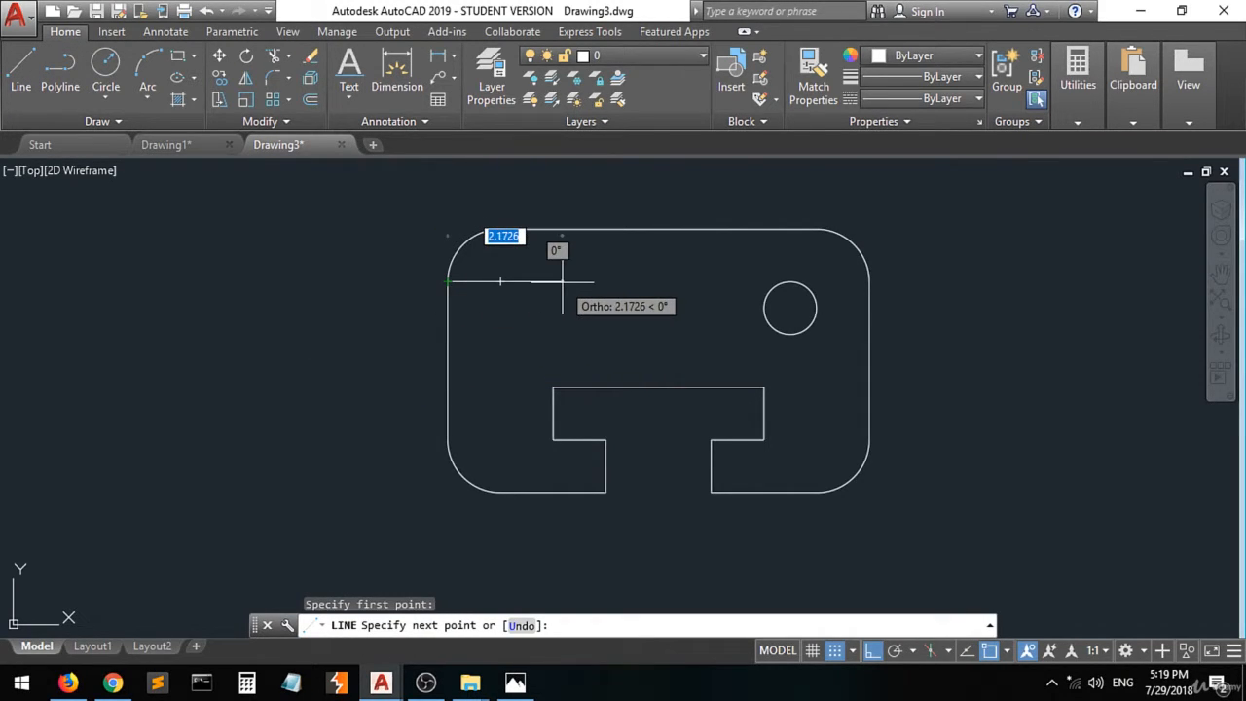
type("1.5")
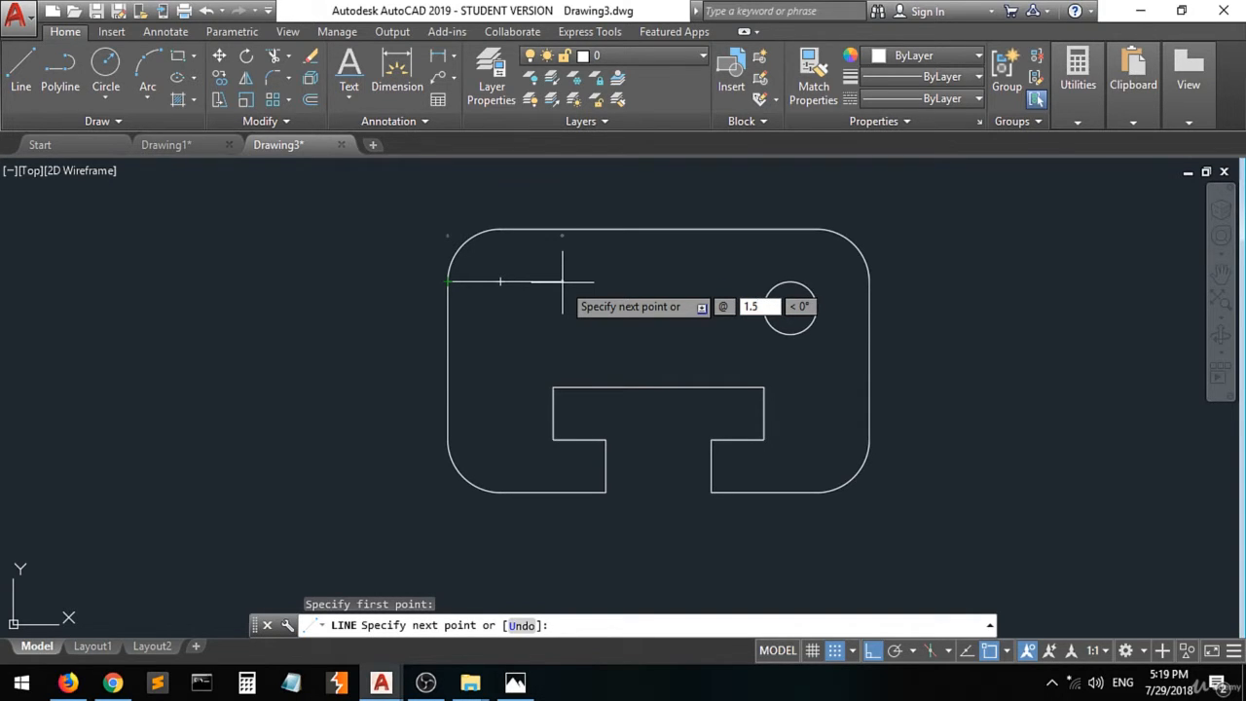
key("Tab")
key("Return")
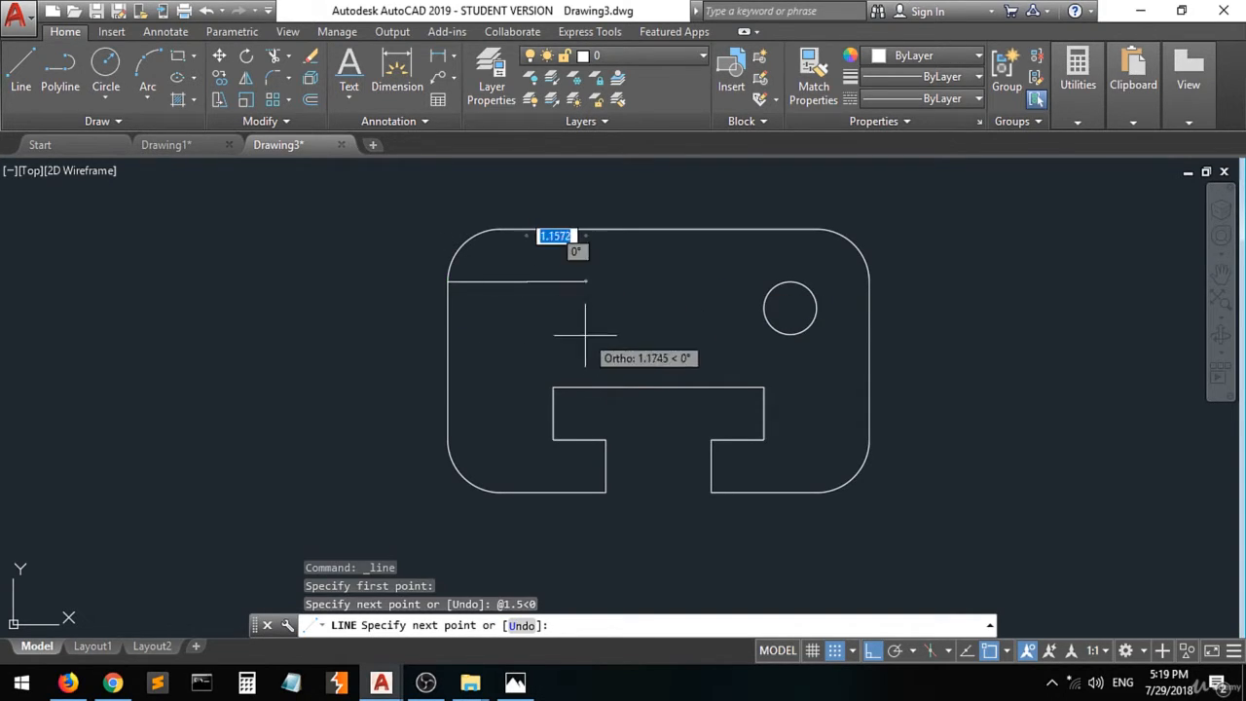
key("Return")
key("Return")
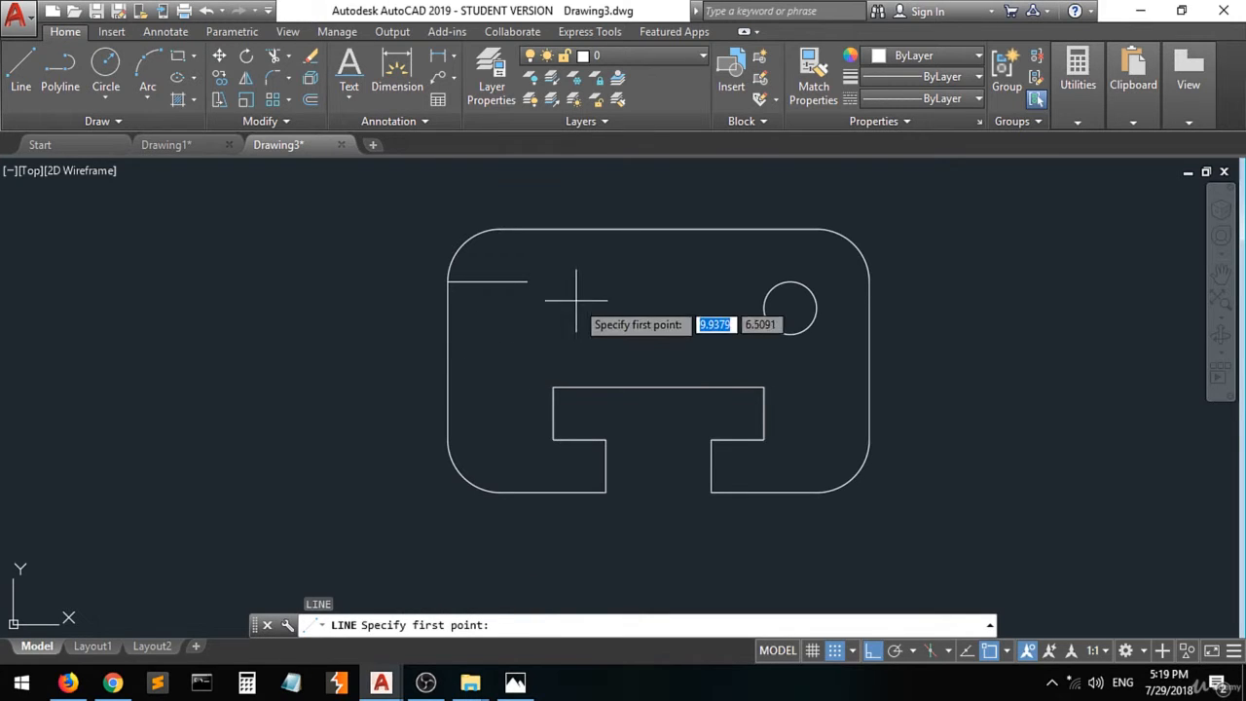
left_click(500, 231)
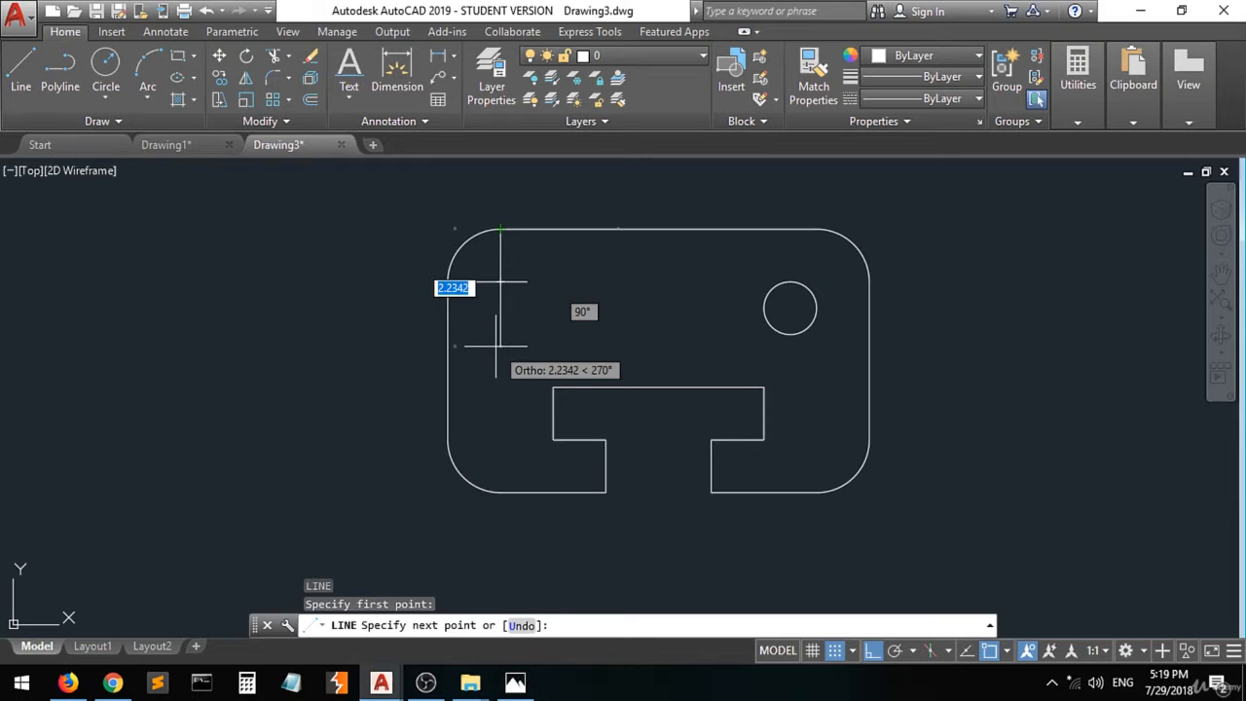
key("Escape")
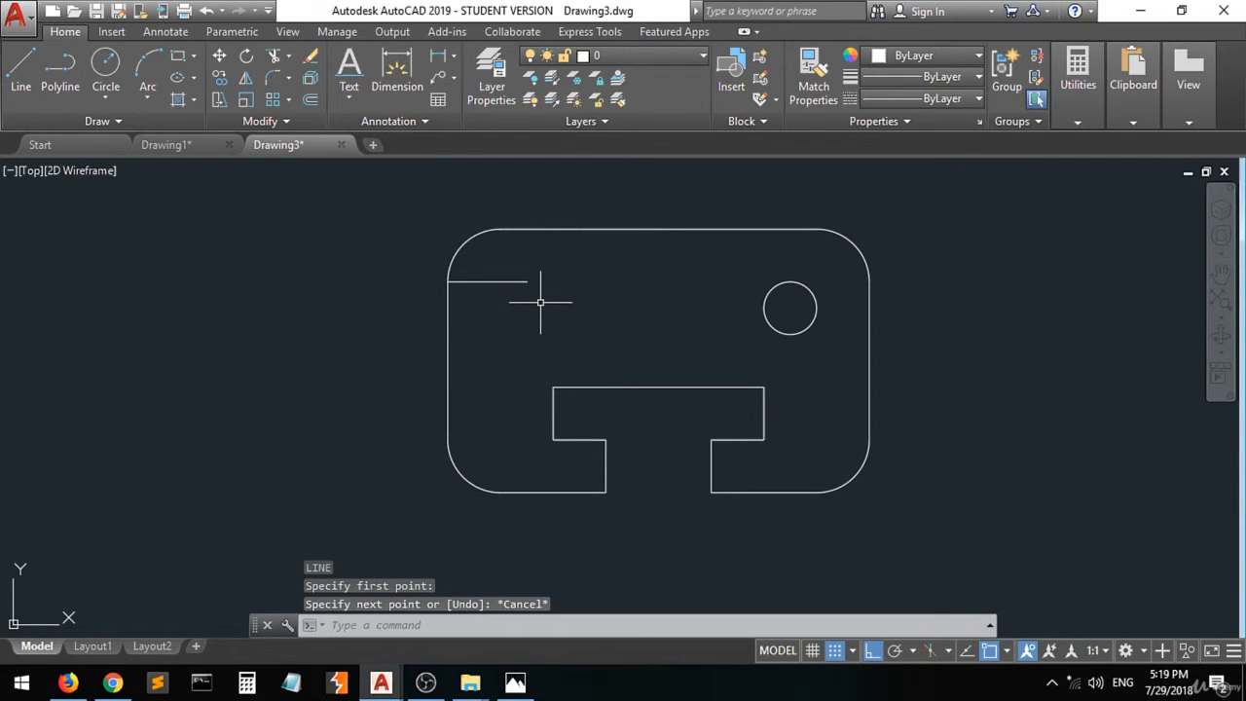
key("Return")
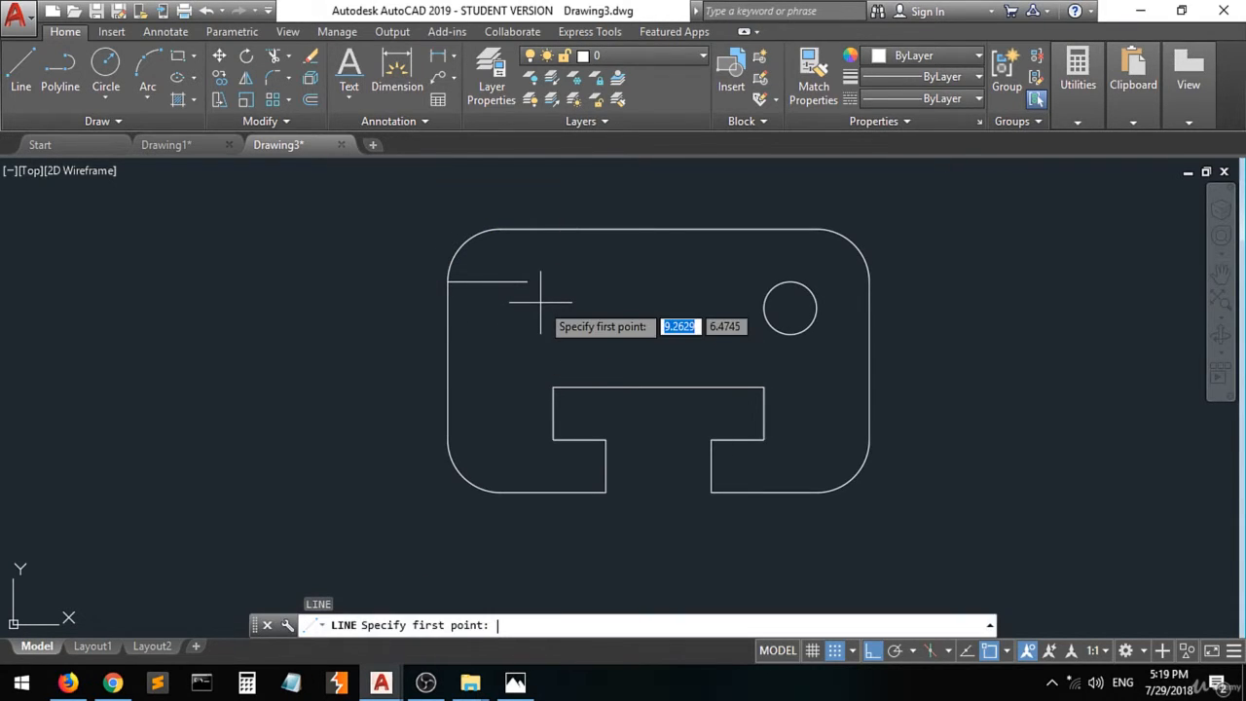
left_click(526, 235)
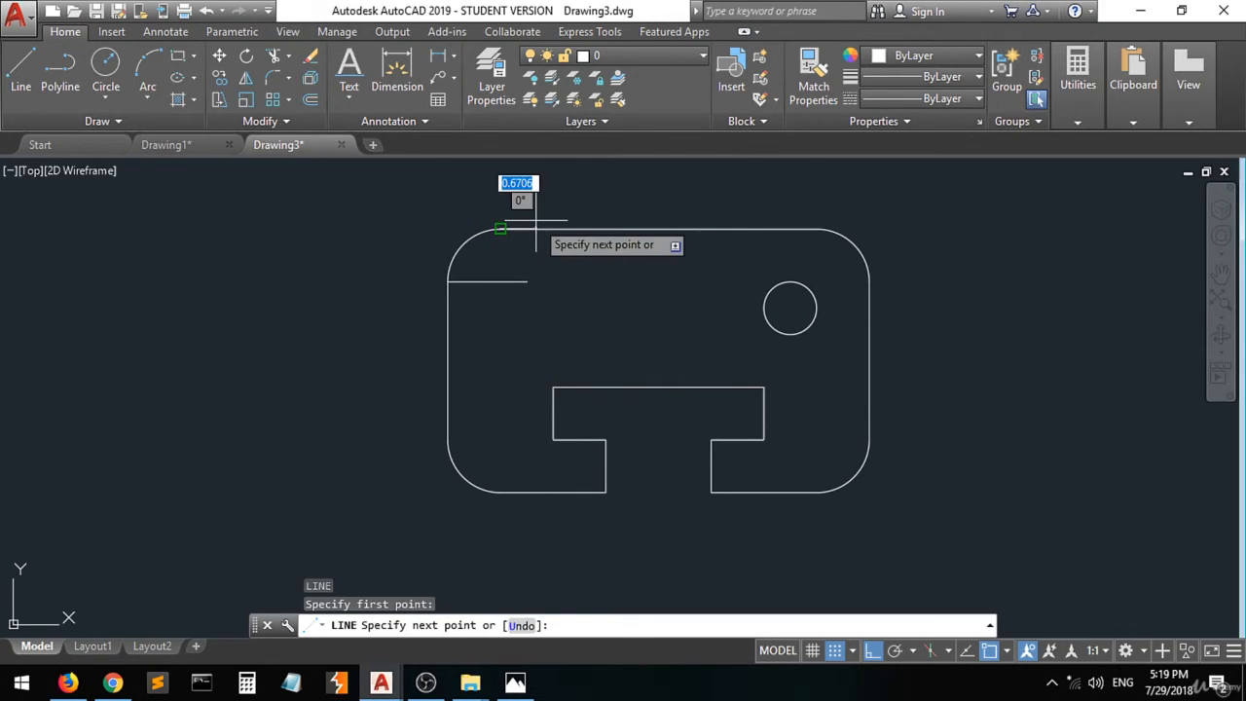
key("Escape")
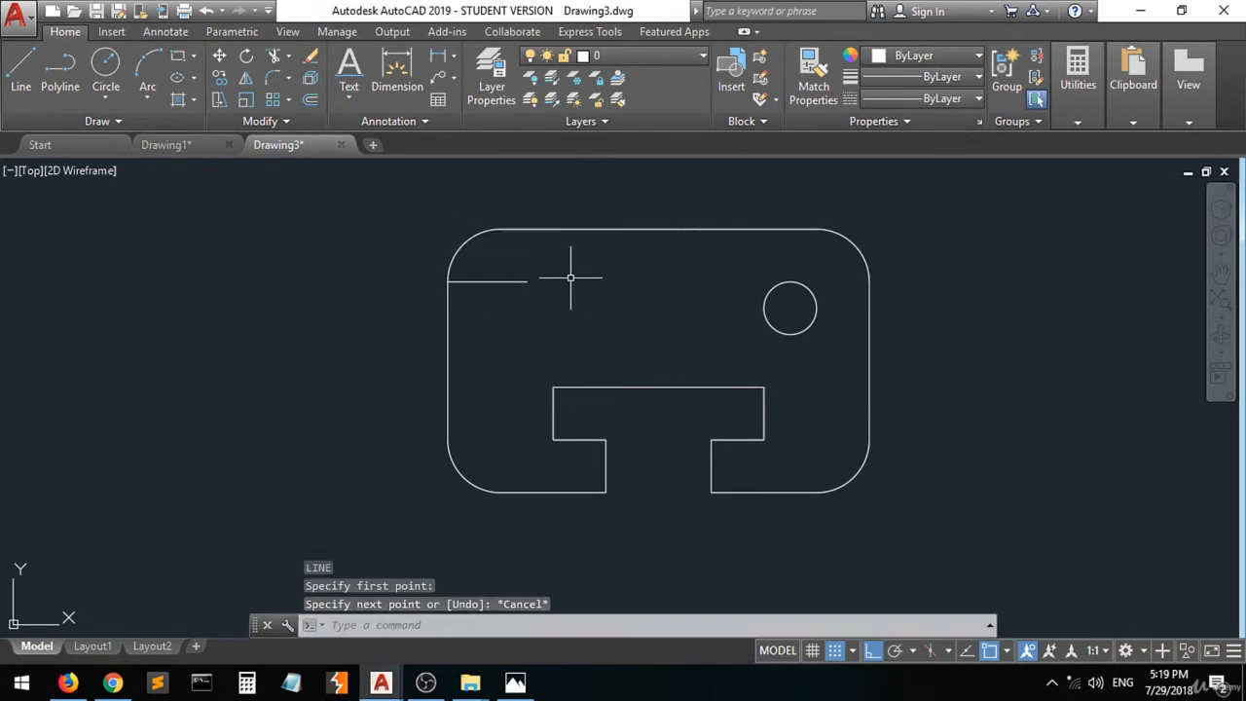
key("Return")
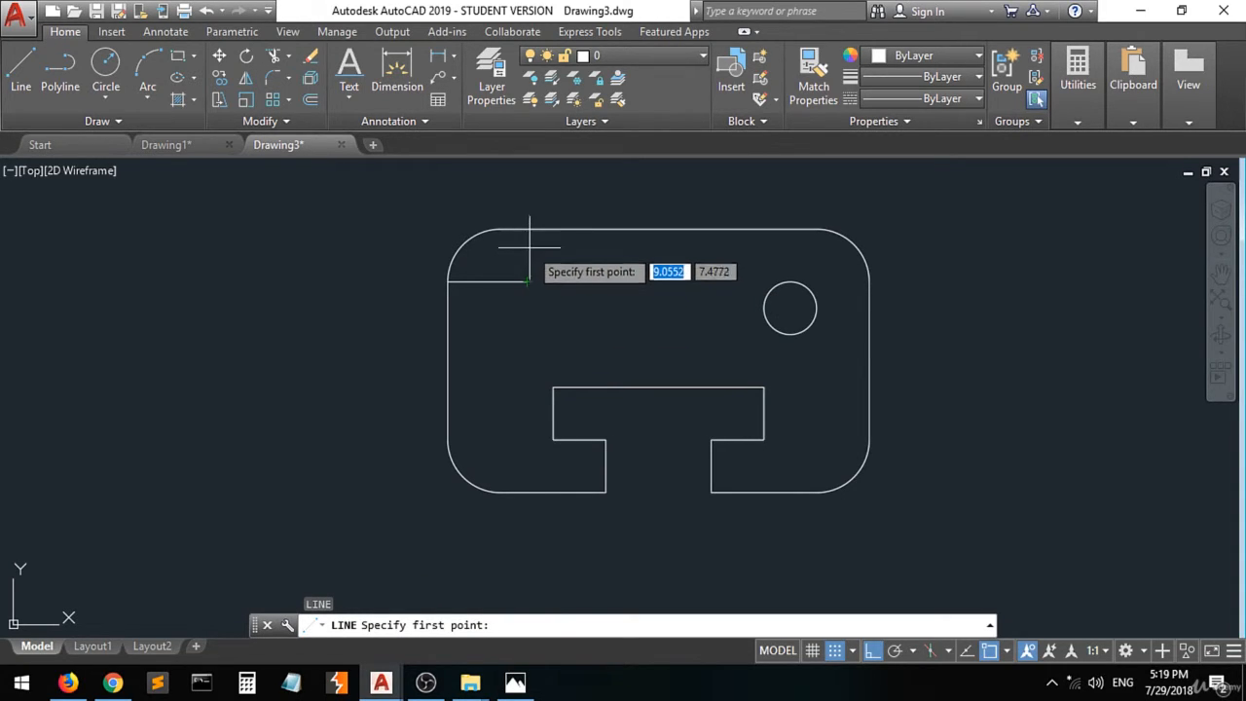
scroll(530, 231, "up", 5)
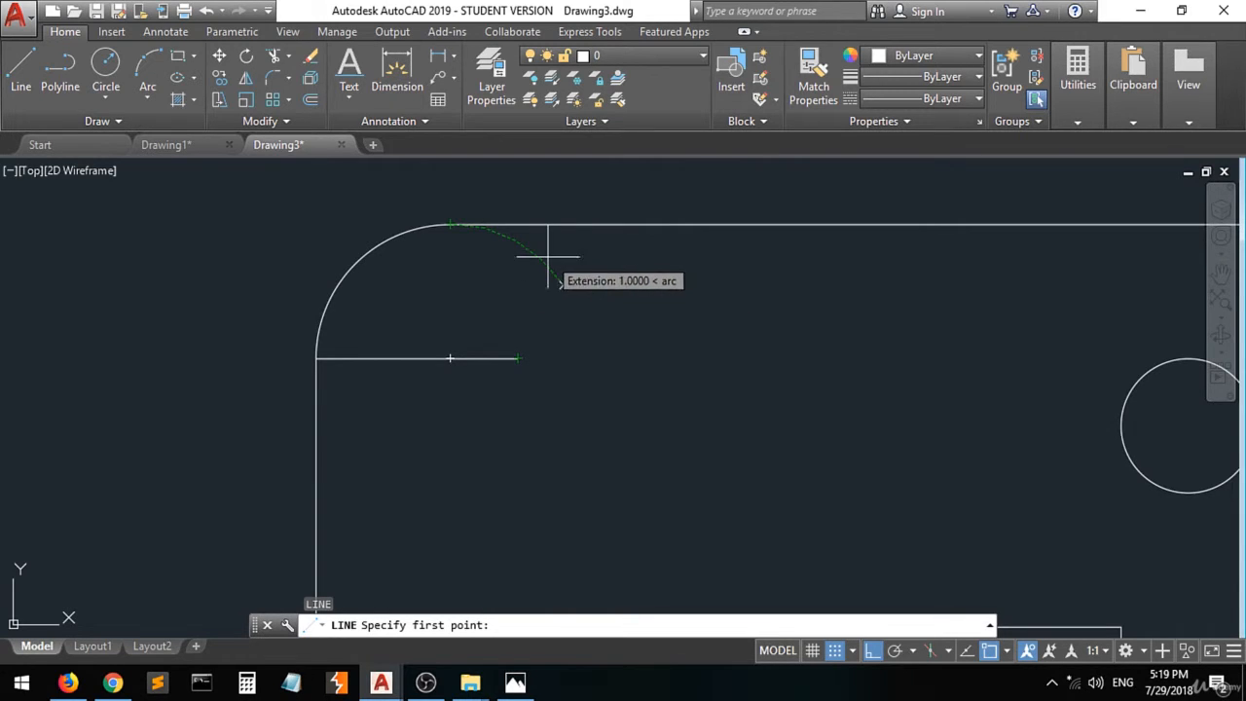
left_click(514, 238)
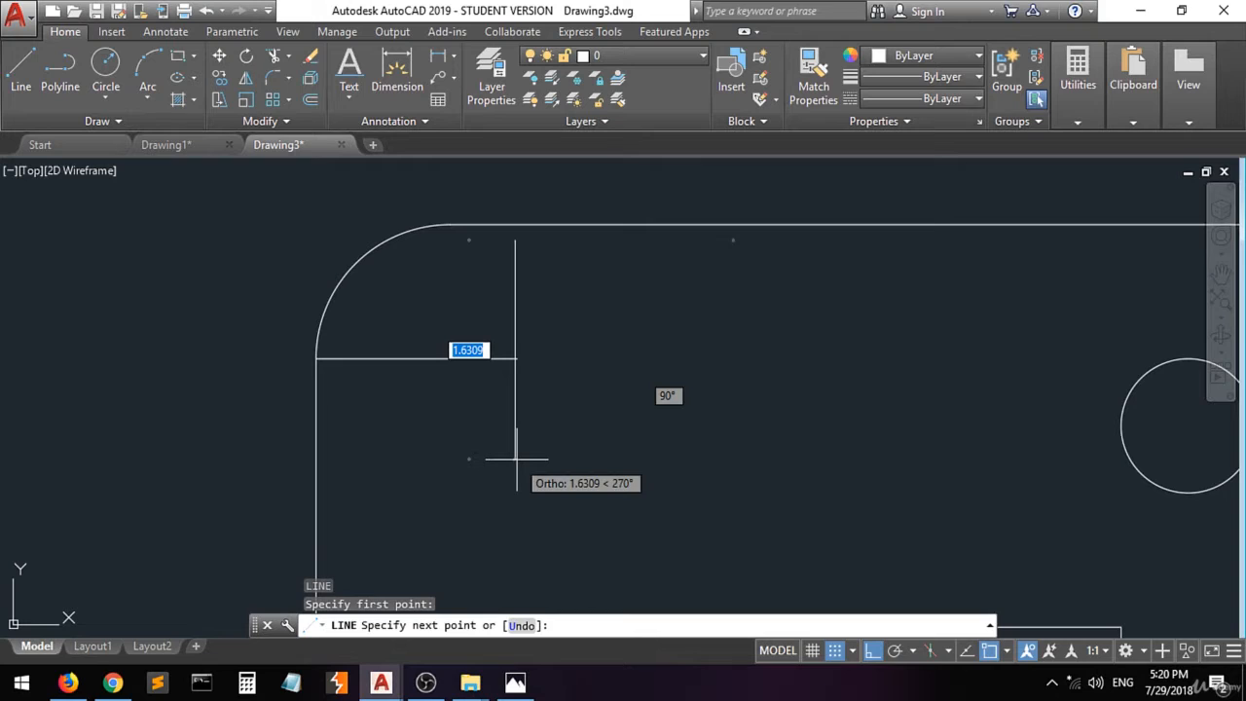
key("Escape")
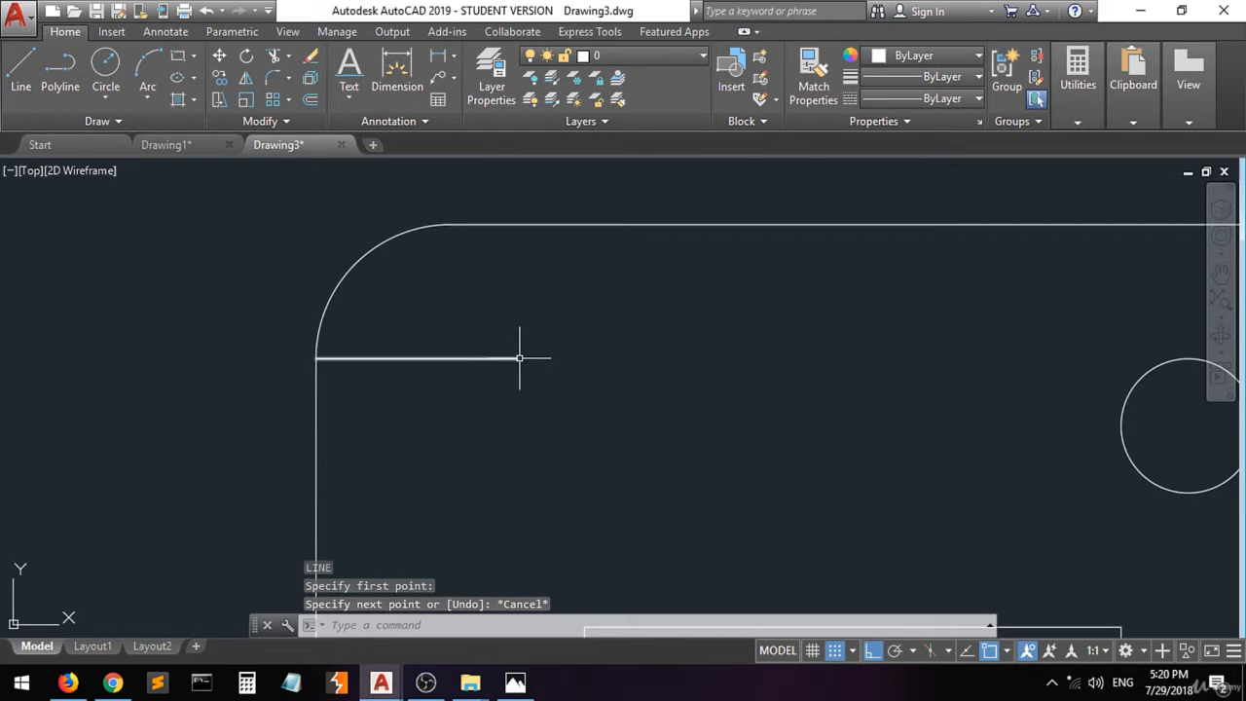
left_click(20, 68)
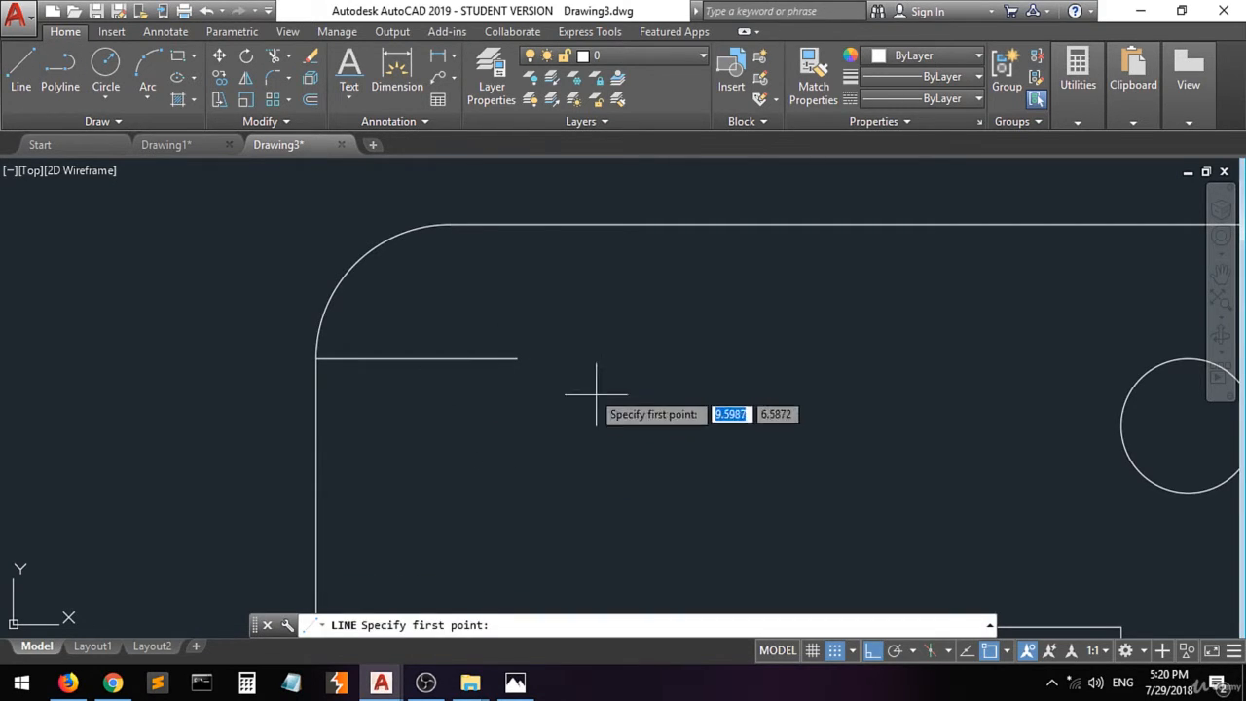
left_click(516, 358)
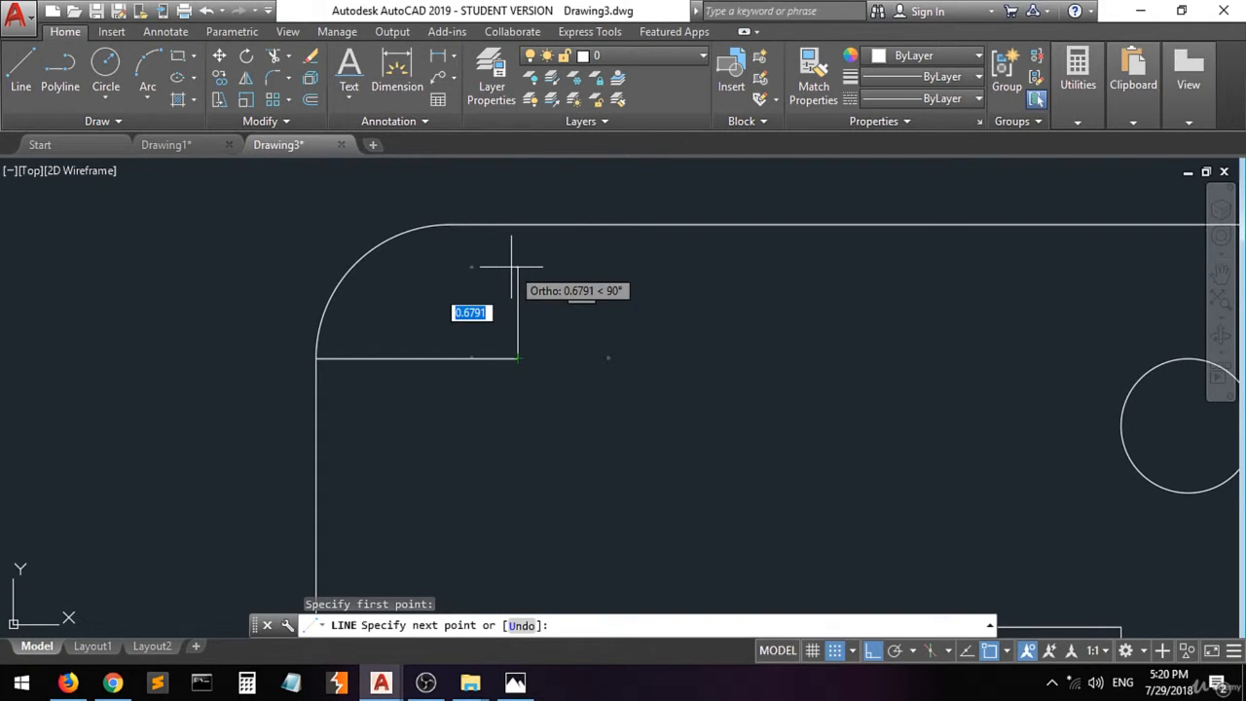
type("<1.5")
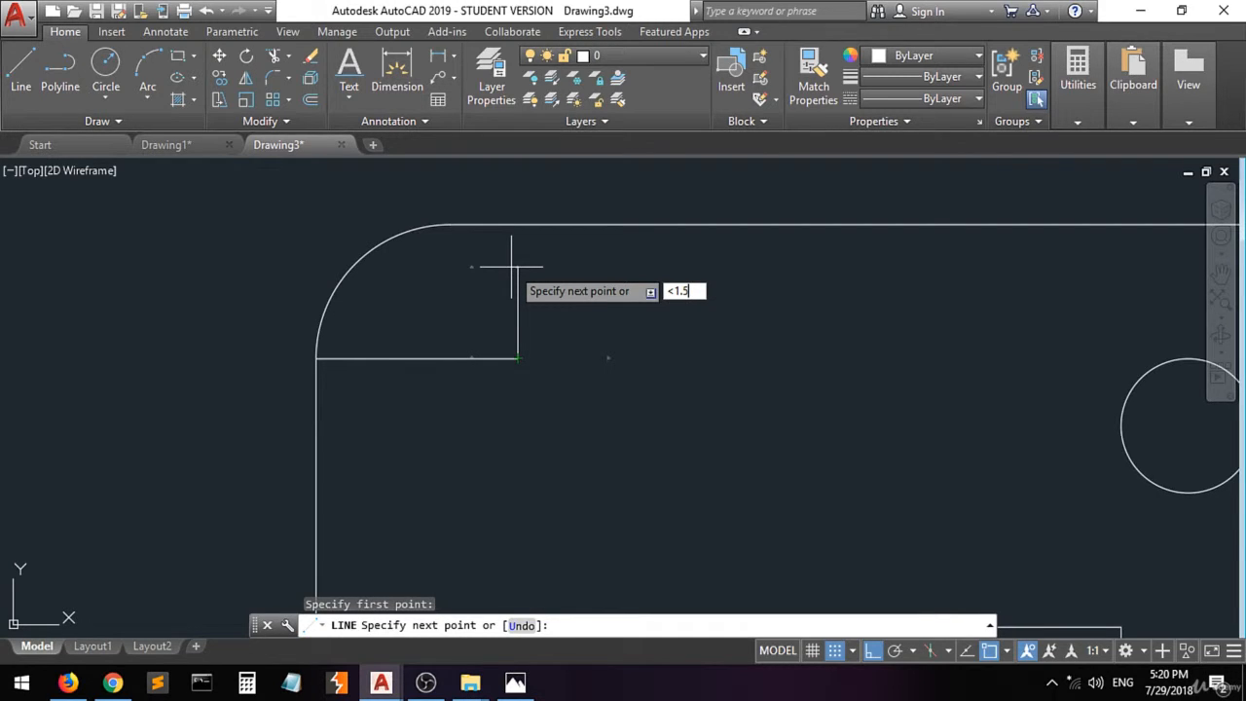
key("Escape")
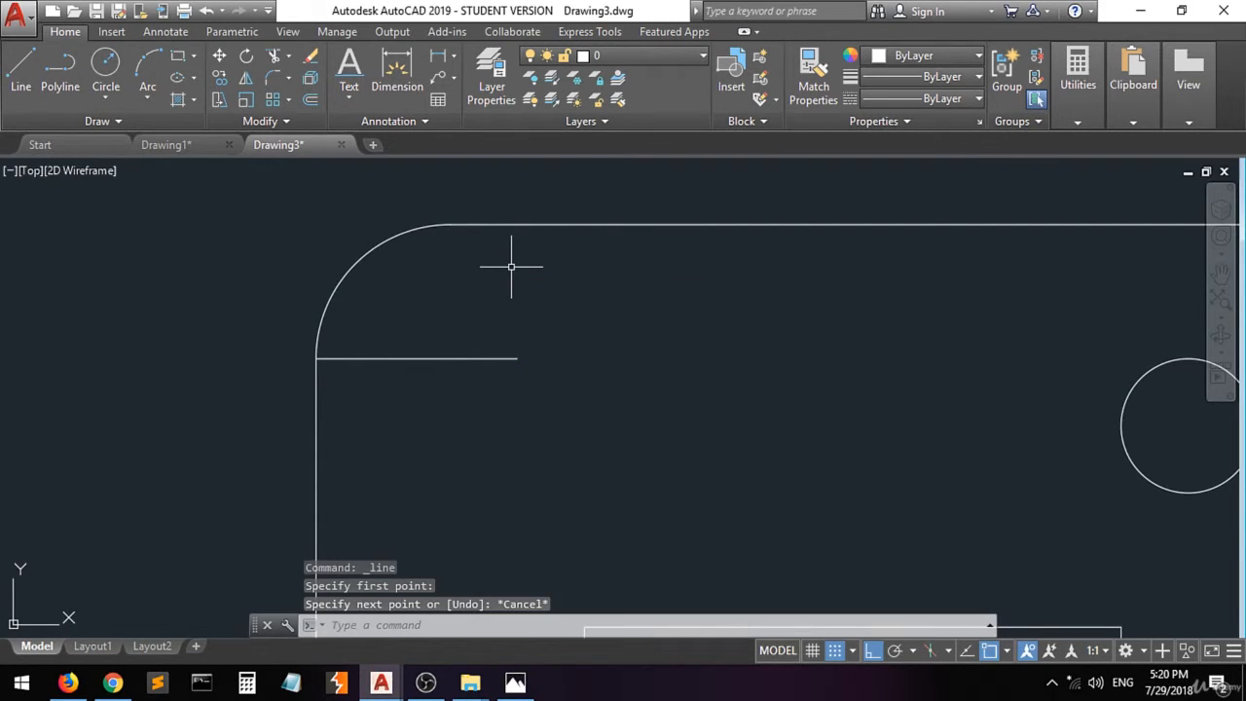
Step: Draw a 1.5-unit line at 90° from the right endpoint of the horizontal guide line
key("Return")
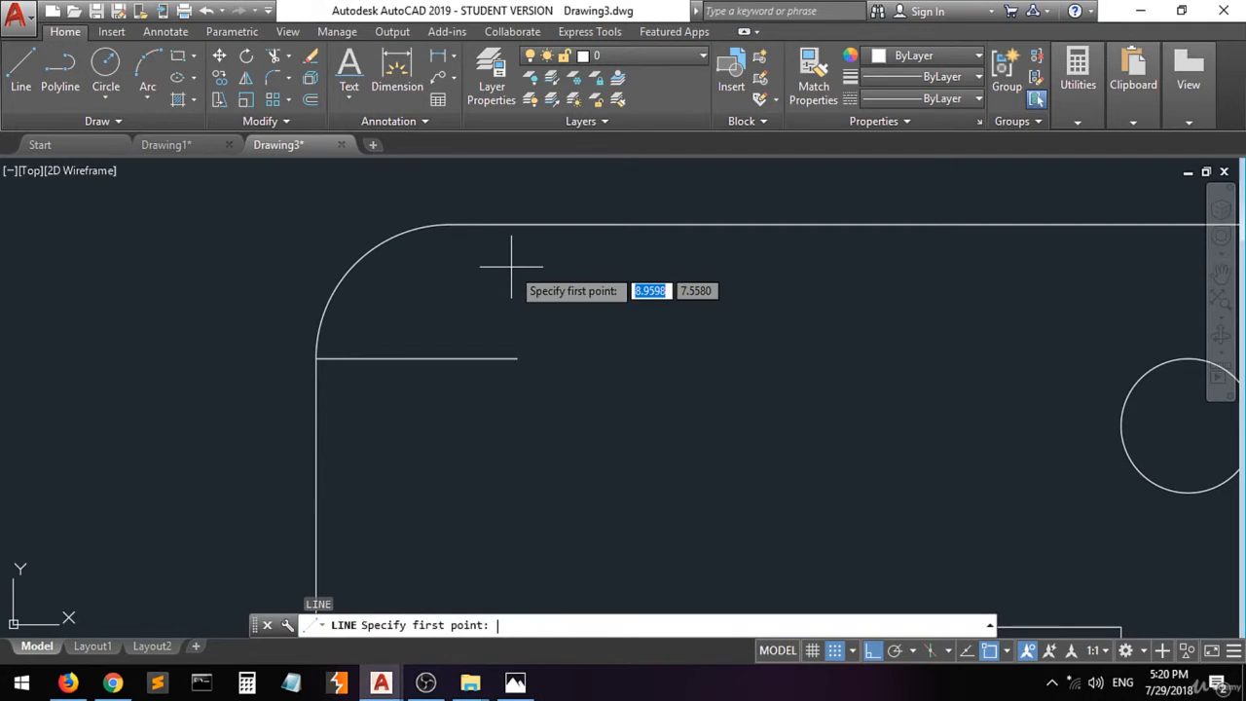
left_click(517, 358)
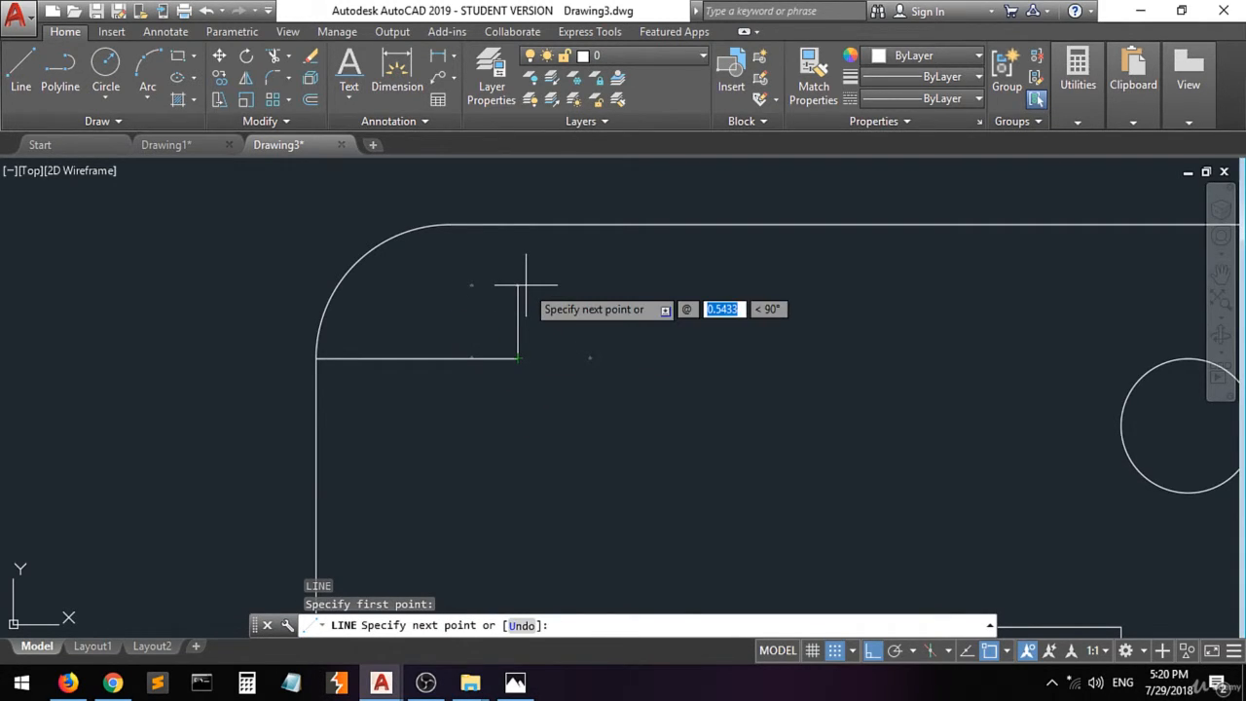
type("1.5")
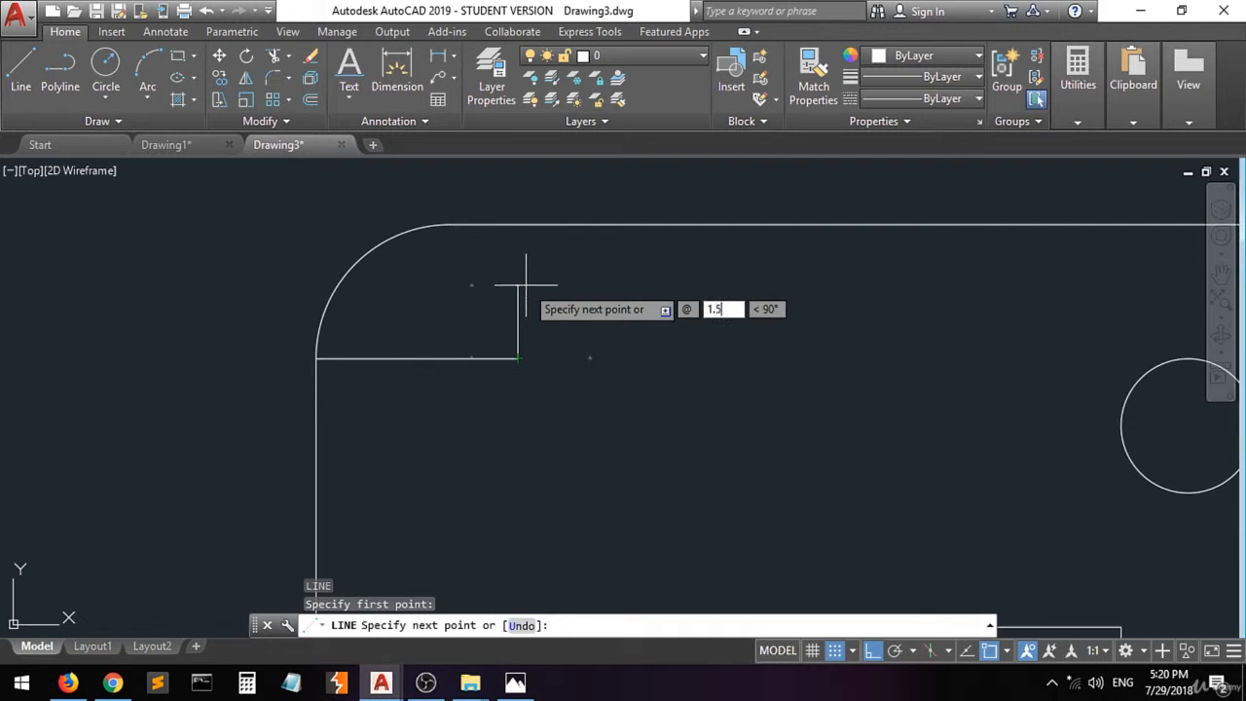
key("Tab")
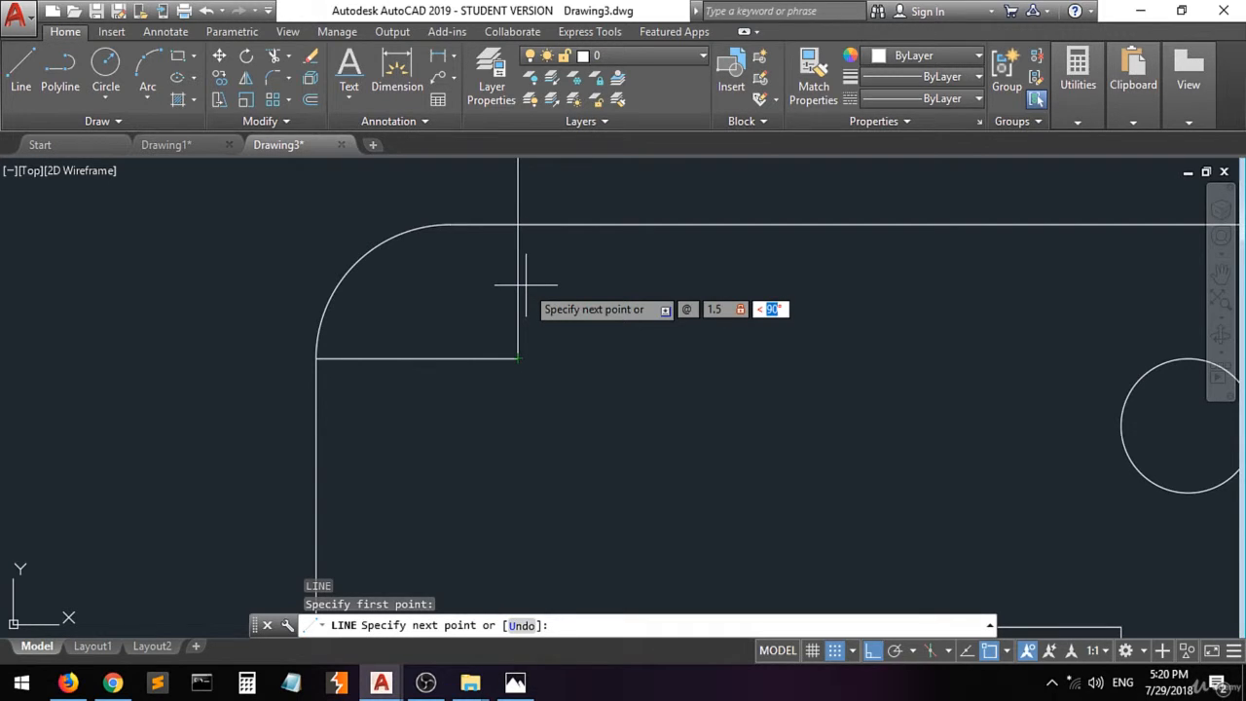
key("Return")
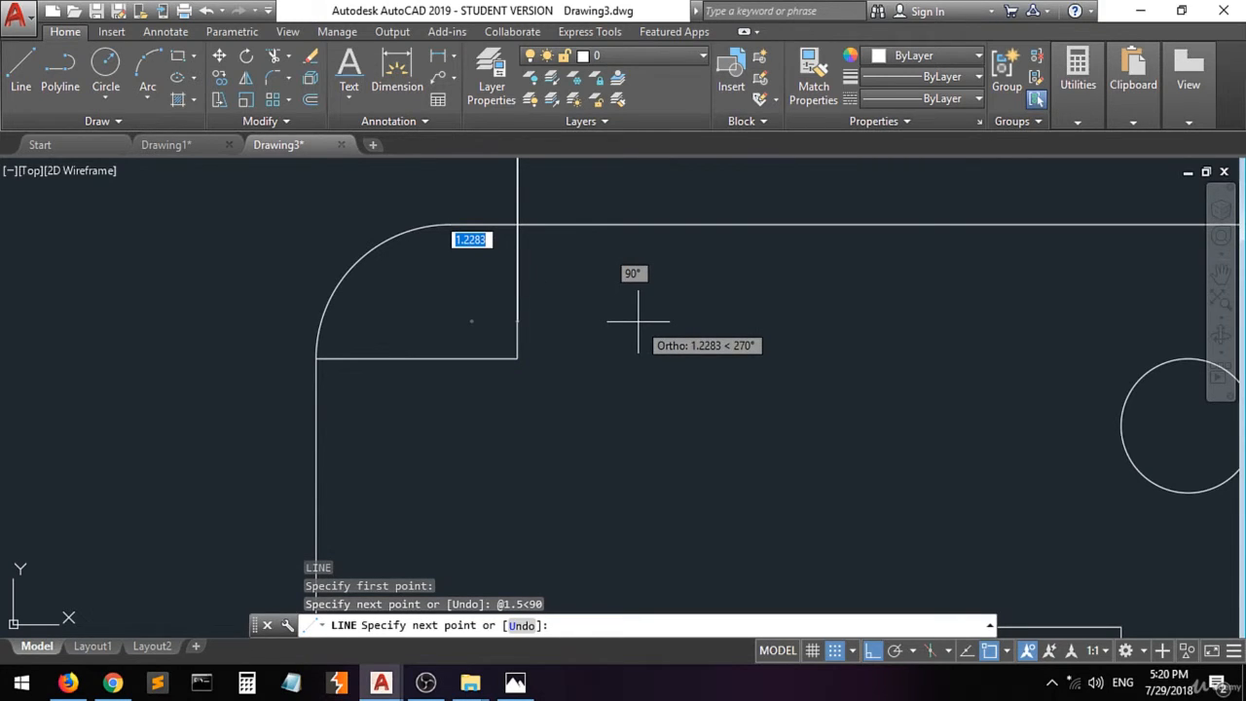
key("Return")
Step: Move the vertical guide line straight down so its upper endpoint lies on the plate's top edge
scroll(523, 353, "down", 2)
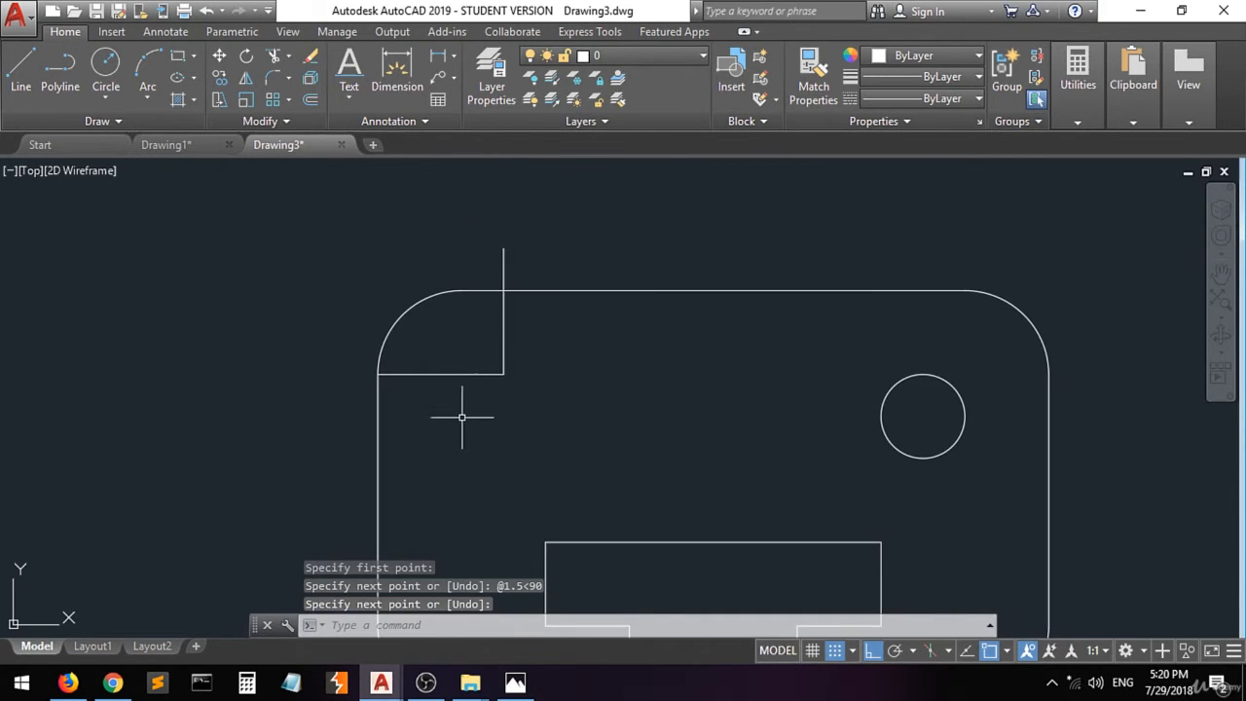
left_click(503, 321)
left_click(498, 334)
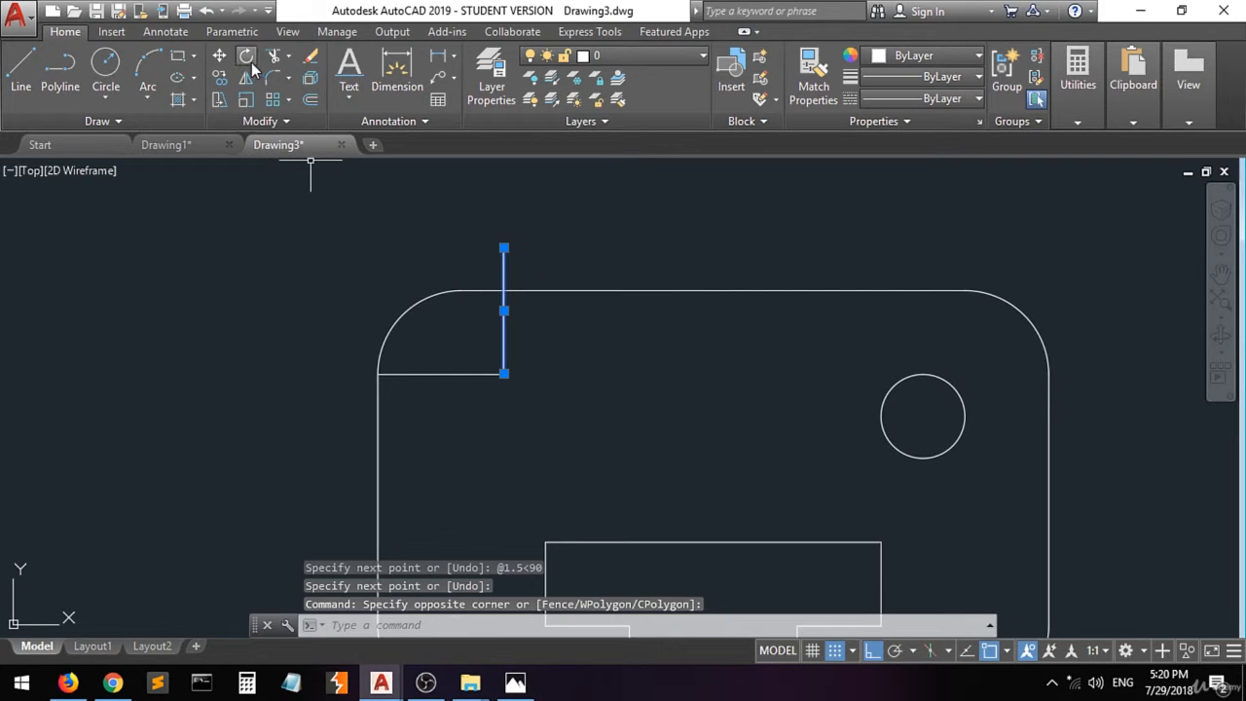
left_click(219, 55)
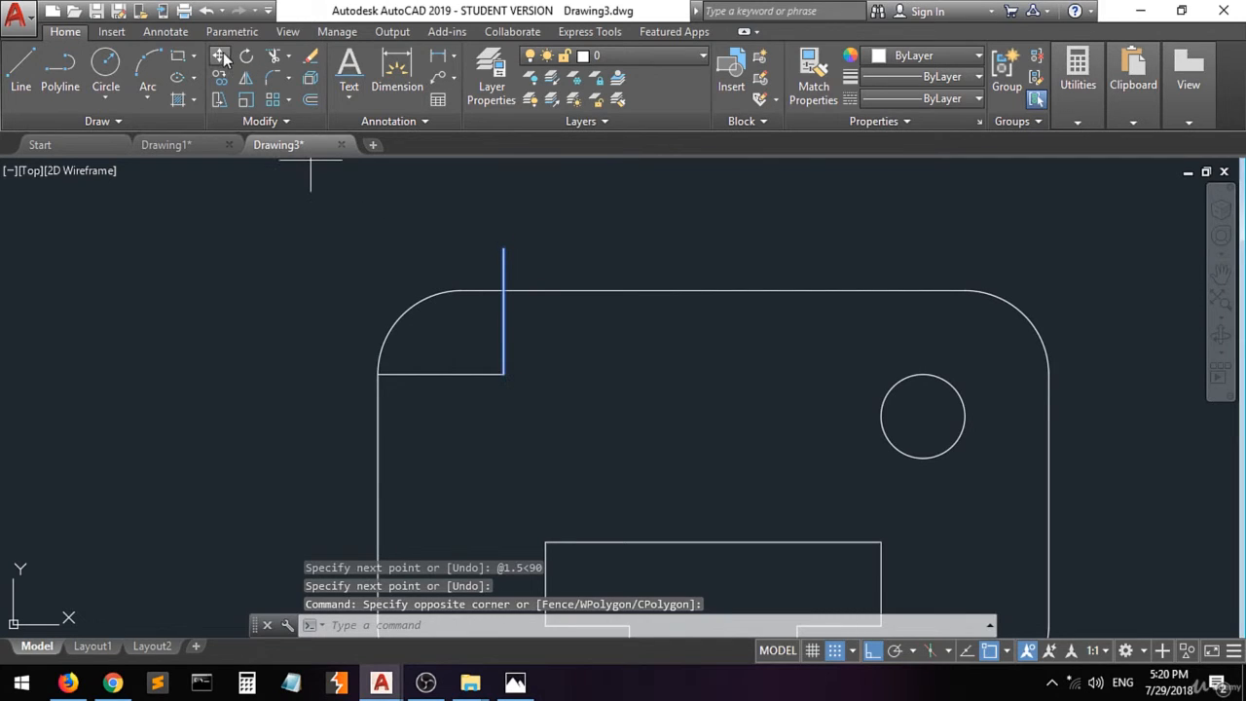
left_click(503, 247)
left_click(505, 288)
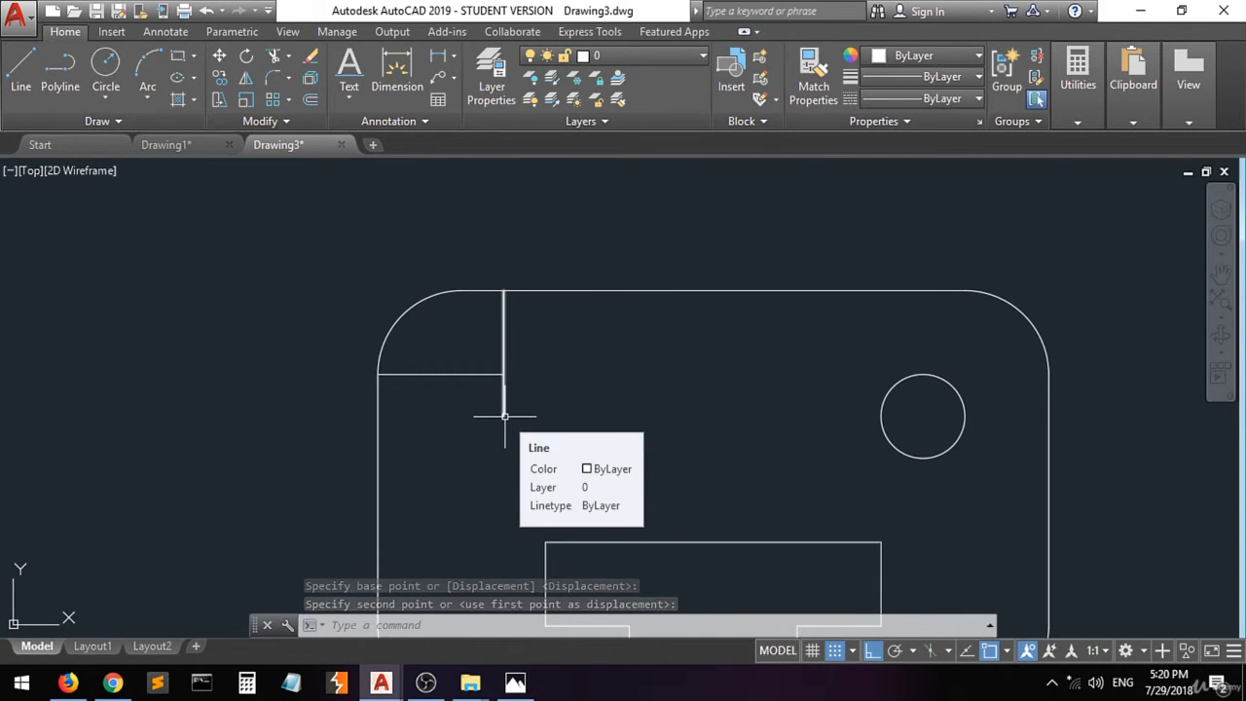
Step: Draw a circle of diameter 1 centred on the lower endpoint of the vertical guide line
left_click(106, 66)
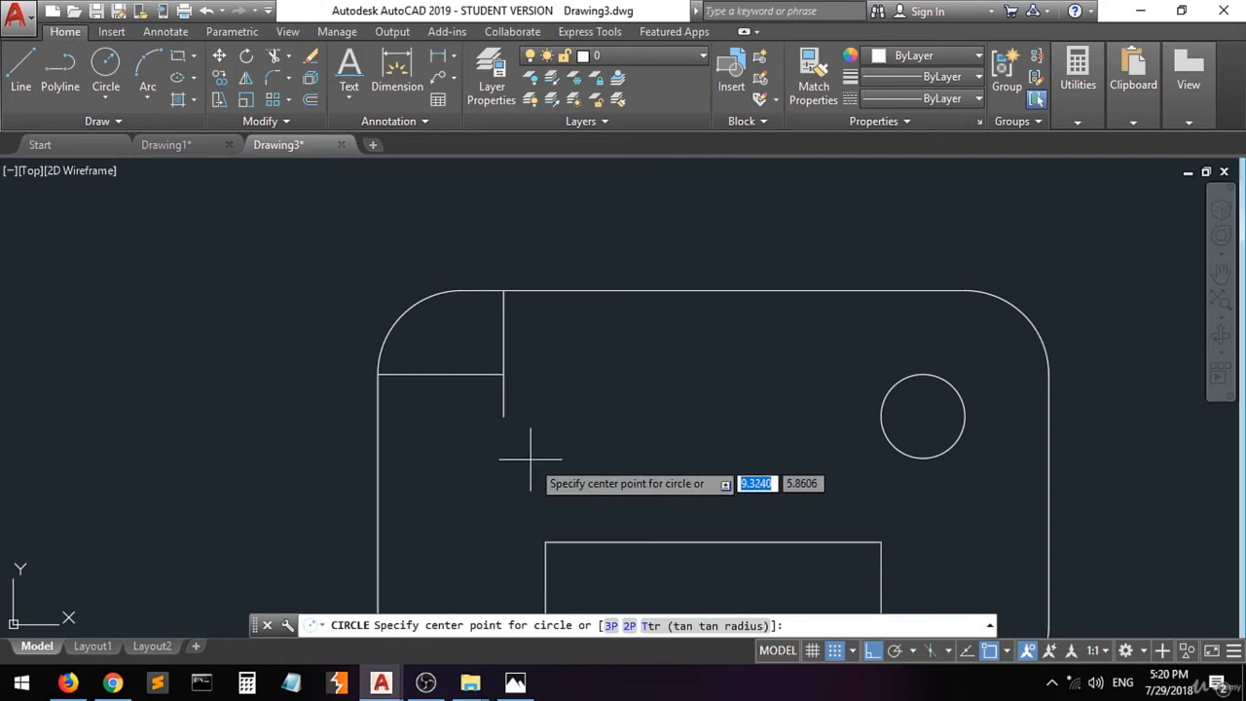
left_click(503, 415)
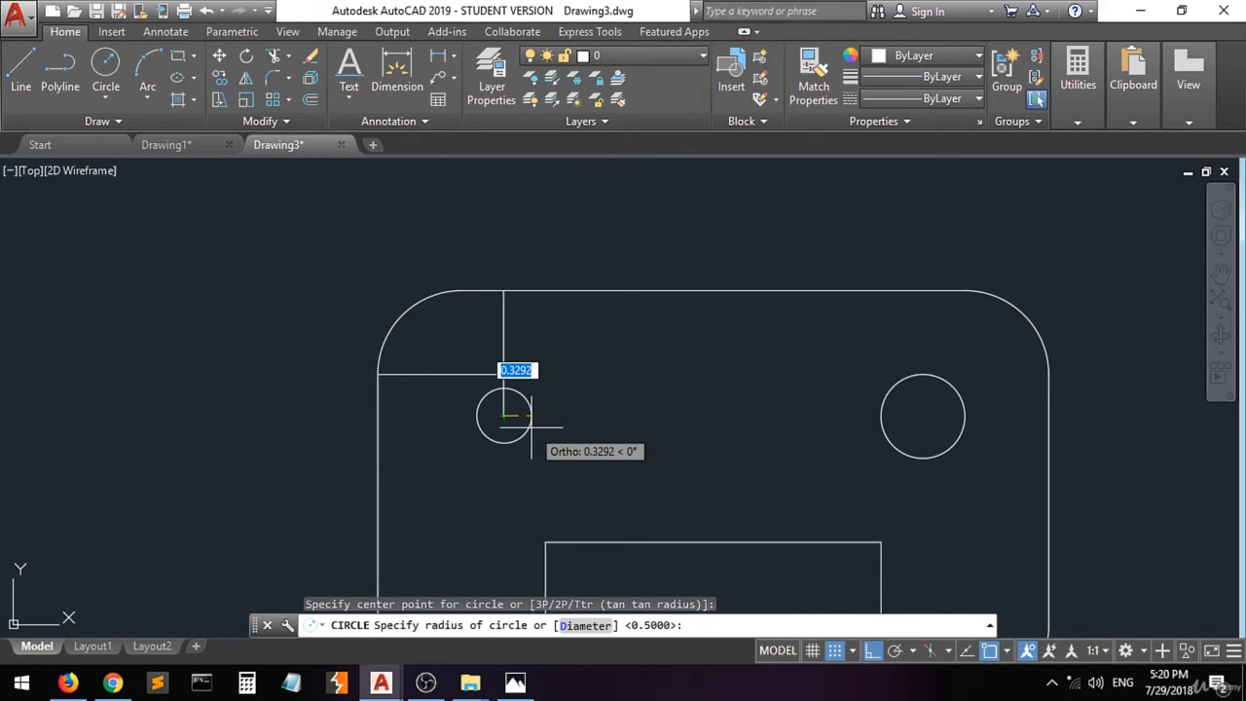
type("d")
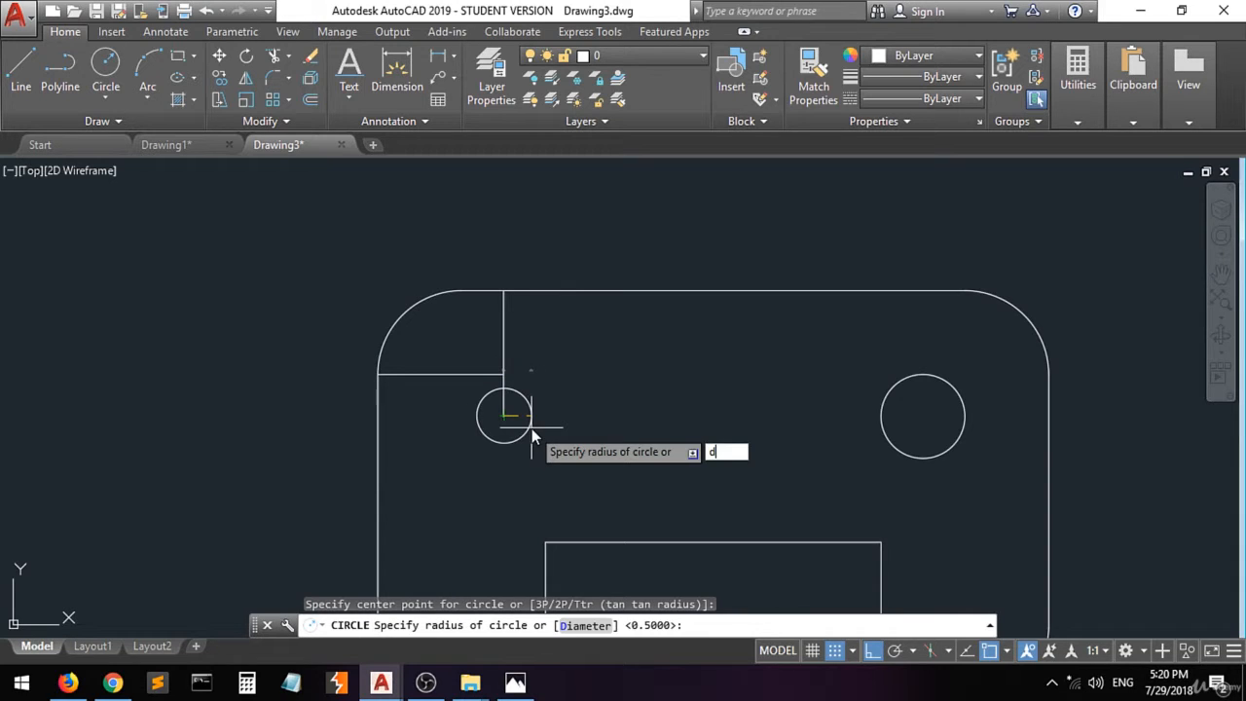
key("Return")
type("1")
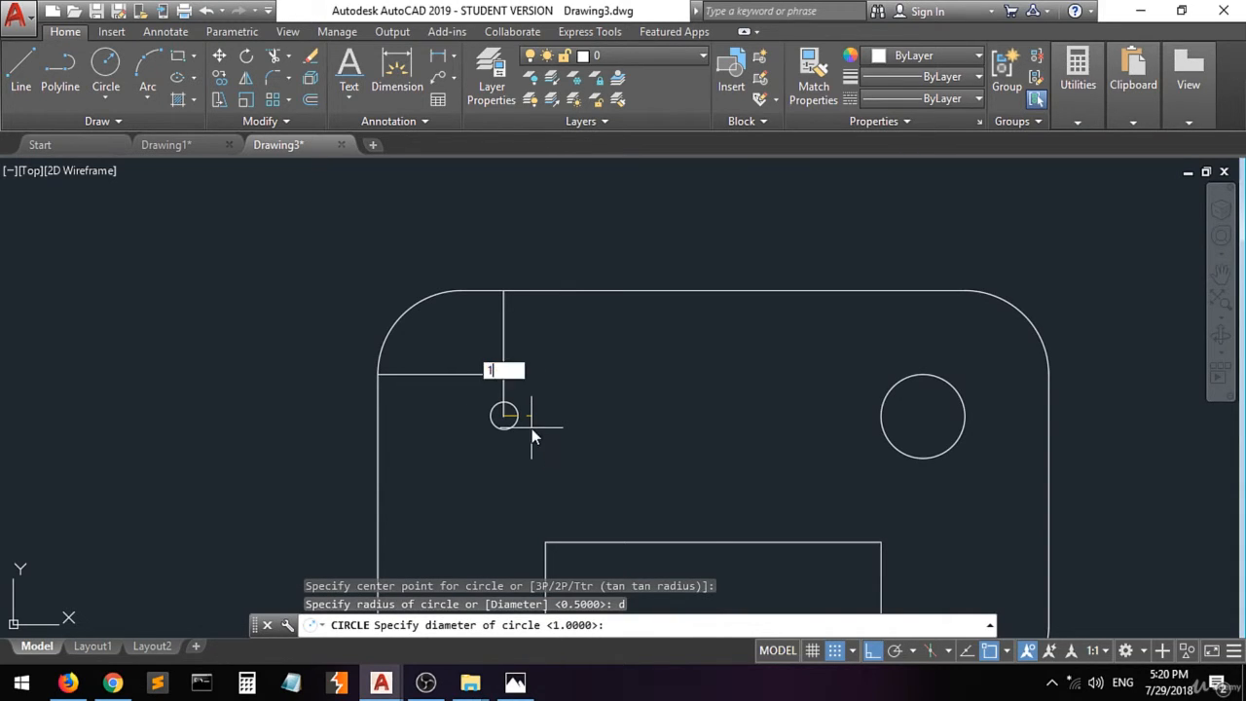
key("Return")
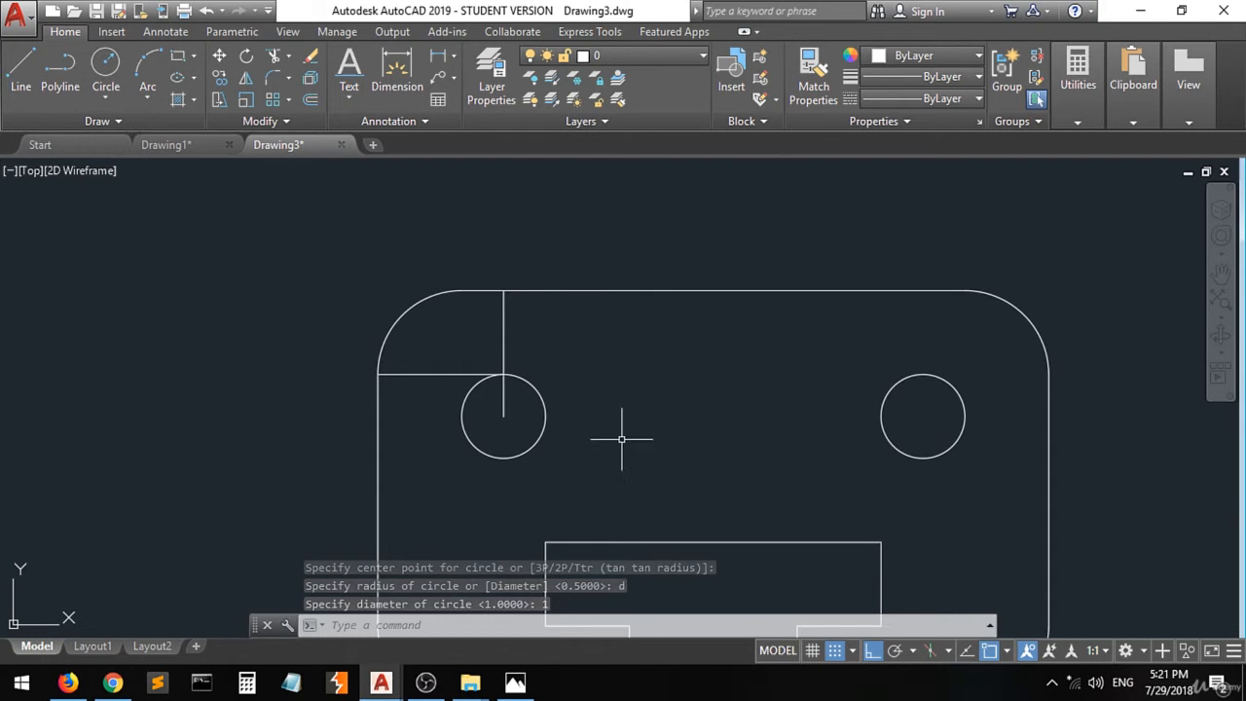
Step: Delete the vertical and horizontal guide lines beside the left circle
left_click(513, 321)
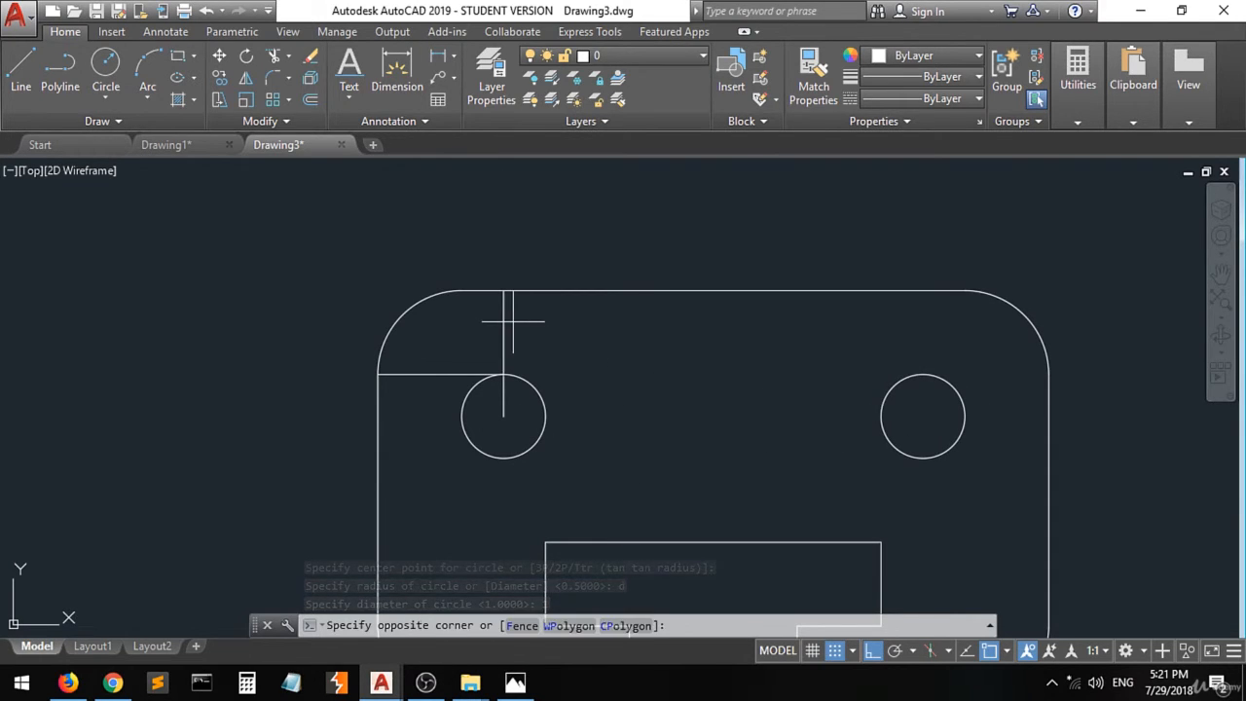
left_click(439, 335)
left_click(443, 356)
left_click(424, 398)
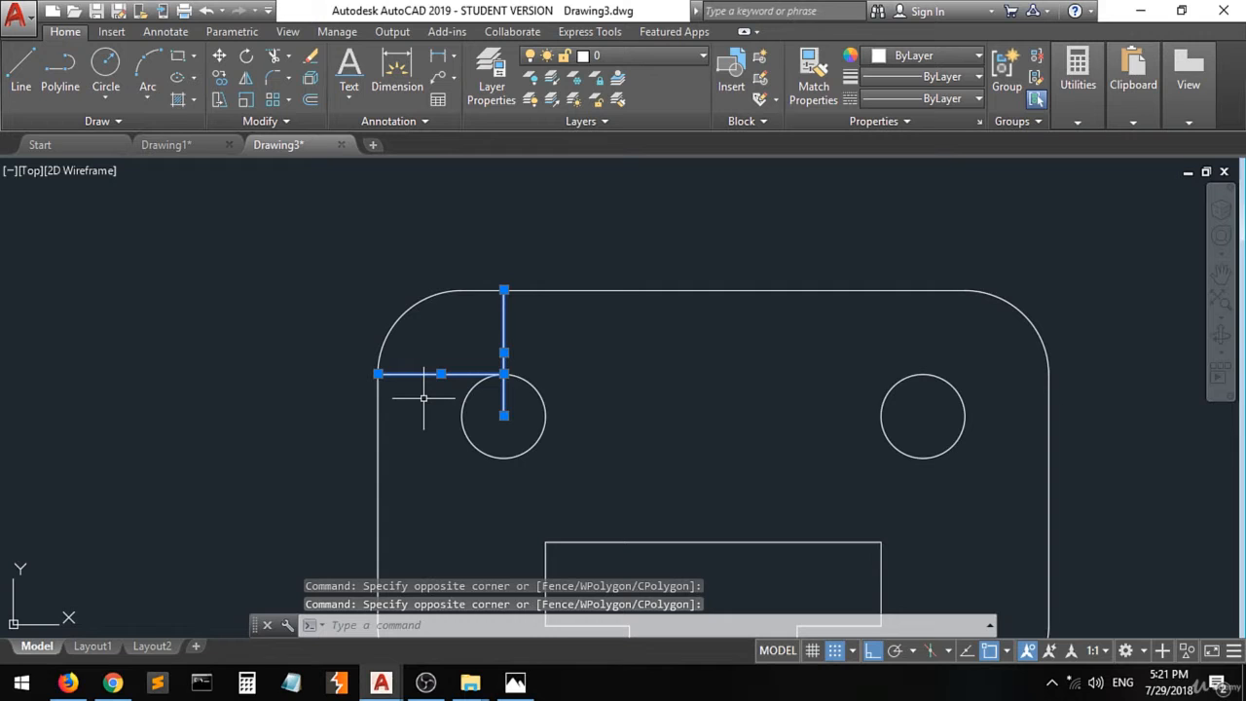
key("Delete")
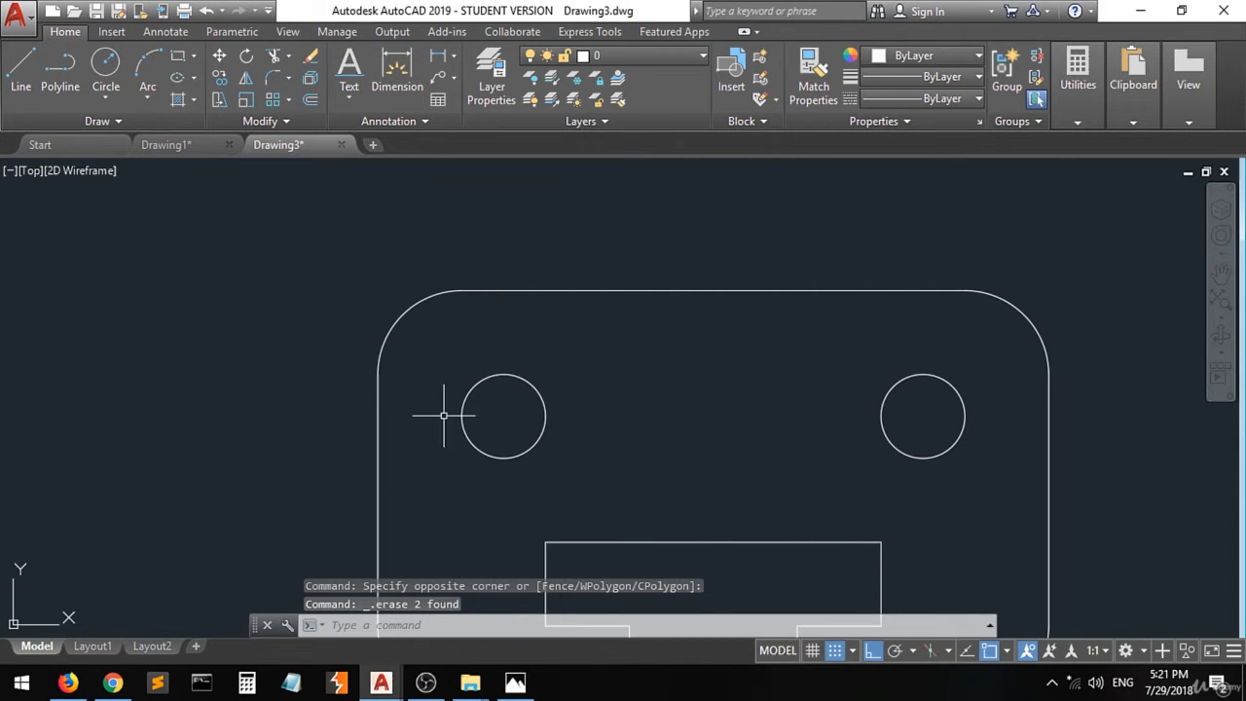
Step: In Photos, mark a dot at the top of each slot circle where the upper slot line meets it, and return to Drawing3 in AutoCAD
left_click(518, 683)
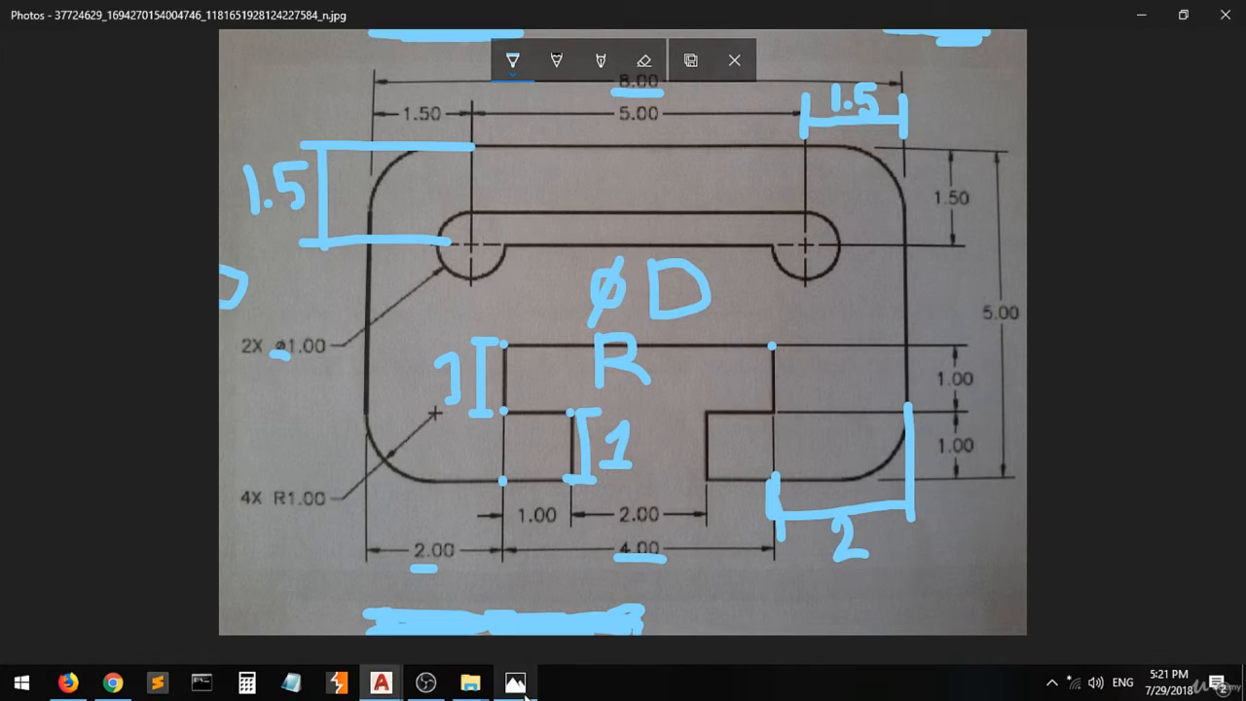
left_click(804, 212)
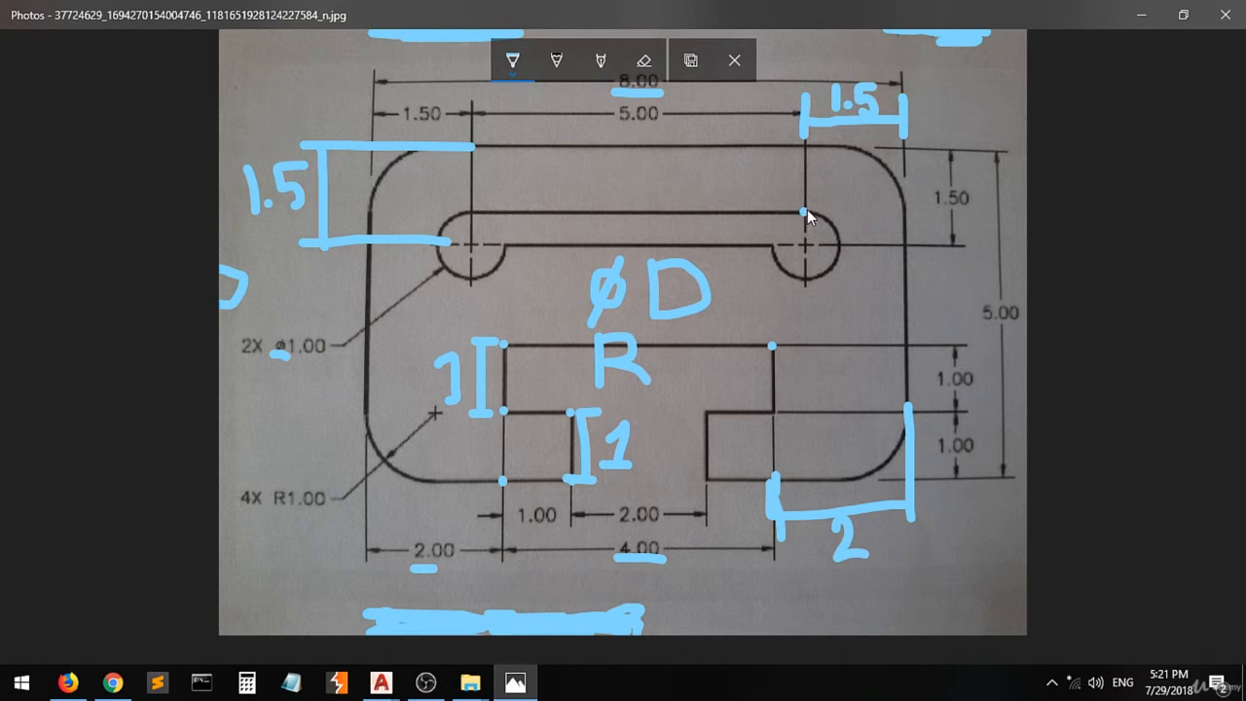
left_click(469, 212)
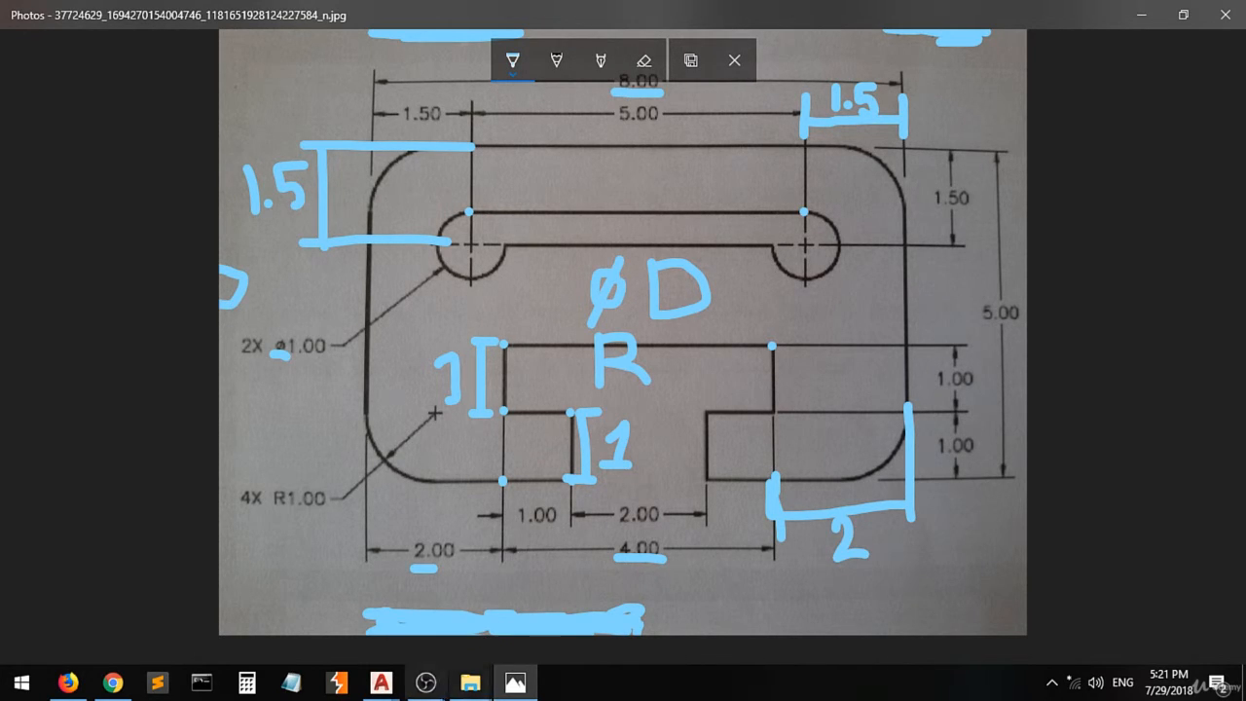
mouse_move(389, 666)
left_click(480, 605)
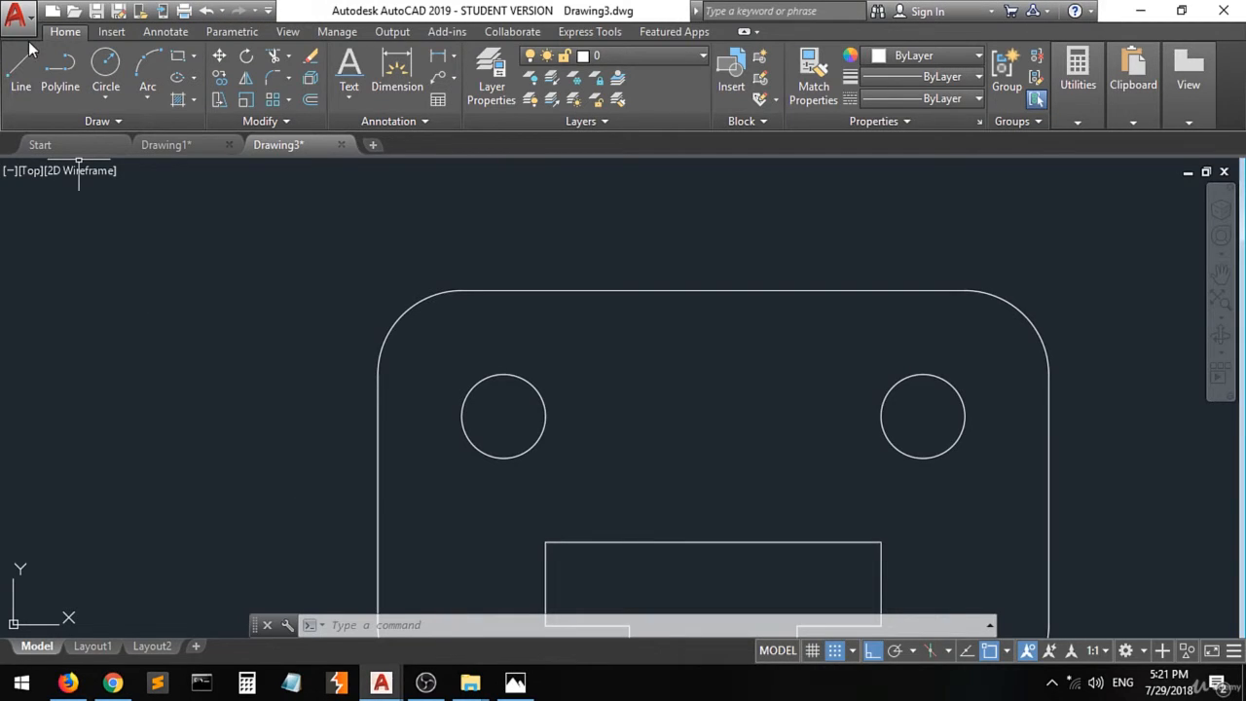
Step: Draw a horizontal line from the top quadrant of the right circle to the top quadrant of the left circle
scroll(270, 322, "down", 2)
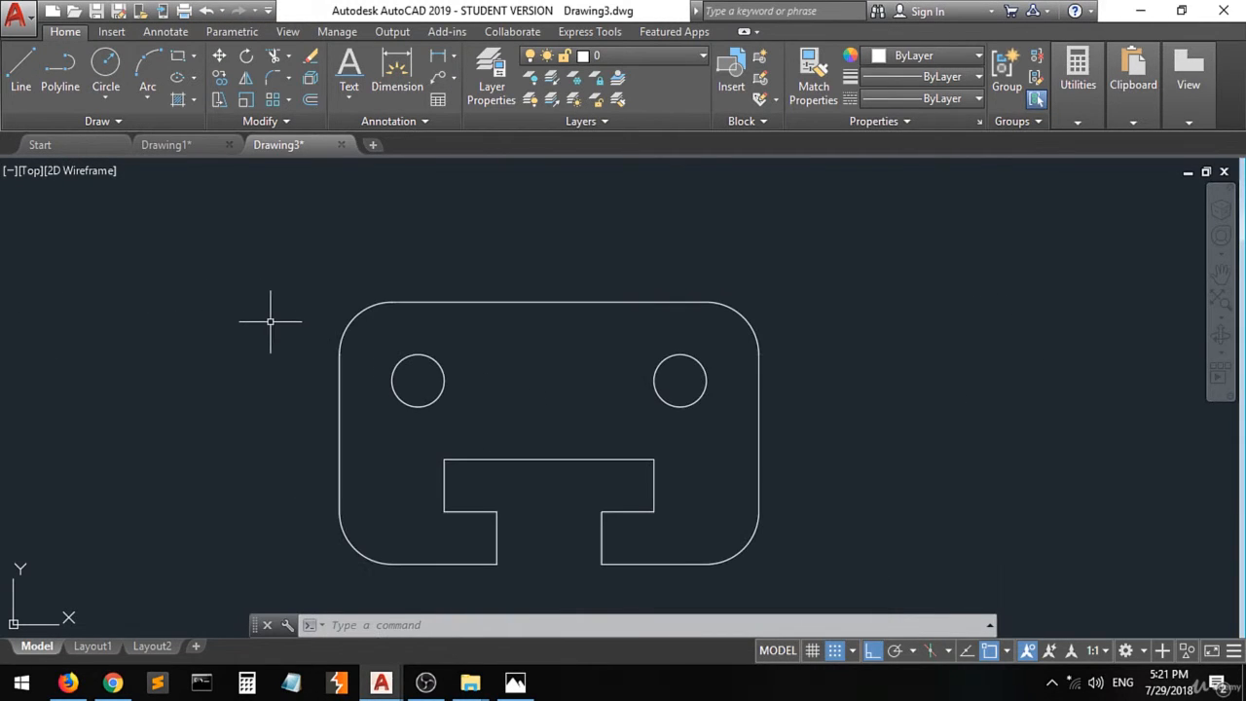
left_click(21, 68)
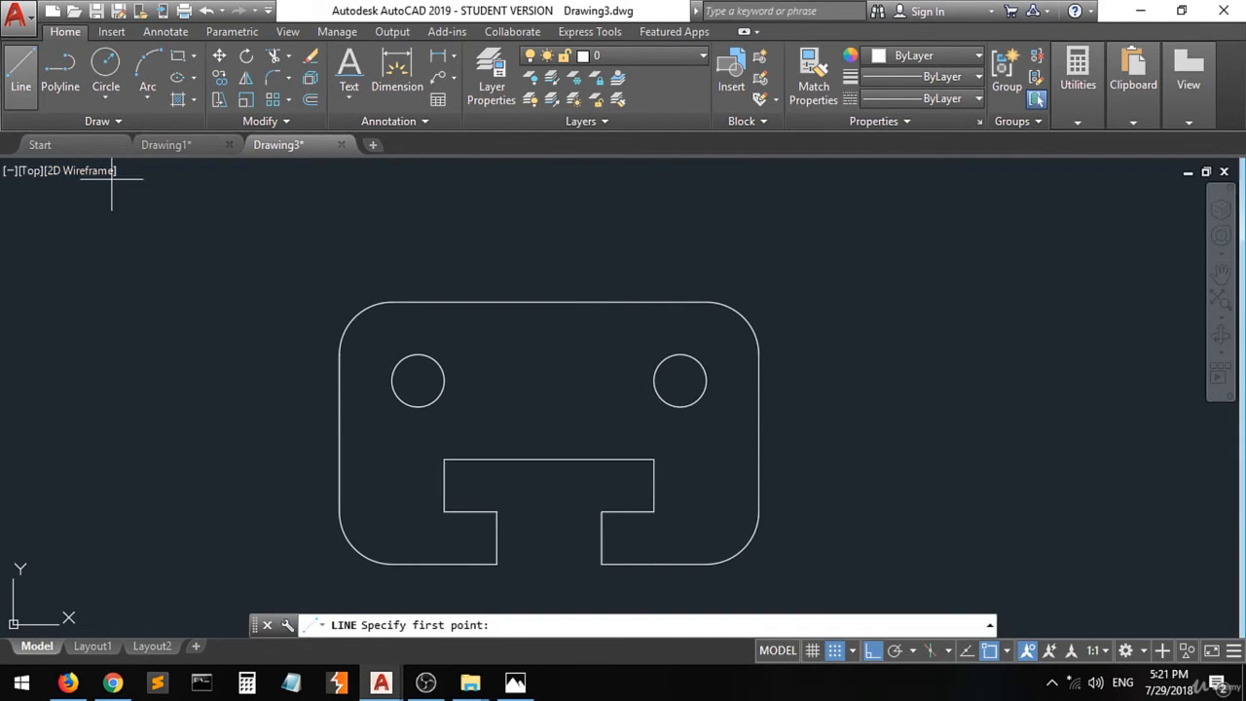
left_click(680, 355)
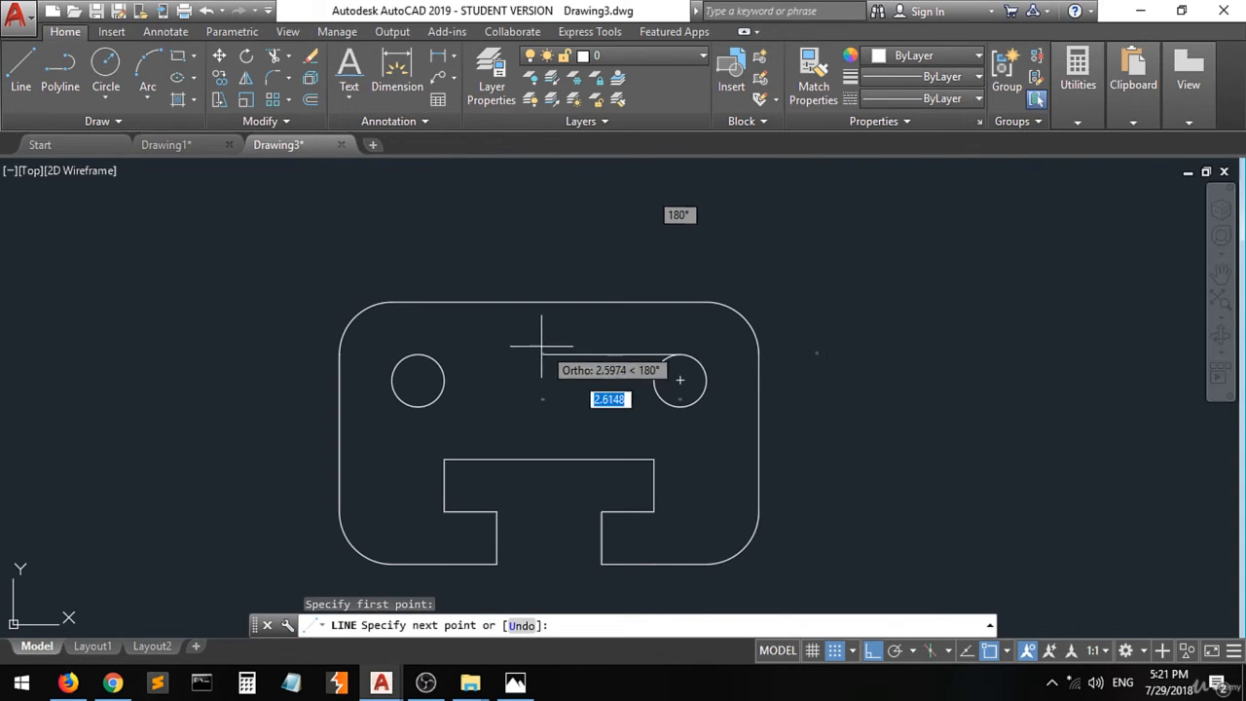
left_click(418, 355)
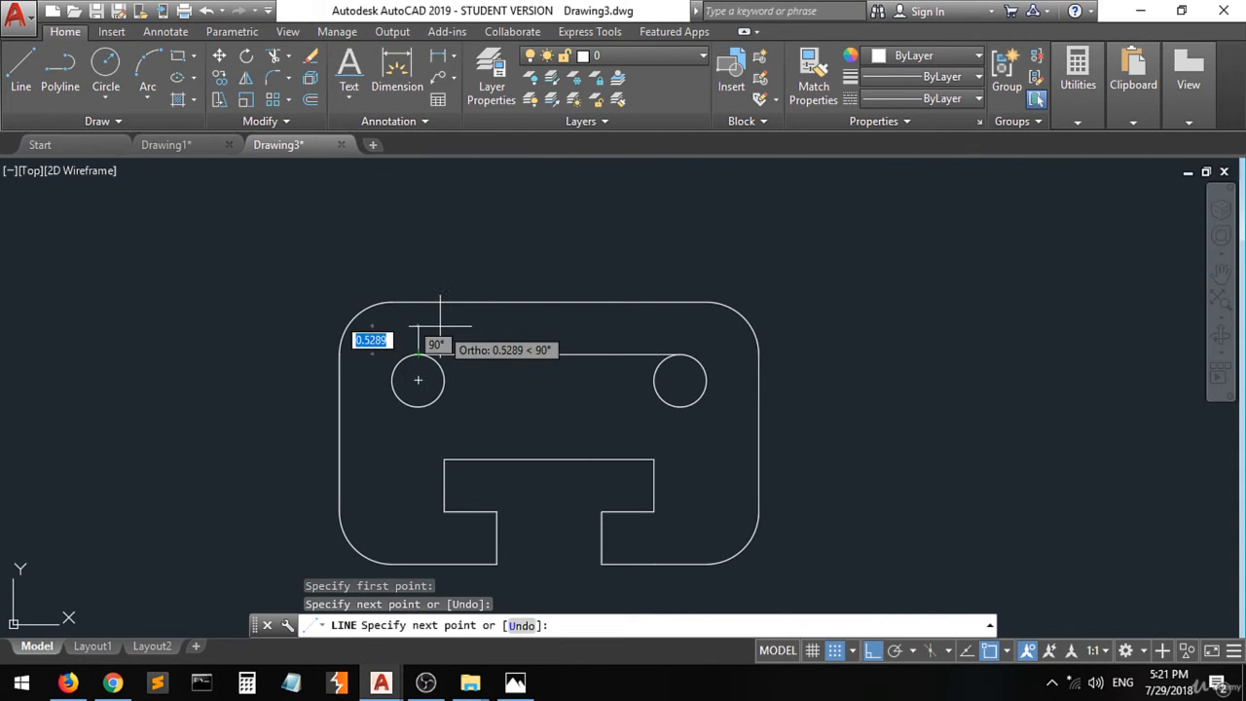
key("Return")
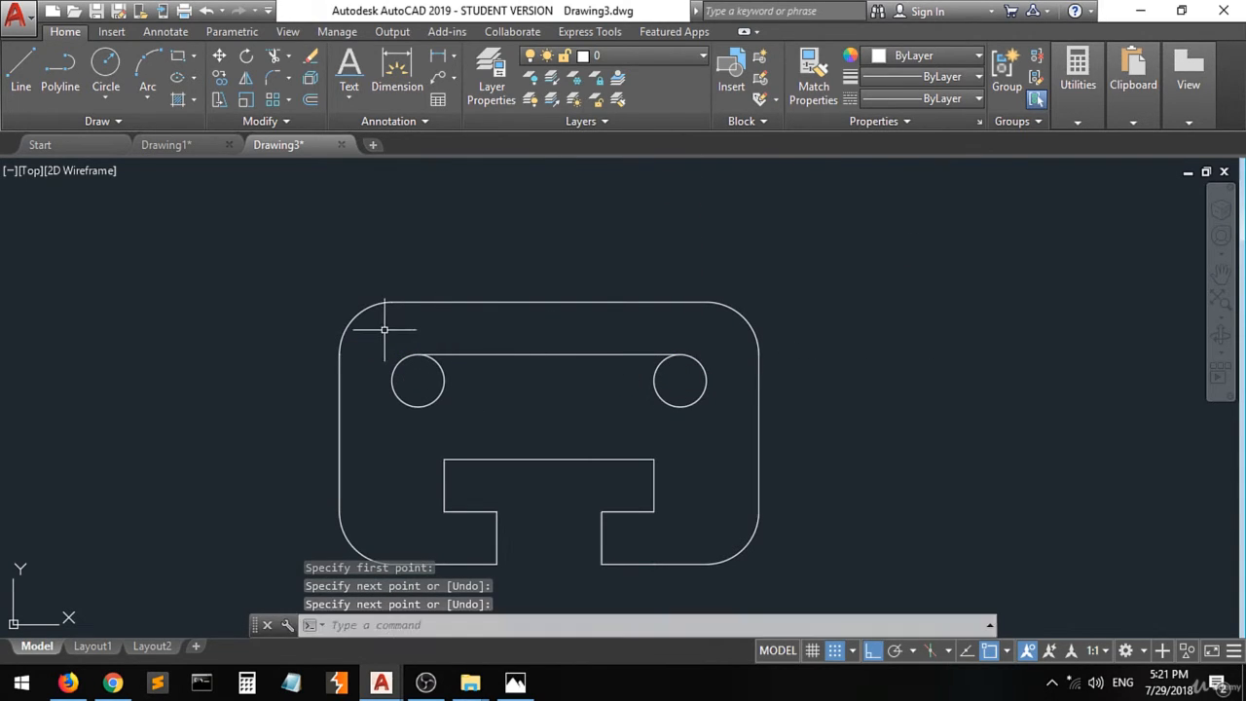
Step: Draw a horizontal line between the circles' inner sides, from the right circle's left quadrant to the left circle's right quadrant
left_click(21, 64)
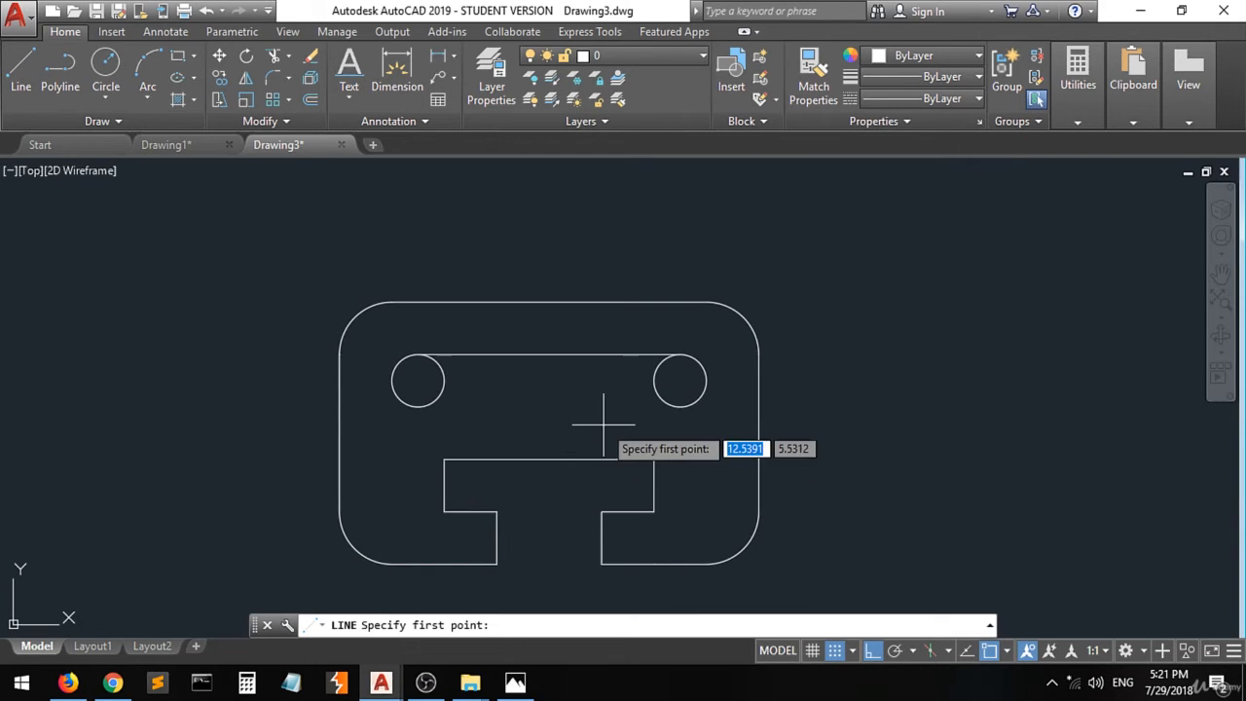
left_click(654, 379)
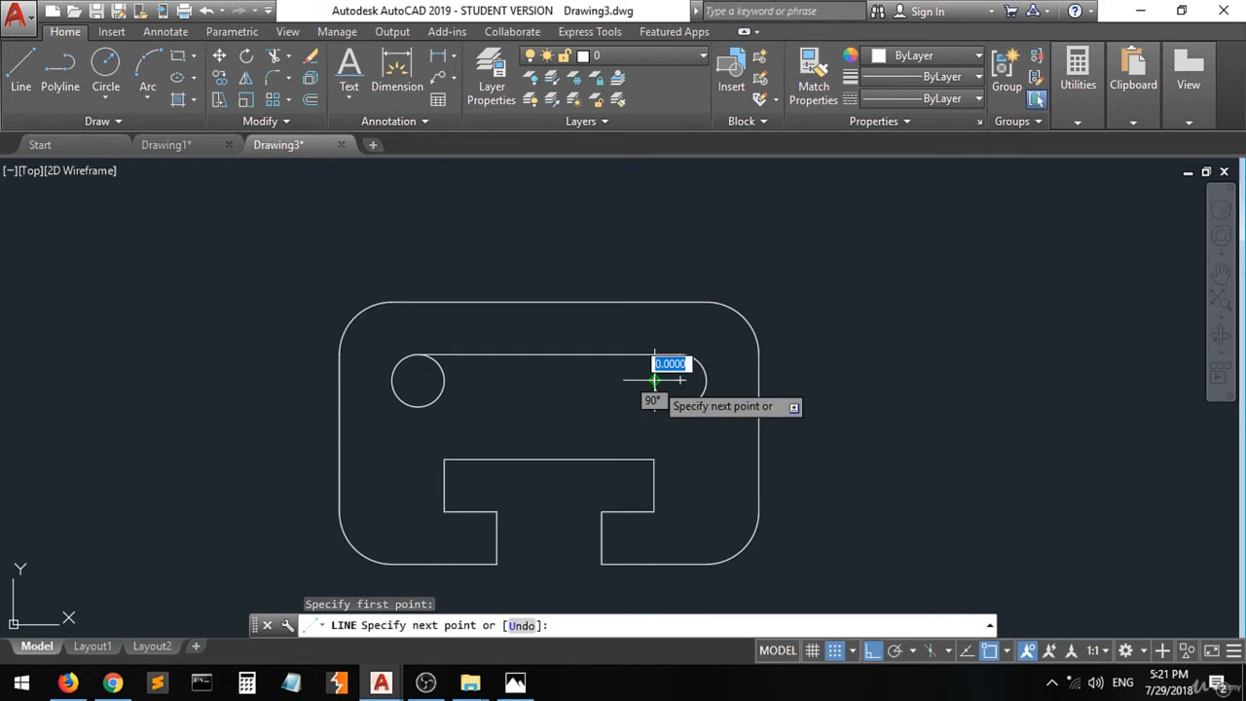
left_click(444, 380)
key("Return")
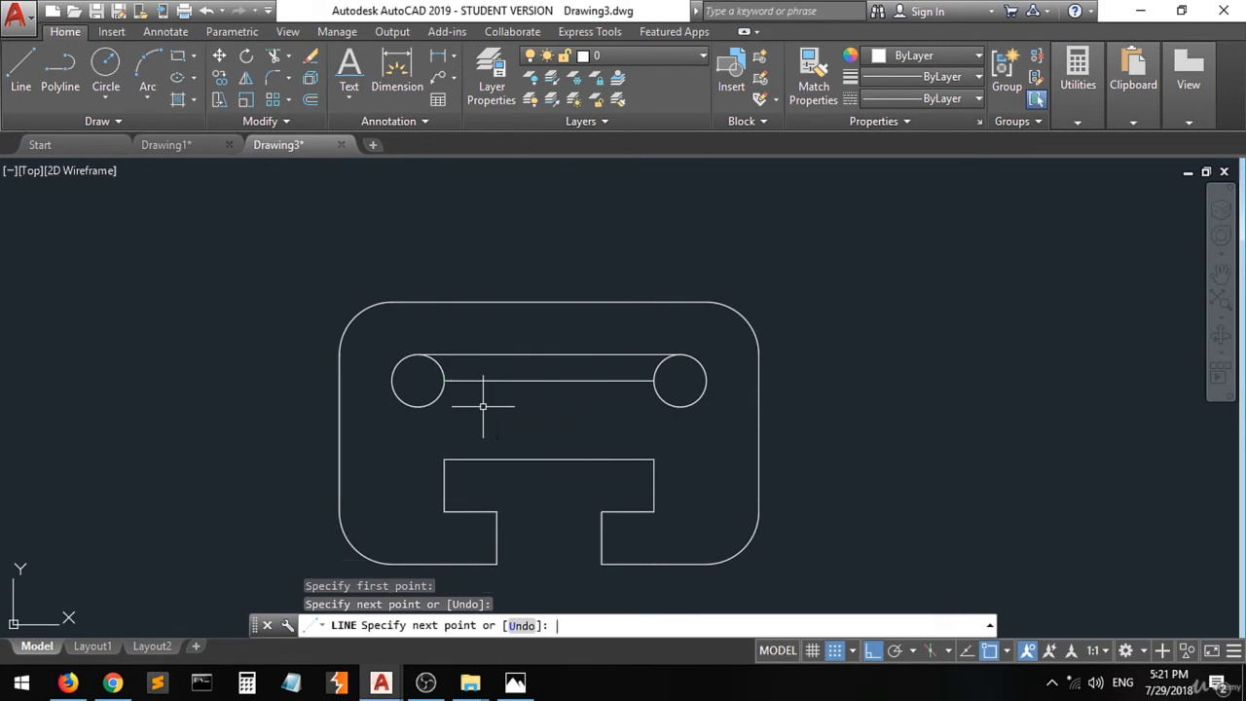
Step: In Photos, mark the inner upper quarter arc of both slot circles on the reference, and return to Drawing3 in AutoCAD
left_click(516, 685)
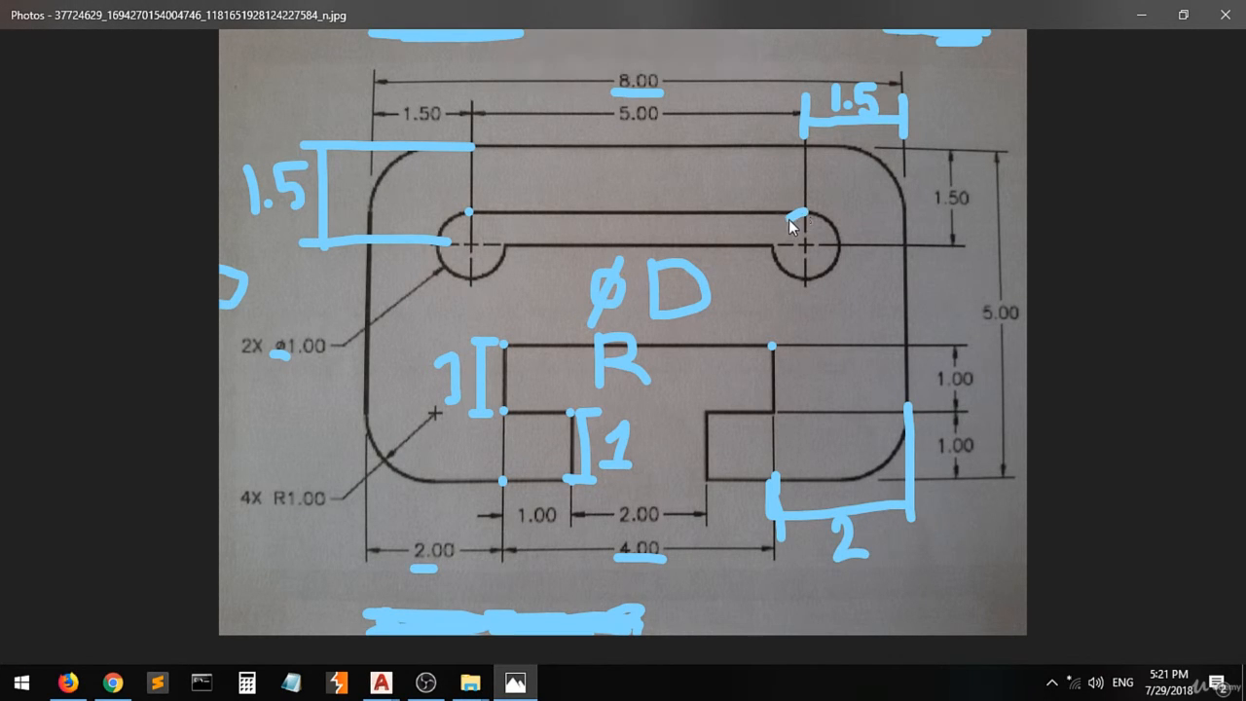
left_click_drag(804, 211, 777, 248)
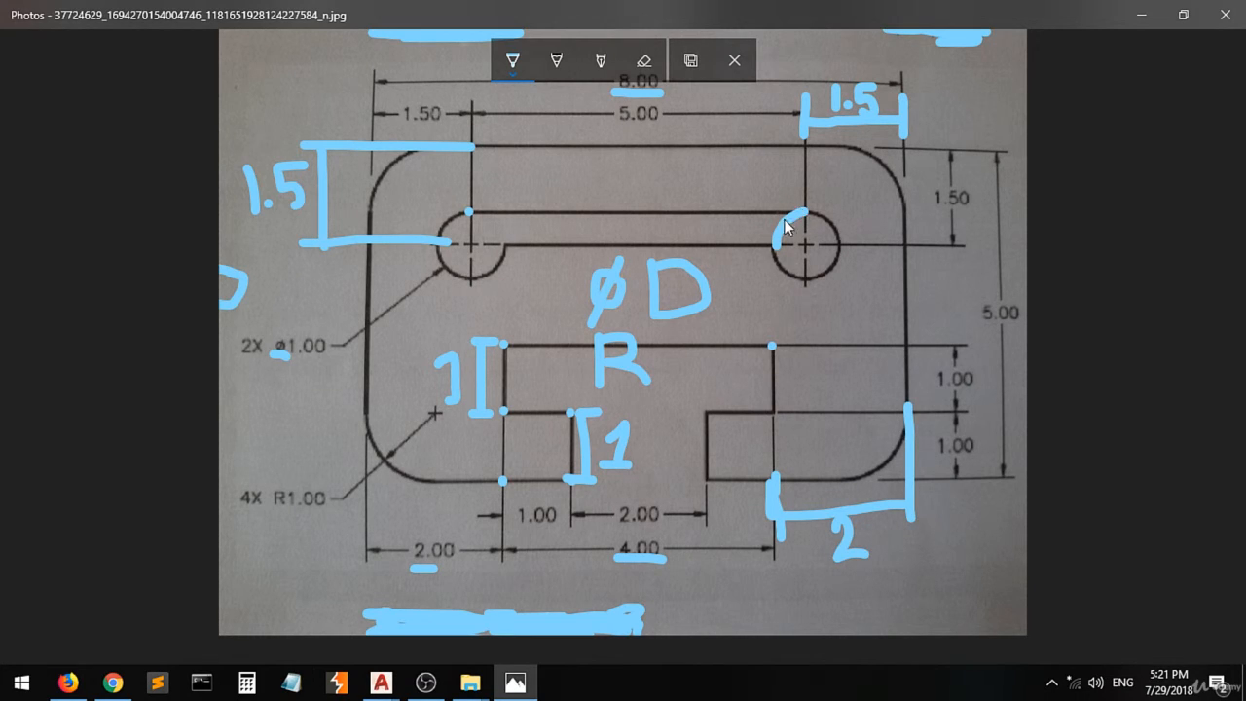
left_click_drag(469, 213, 477, 211)
left_click(381, 683)
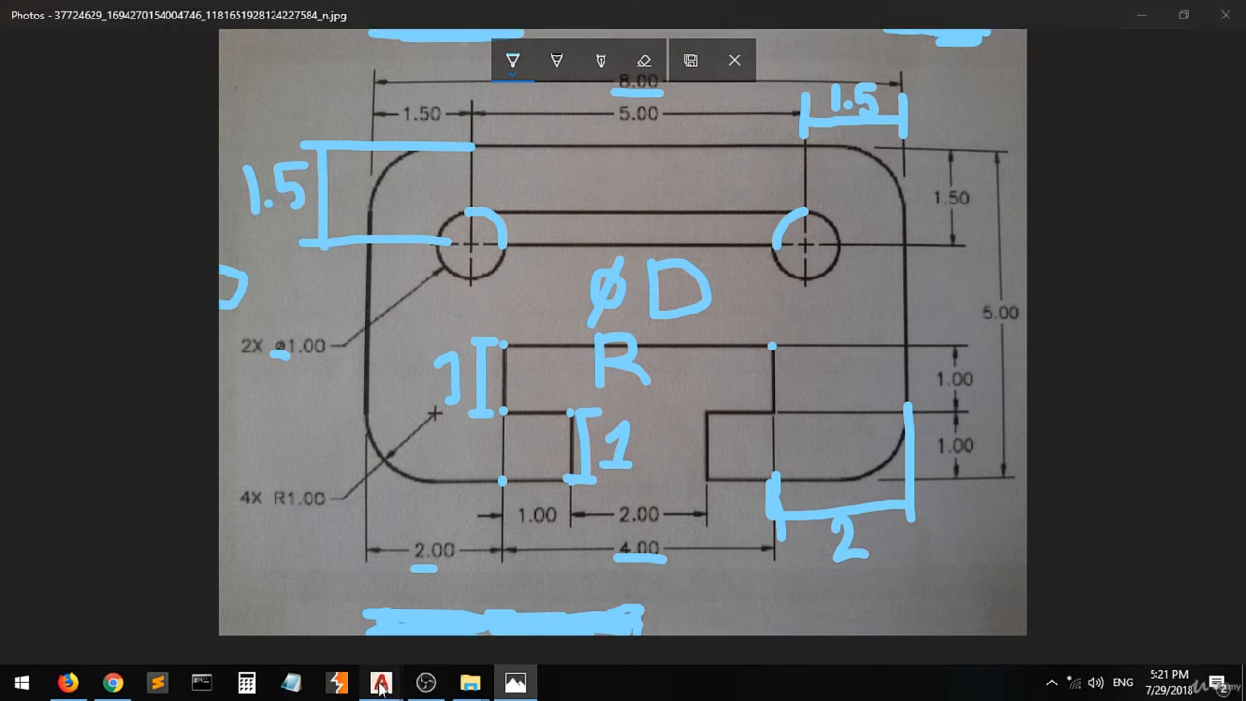
left_click(462, 594)
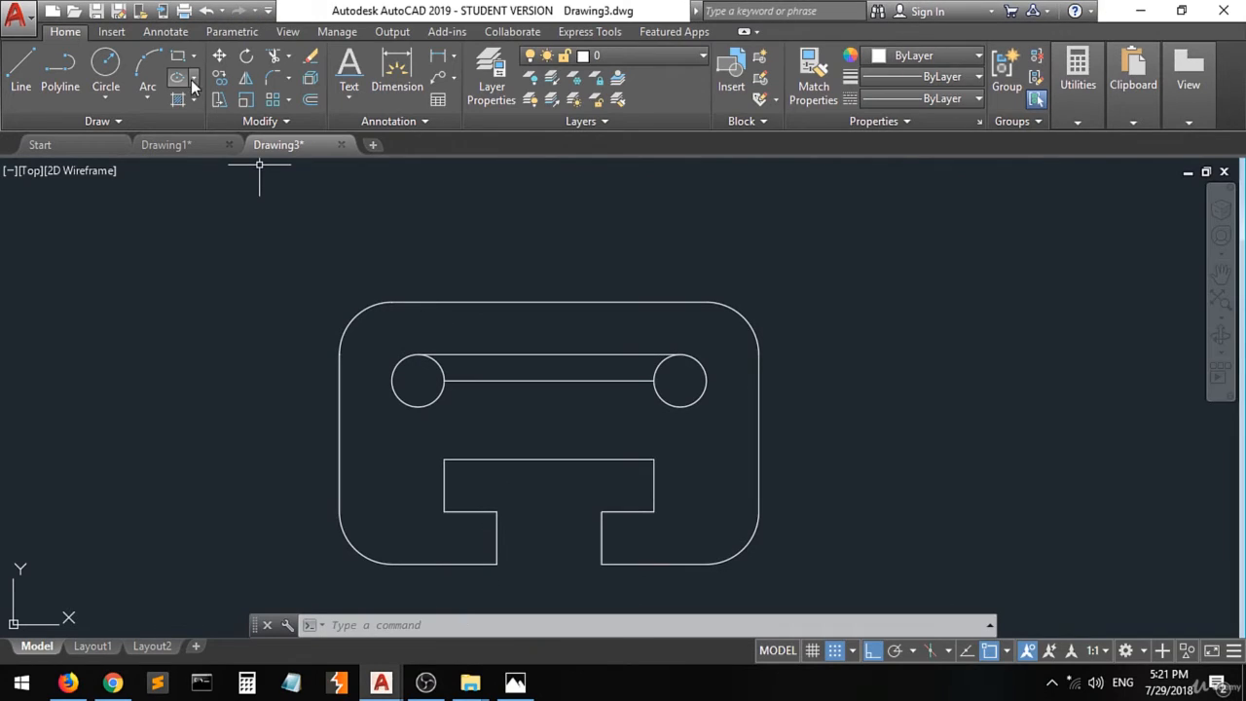
Step: Trim the inner upper quarter arcs of both slot circles, using the two circles and the two horizontal slot lines as cutting edges
left_click(273, 56)
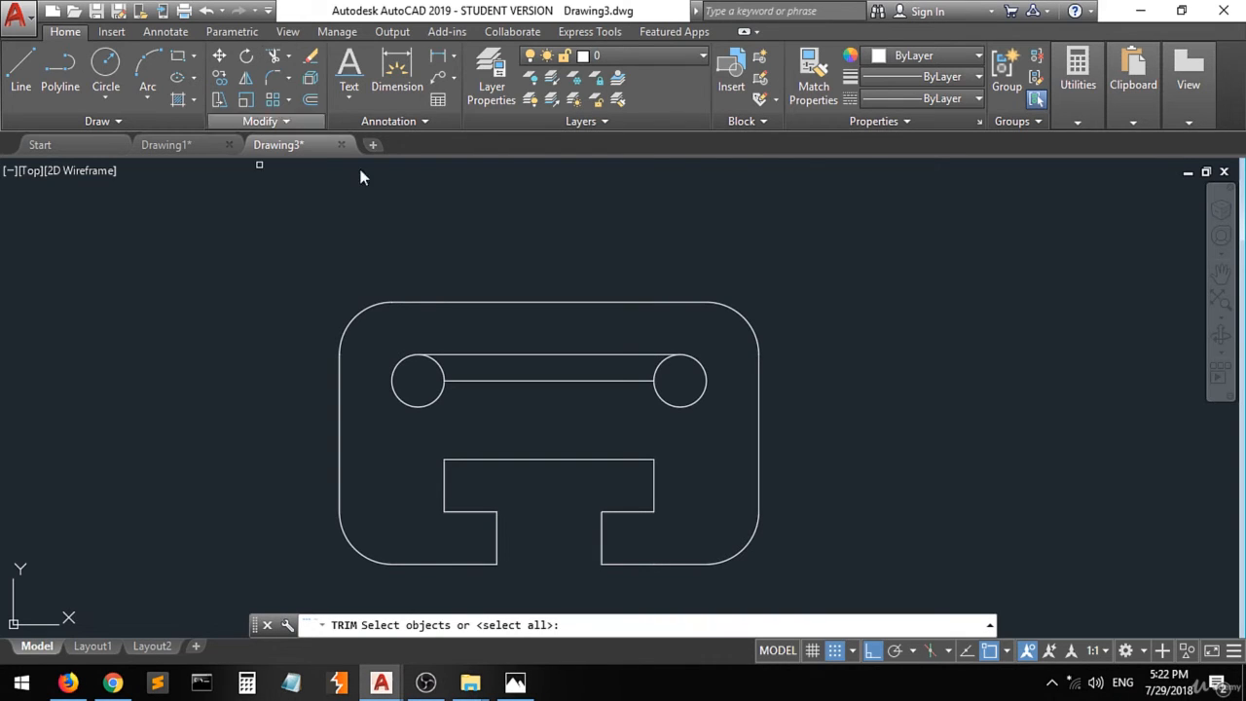
left_click(704, 331)
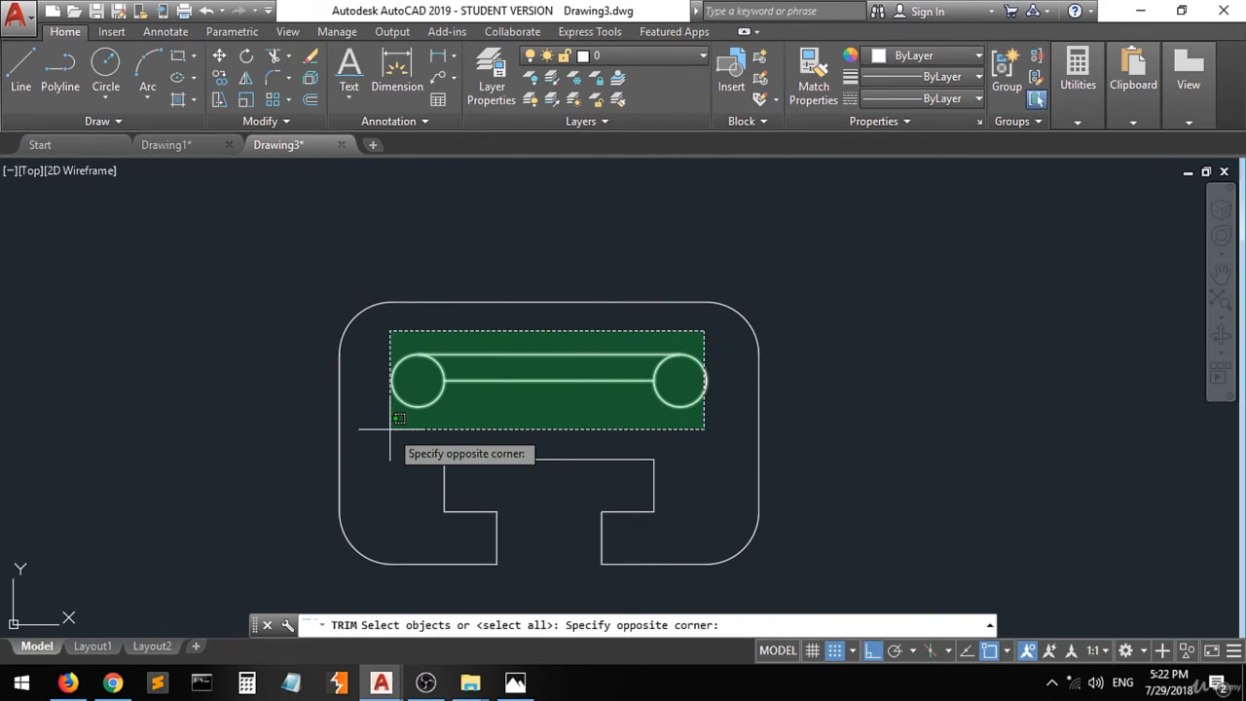
left_click(390, 429)
key("Return")
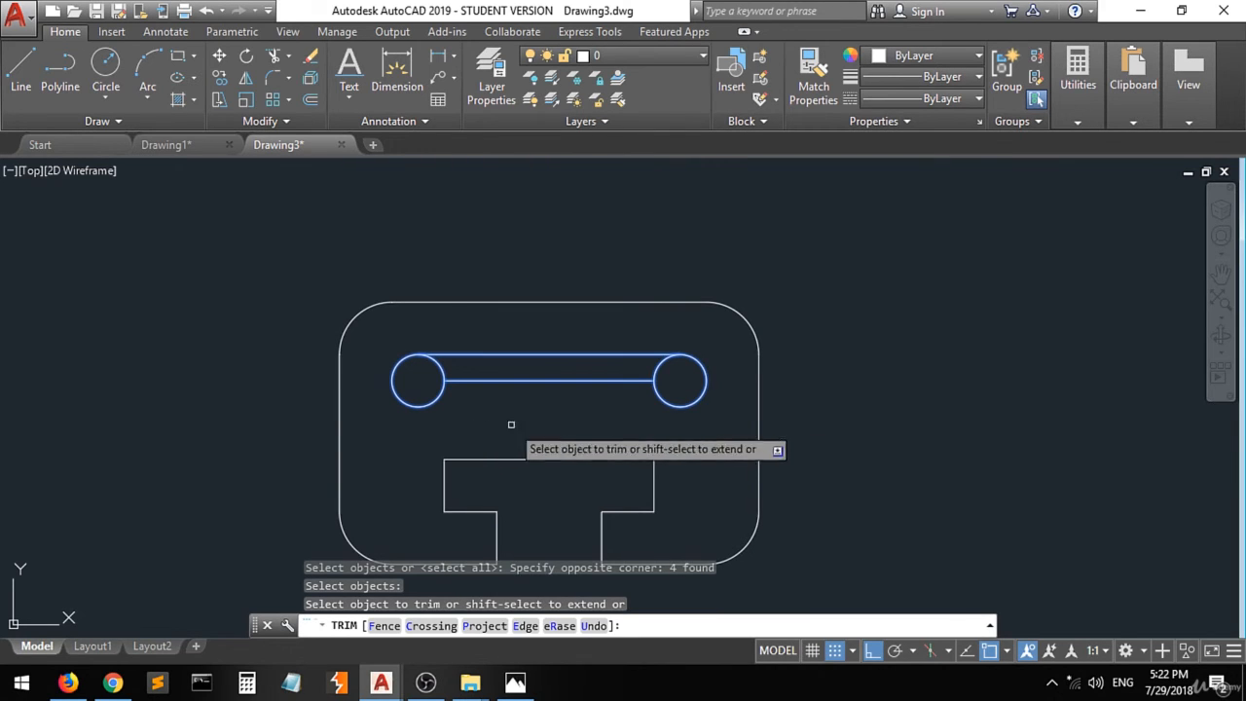
left_click(661, 367)
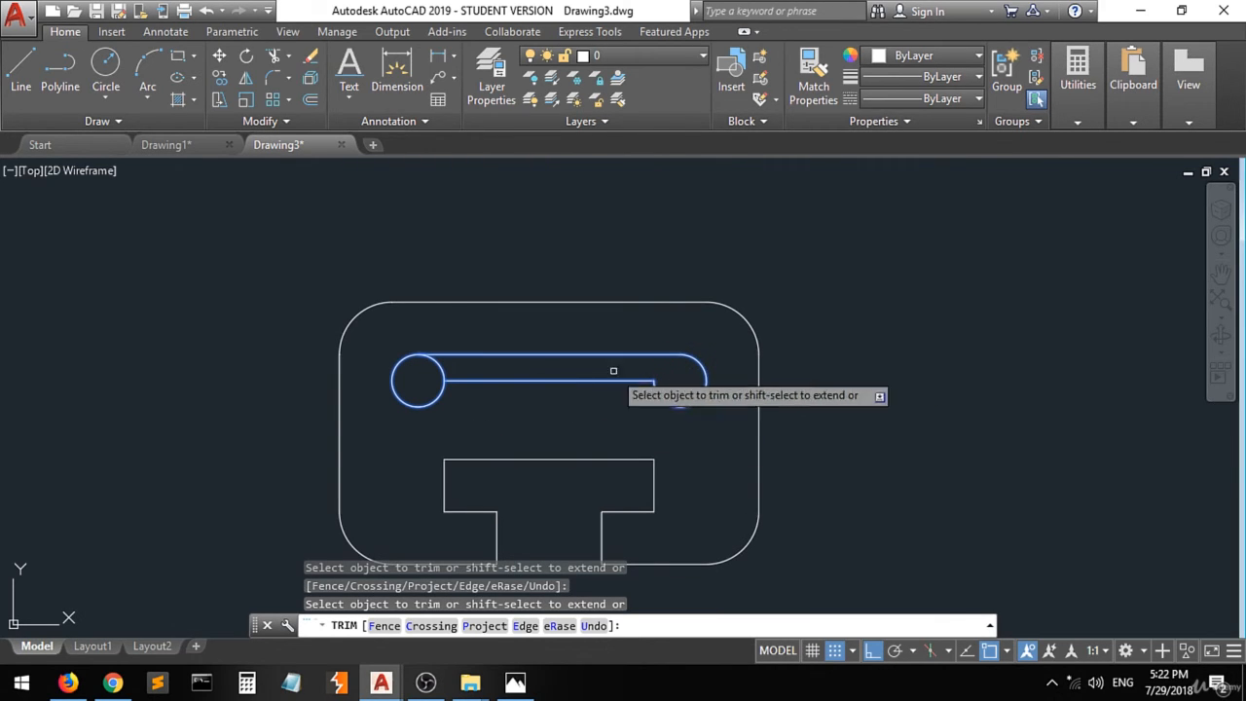
left_click(443, 368)
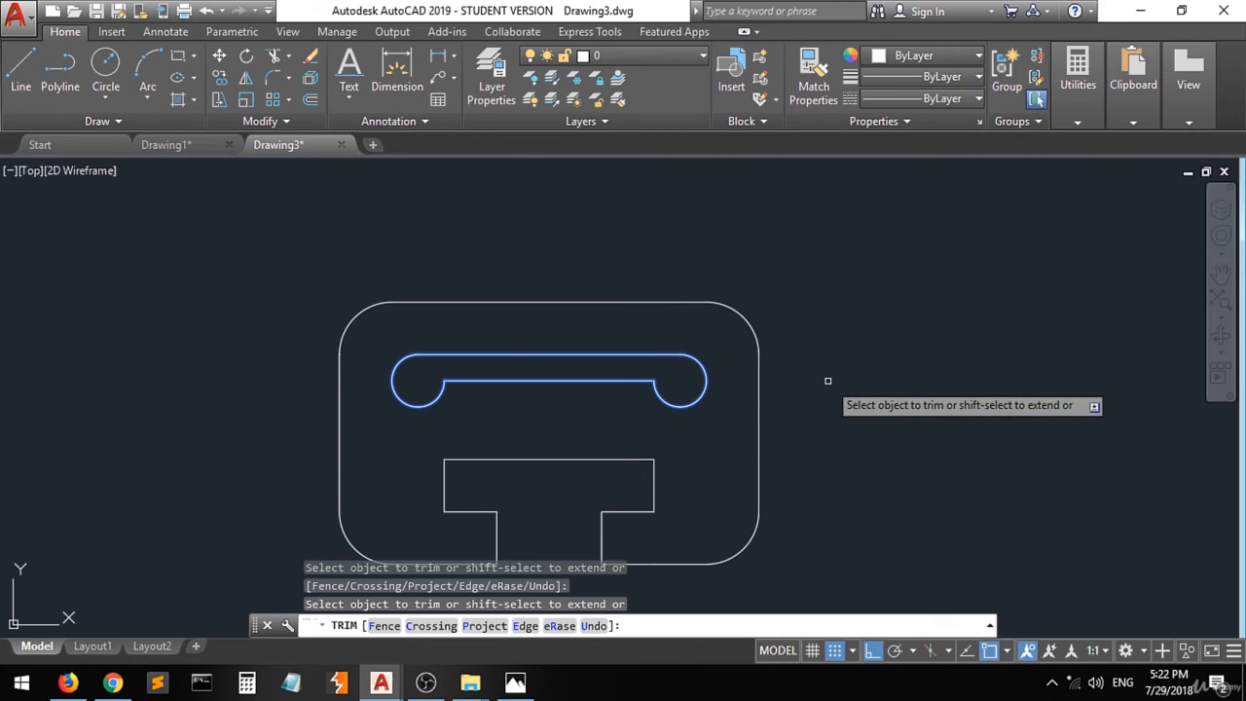
key("Return")
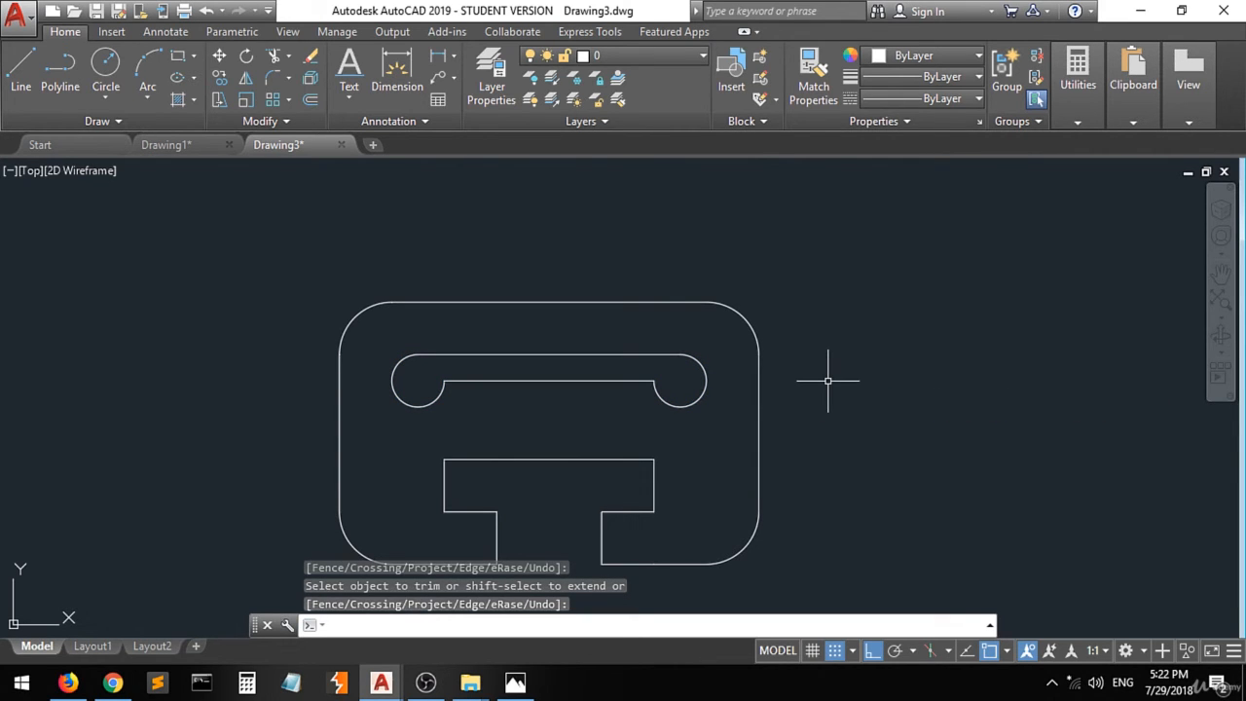
Step: Switch to Photos, reduce the reference photo to a floating window beside the finished plate in AutoCAD, and widen that window for comparison
left_click(515, 683)
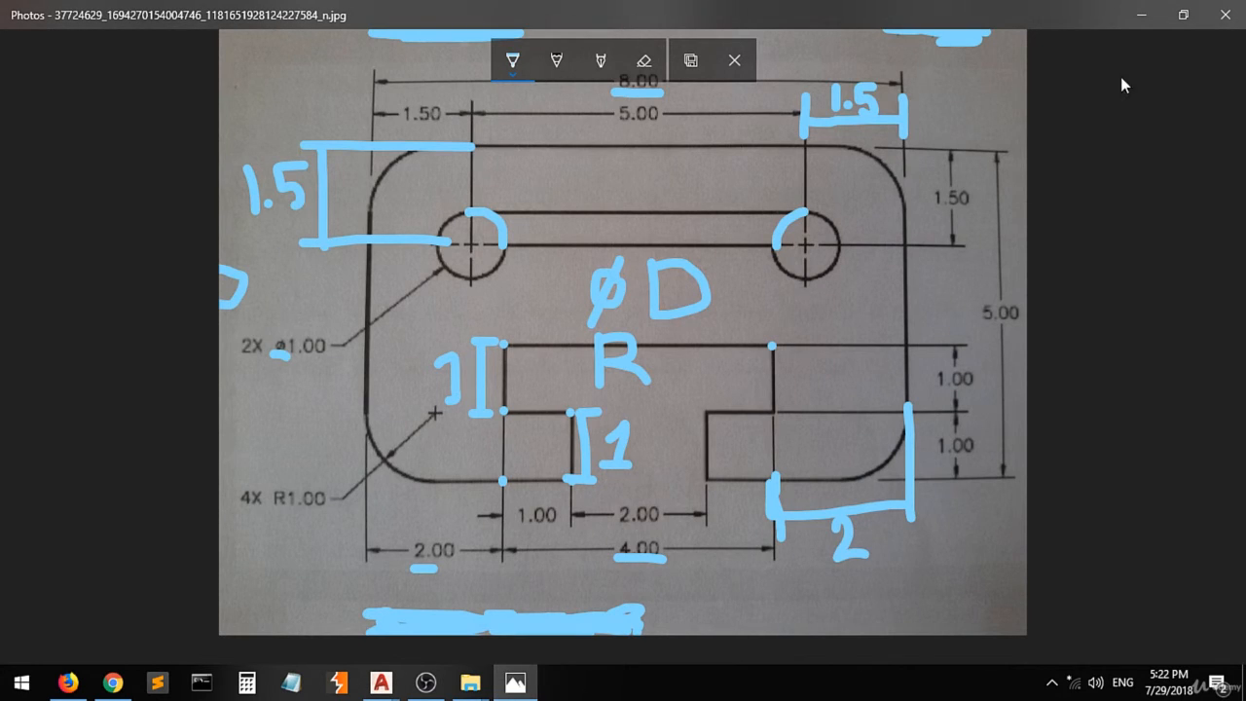
left_click(1183, 14)
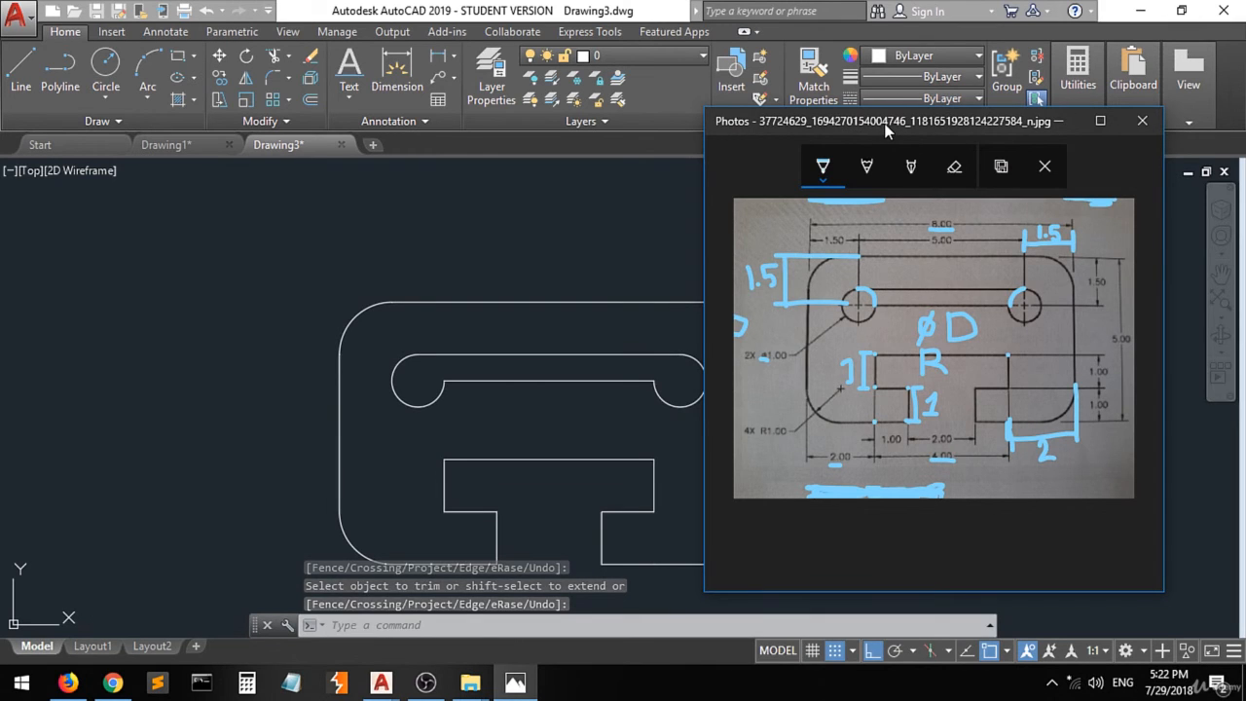
left_click_drag(905, 131, 964, 154)
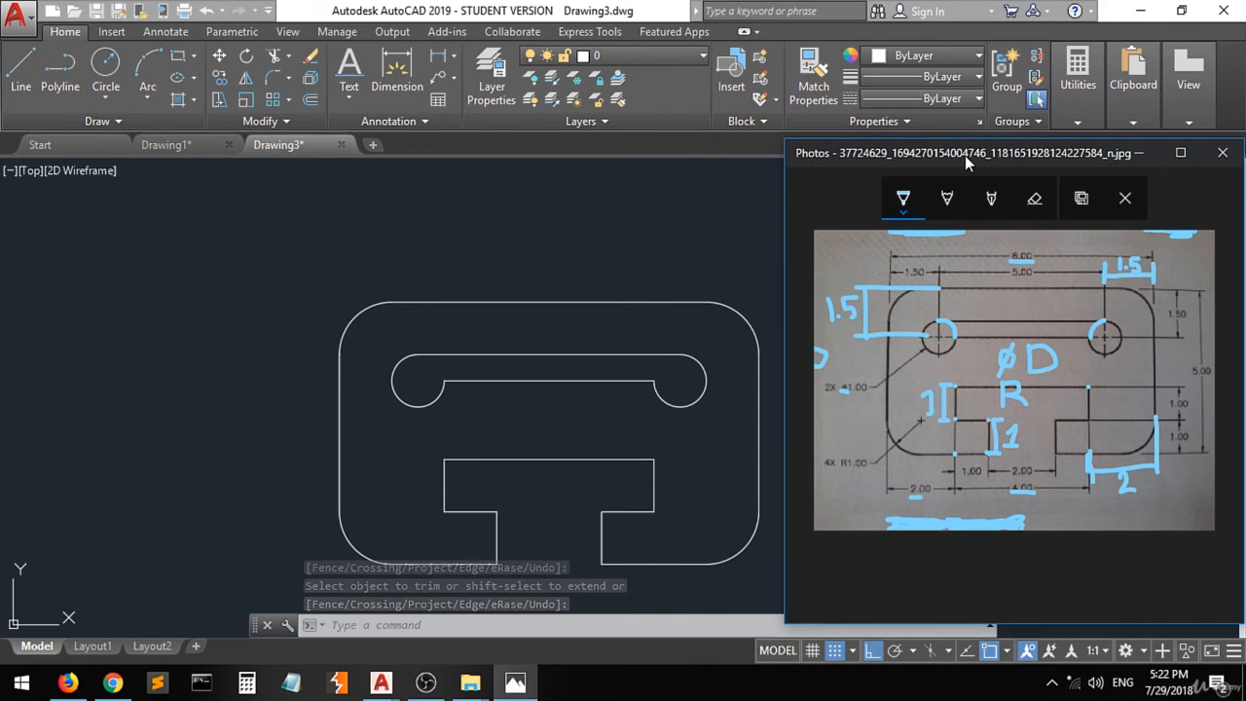
left_click(688, 261)
mouse_move(623, 258)
middle_mouse_down()
mouse_move(387, 225)
mouse_move(381, 236)
middle_mouse_up()
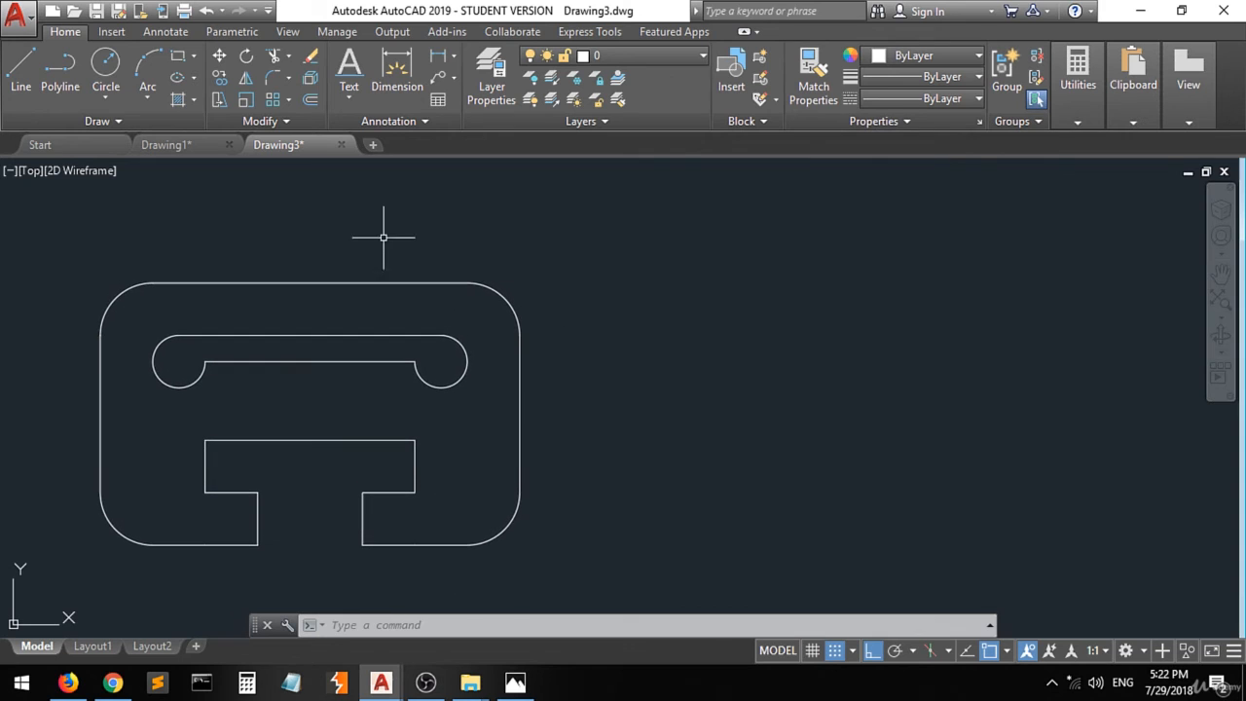
left_click(515, 684)
left_click_drag(960, 148, 754, 187)
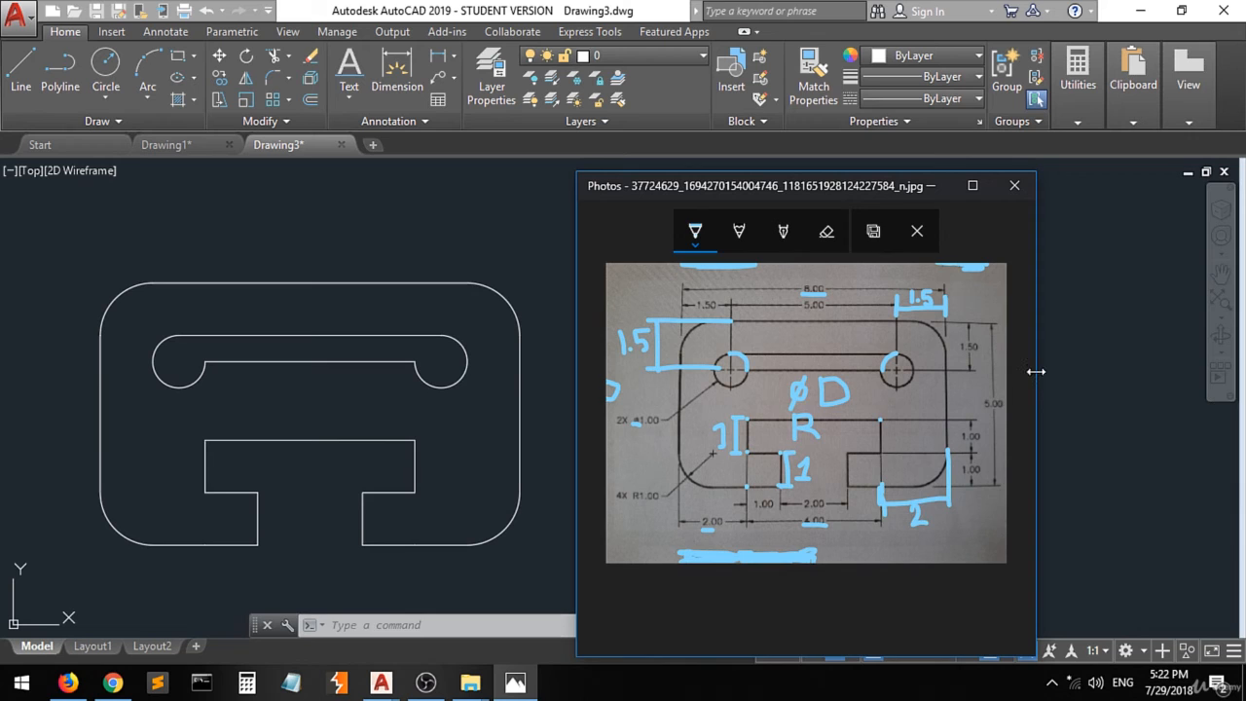
left_click_drag(1034, 378, 1101, 385)
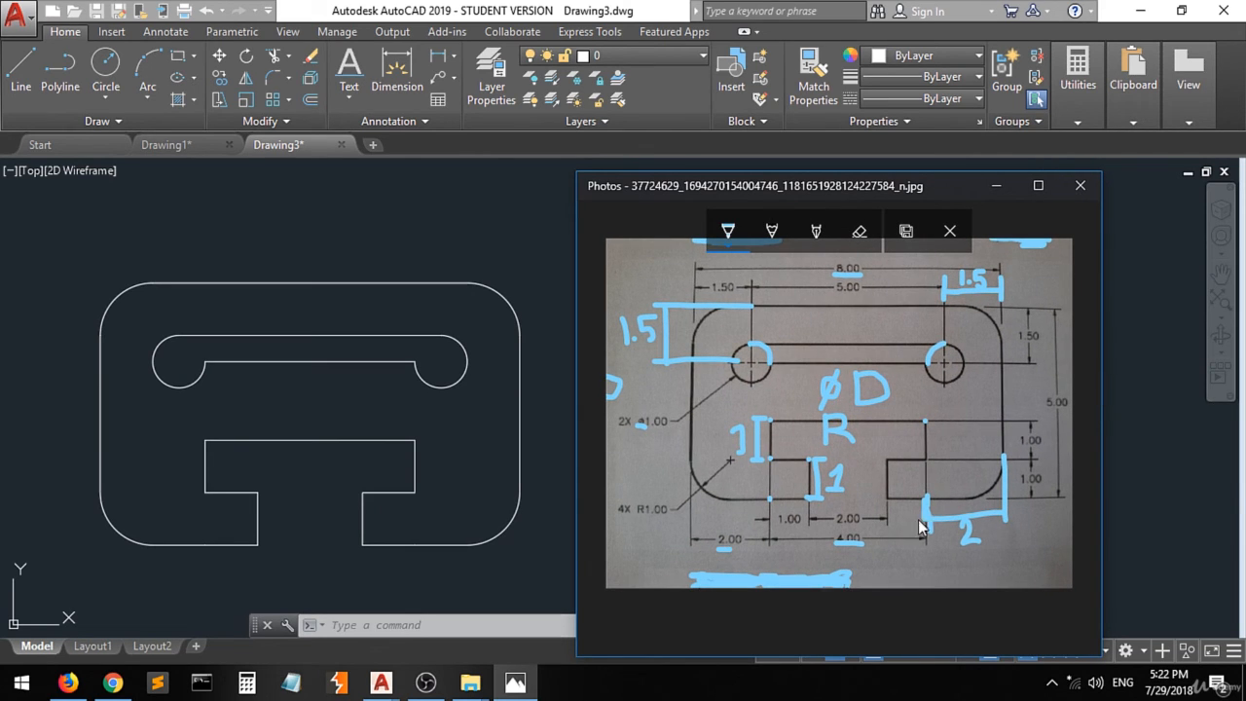